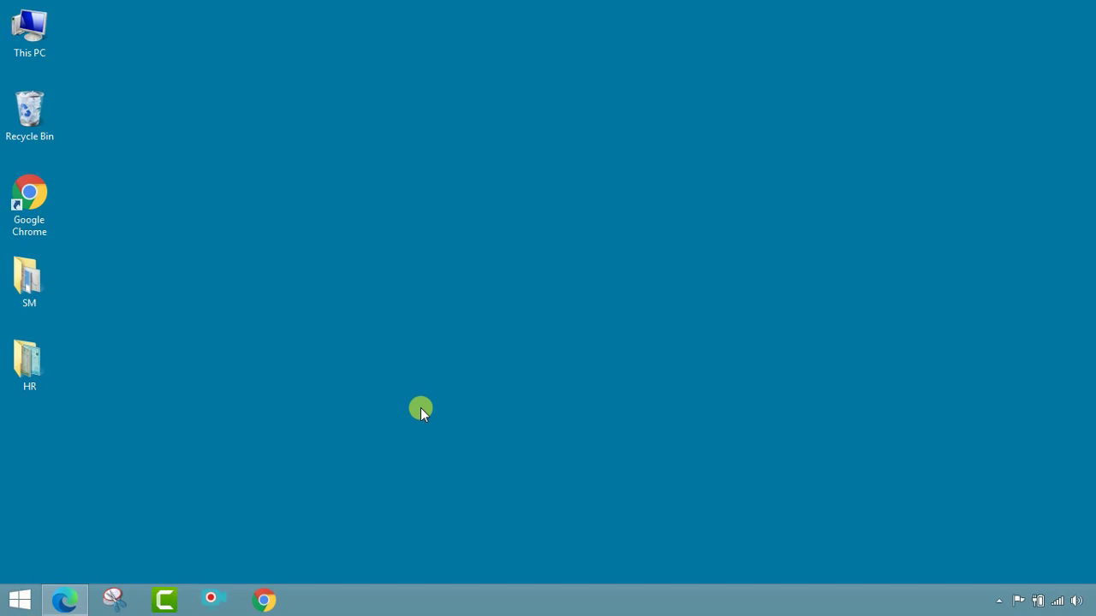
Step: Restore the Edge window showing the college site, then switch to the Google tab
left_click(72, 599)
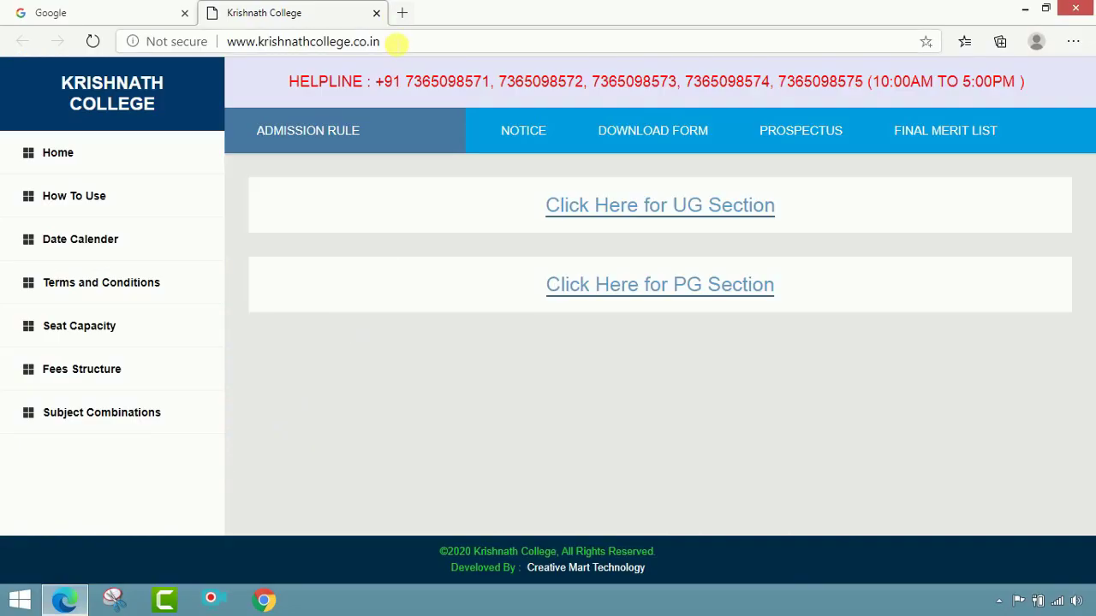
left_click(403, 47)
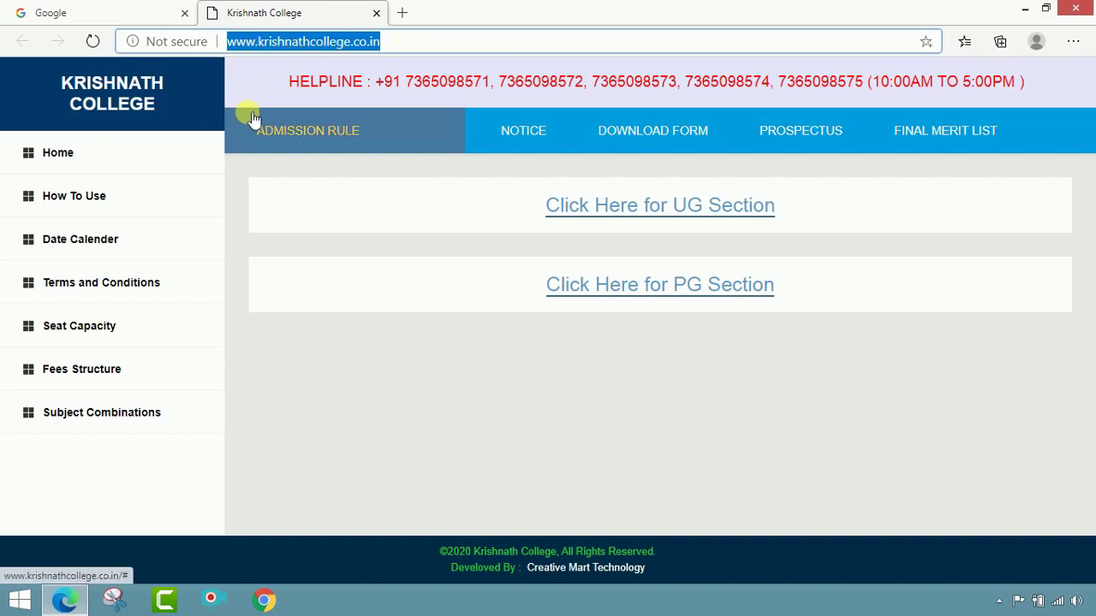
left_click(275, 68)
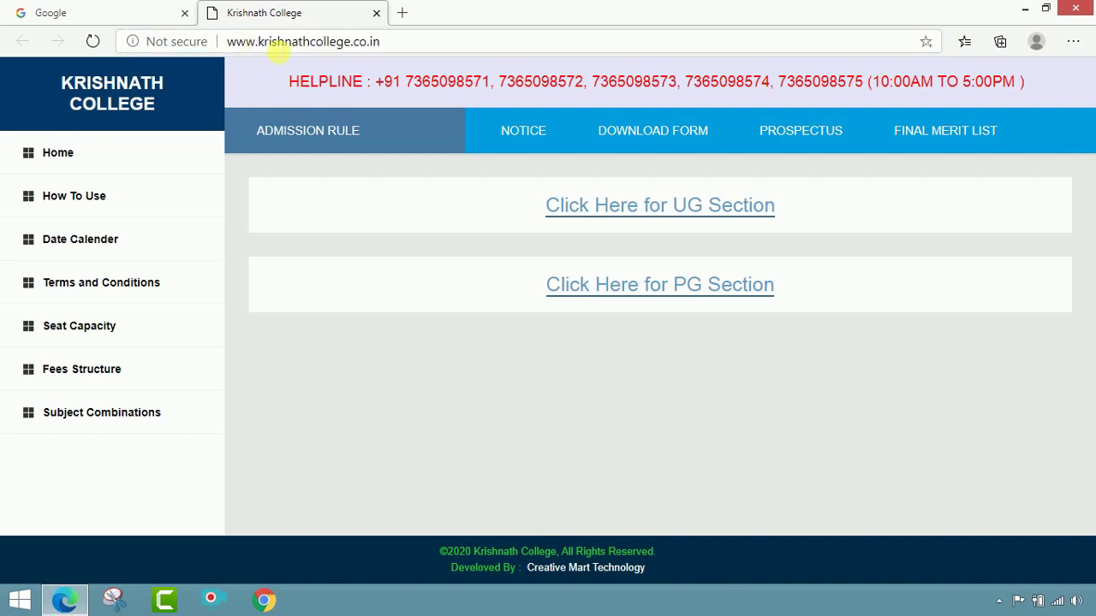
left_click(385, 42)
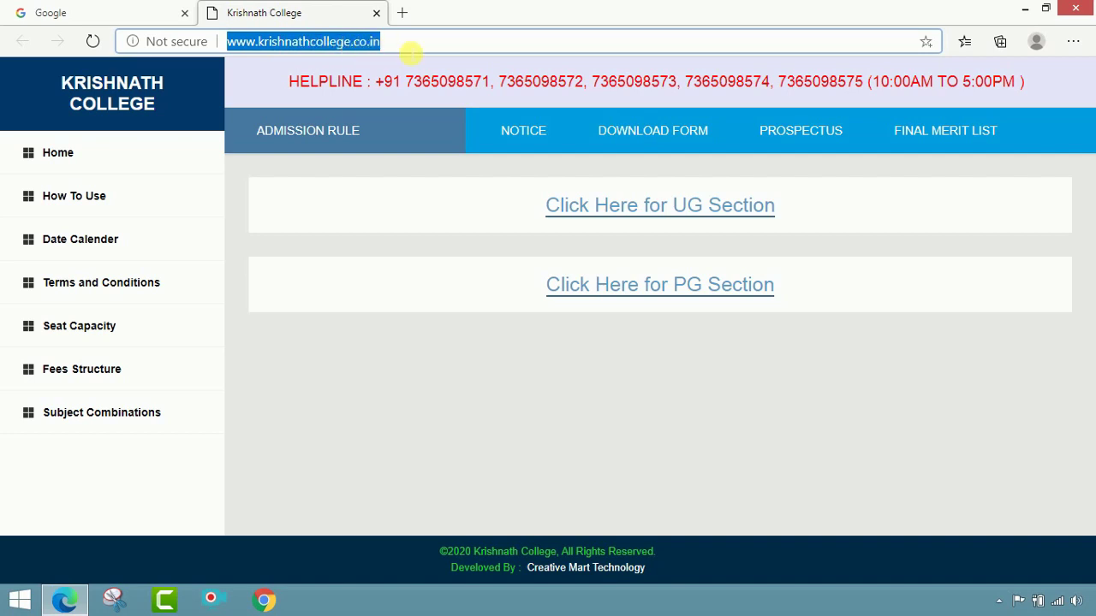
left_click(83, 9)
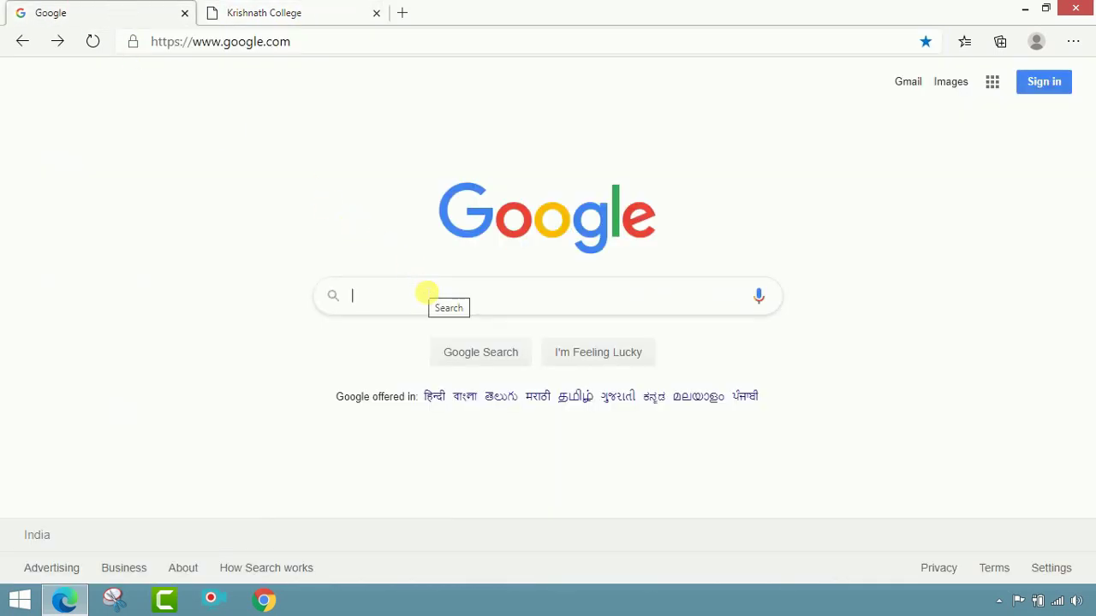
Step: Search Google for KN COLLEGE and return to the Krishnath College site, closing the duplicate tab
type("KN C")
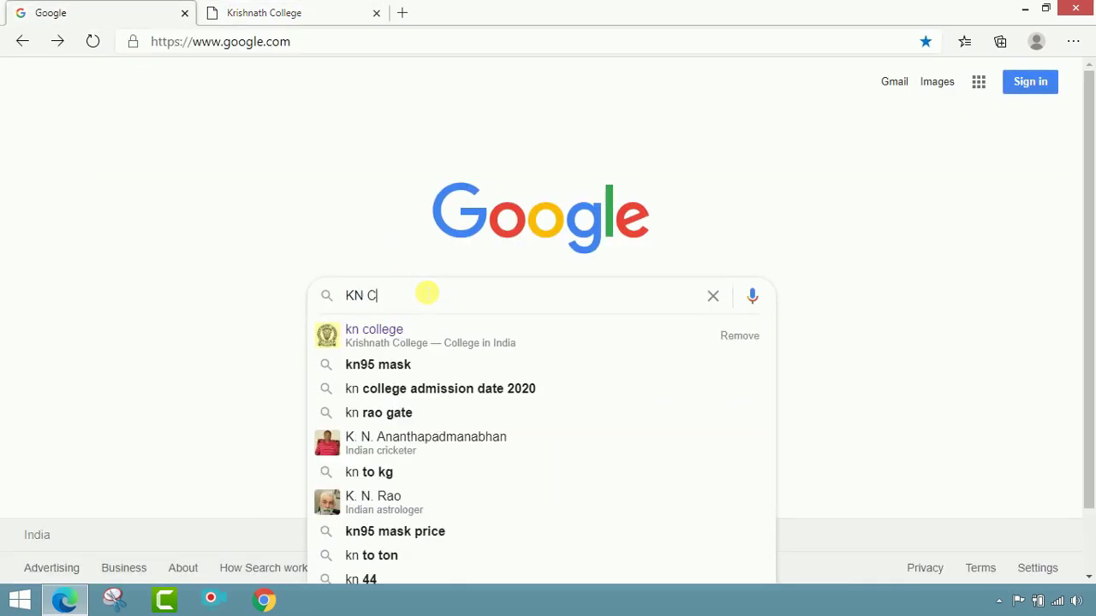
type("OLLEGE")
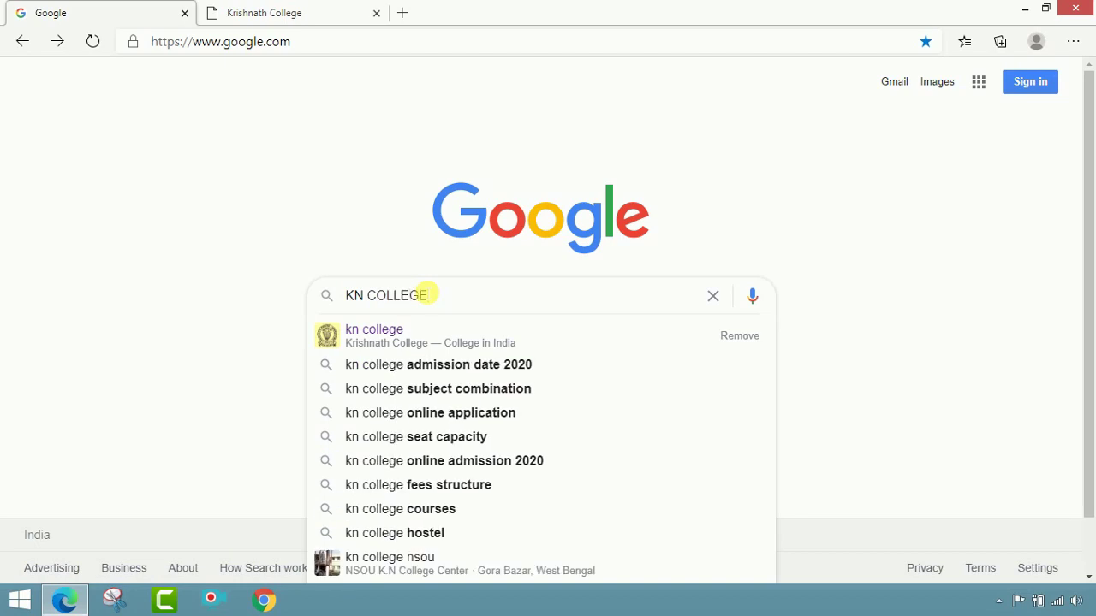
key("Return")
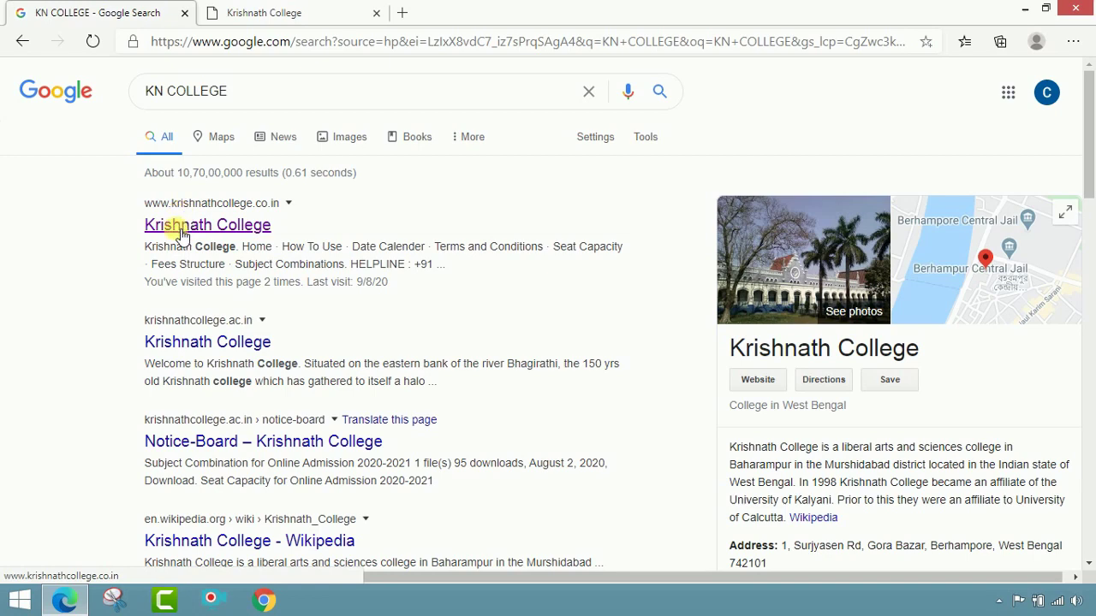
right_click(220, 225)
left_click(268, 236)
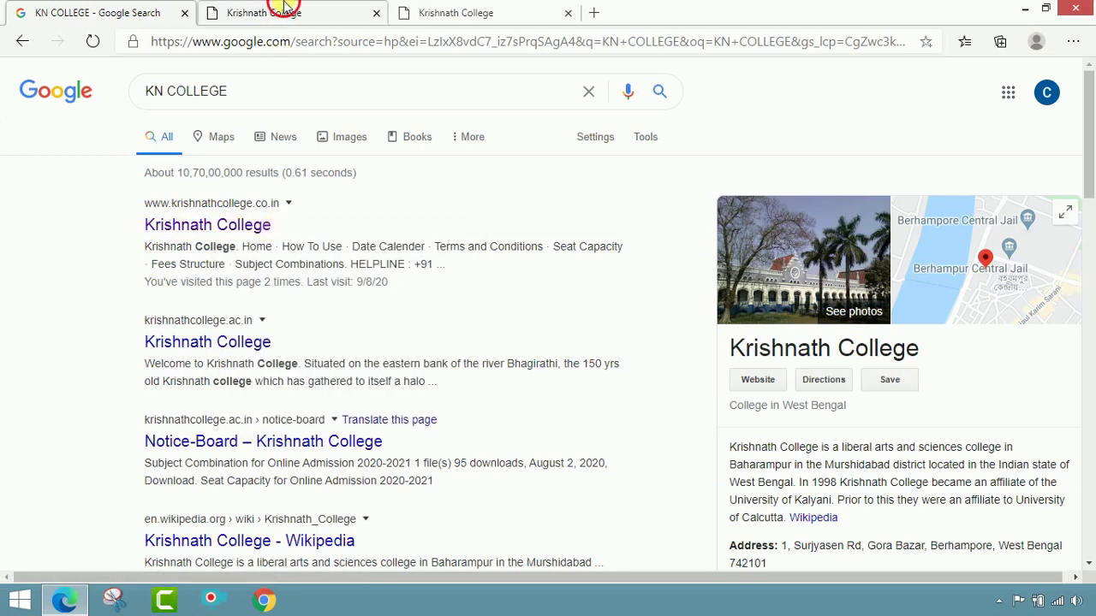
left_click(286, 10)
left_click(567, 13)
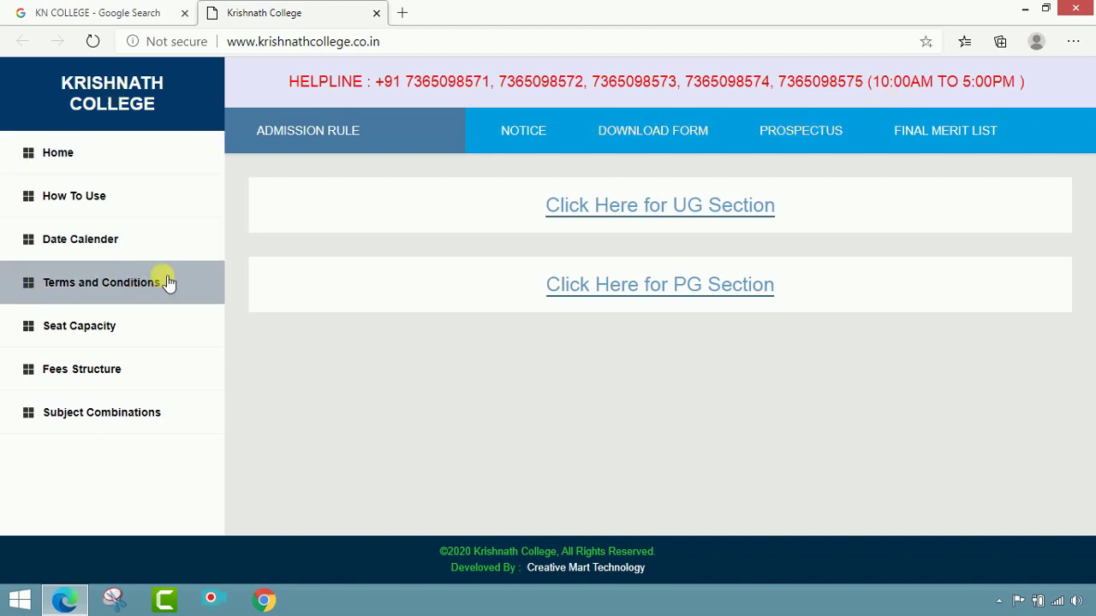
Step: Open How To Use and read through the 11 application steps in English and Bengali
left_click(63, 202)
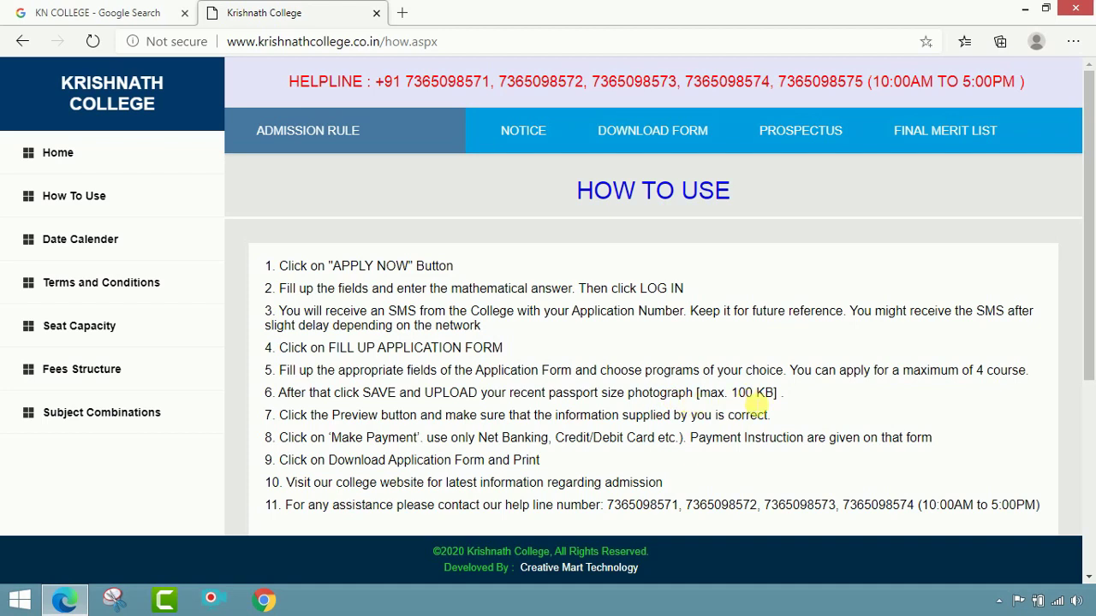
scroll(695, 433, "down", 1)
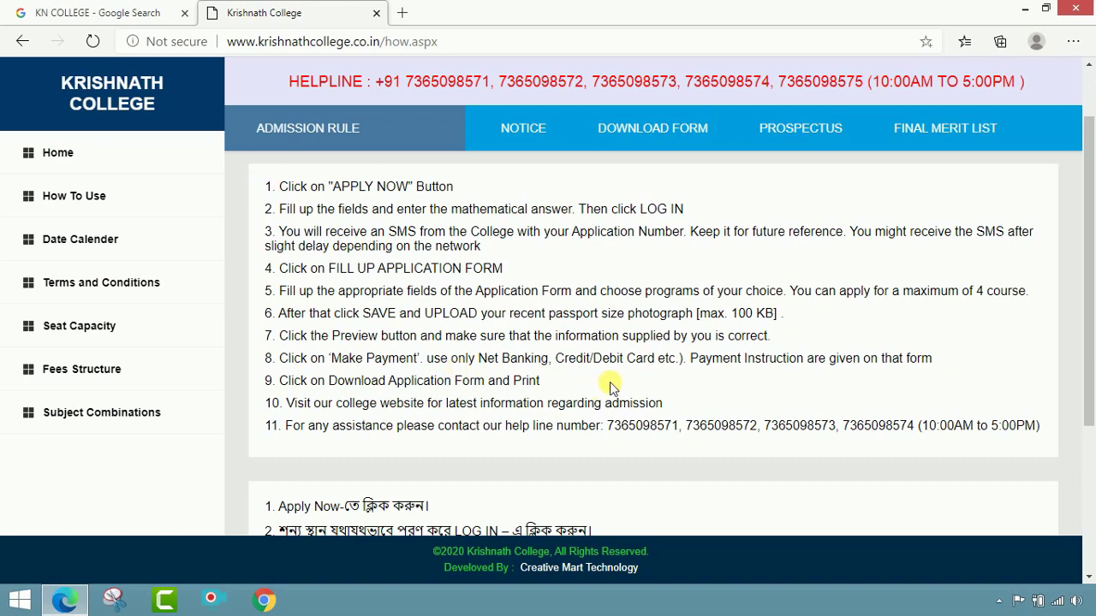
scroll(672, 365, "down", 2)
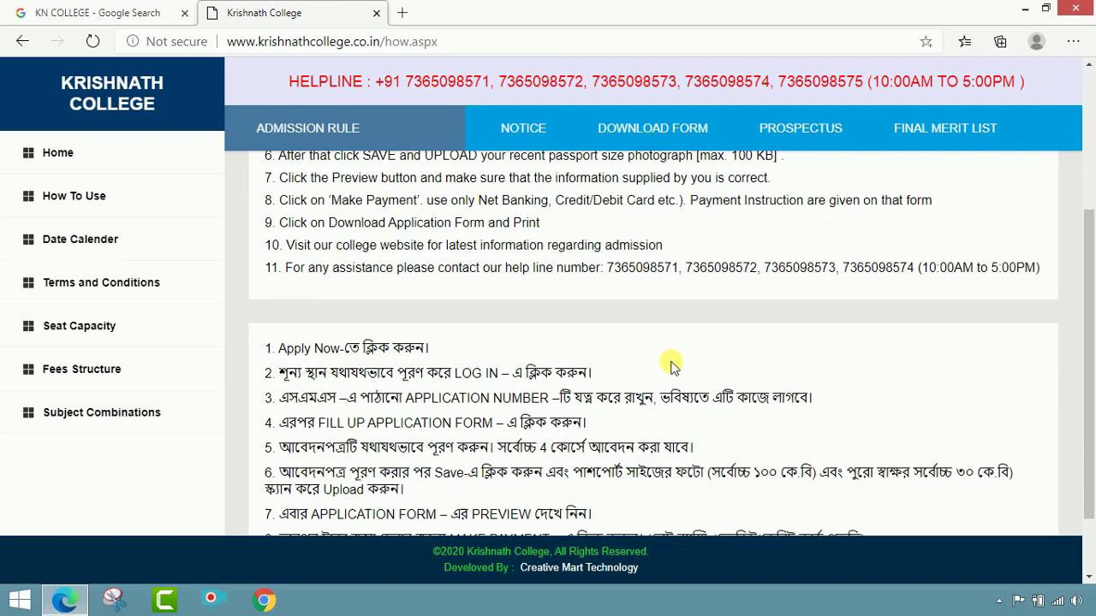
scroll(671, 366, "down", 1)
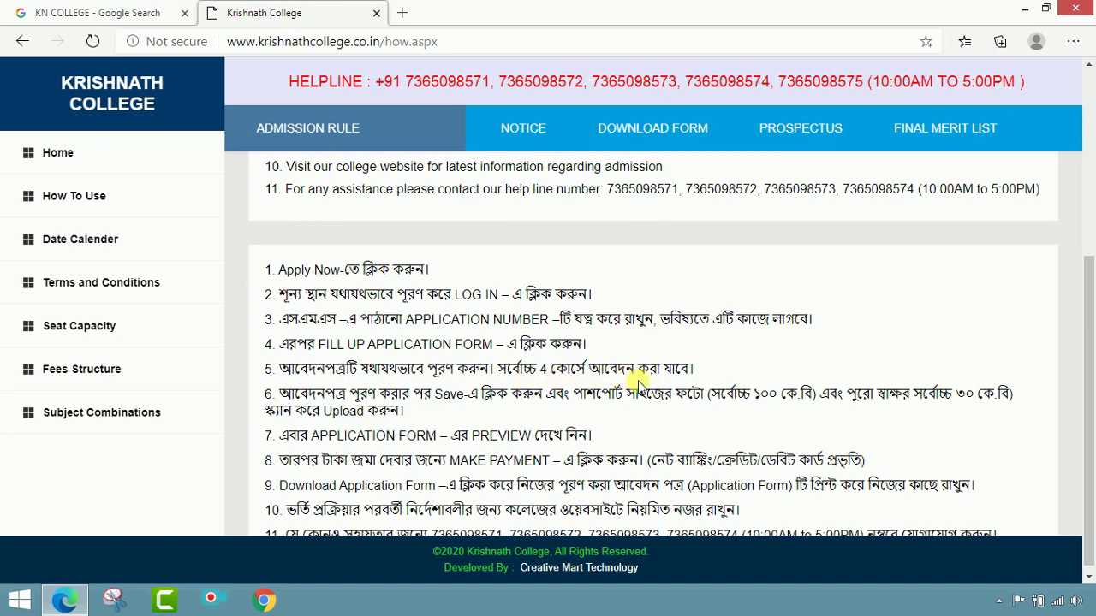
scroll(664, 382, "down", 1)
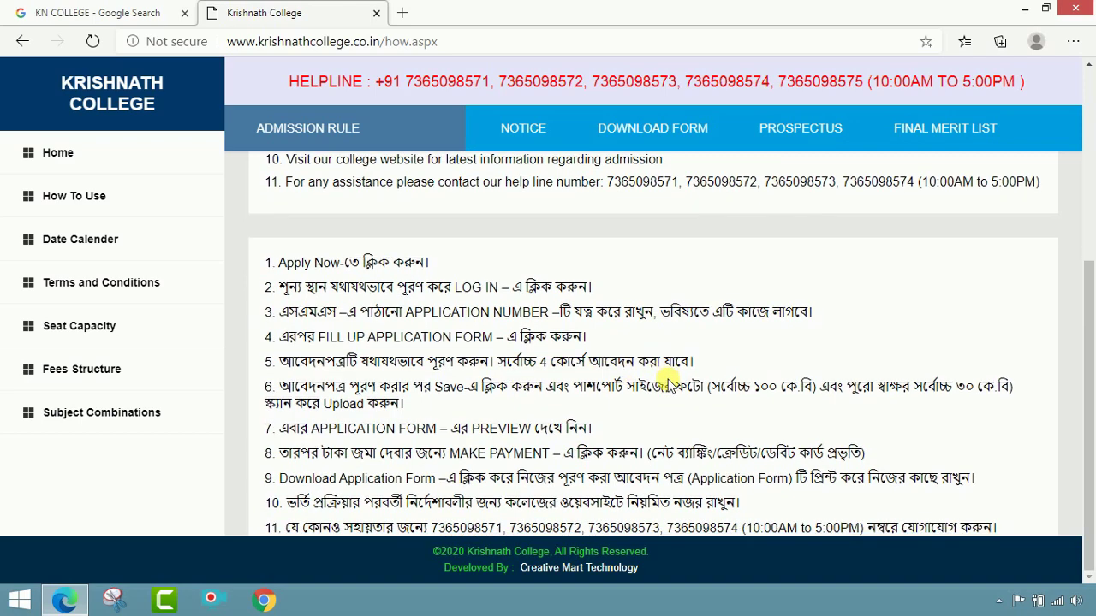
left_click(82, 242)
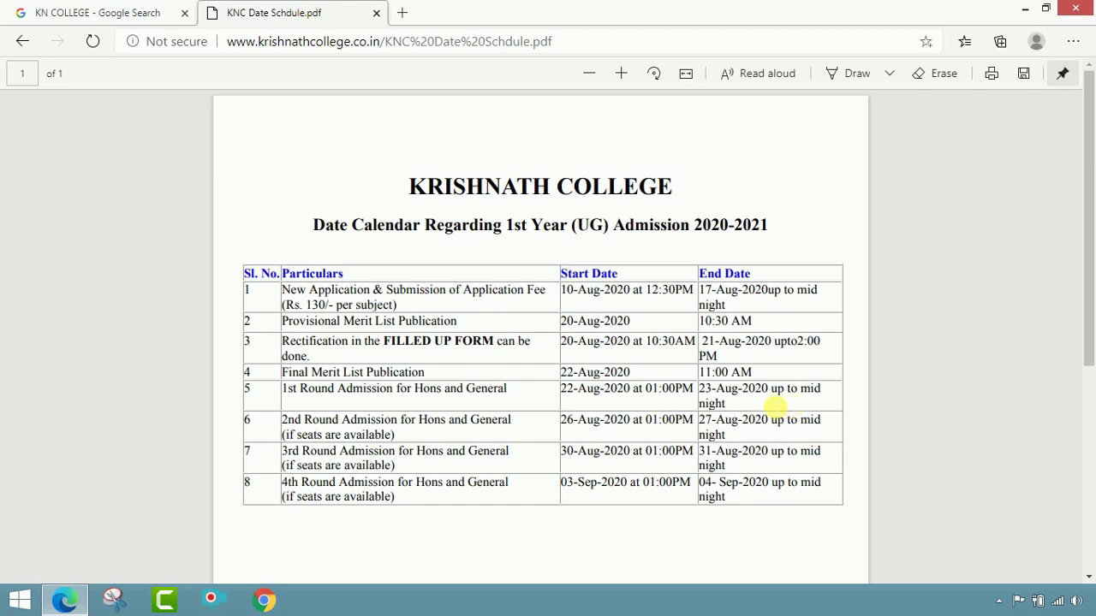
left_click(16, 41)
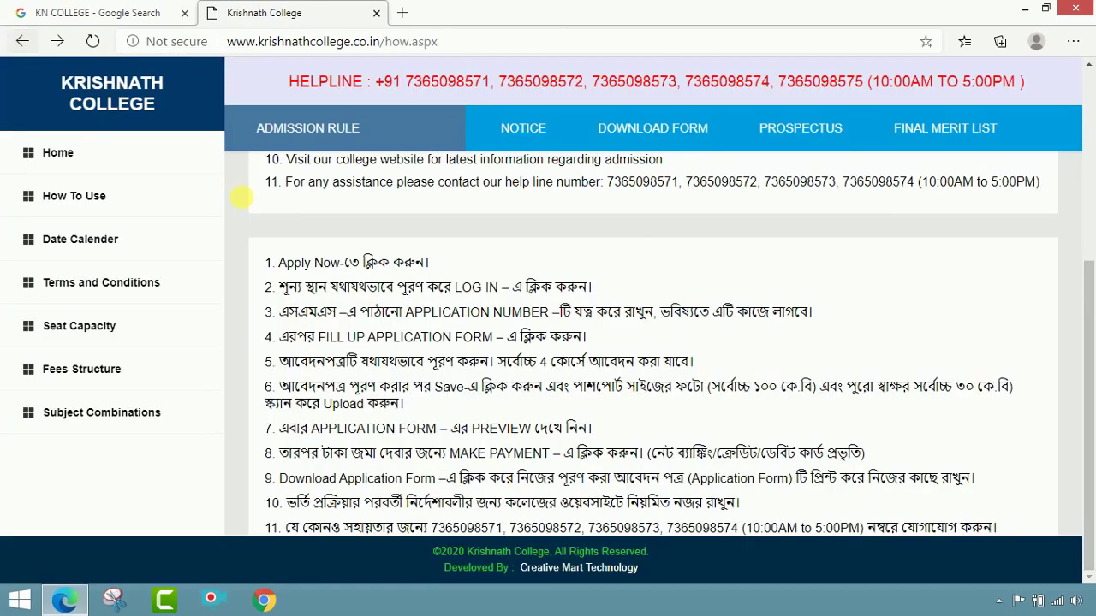
left_click(124, 326)
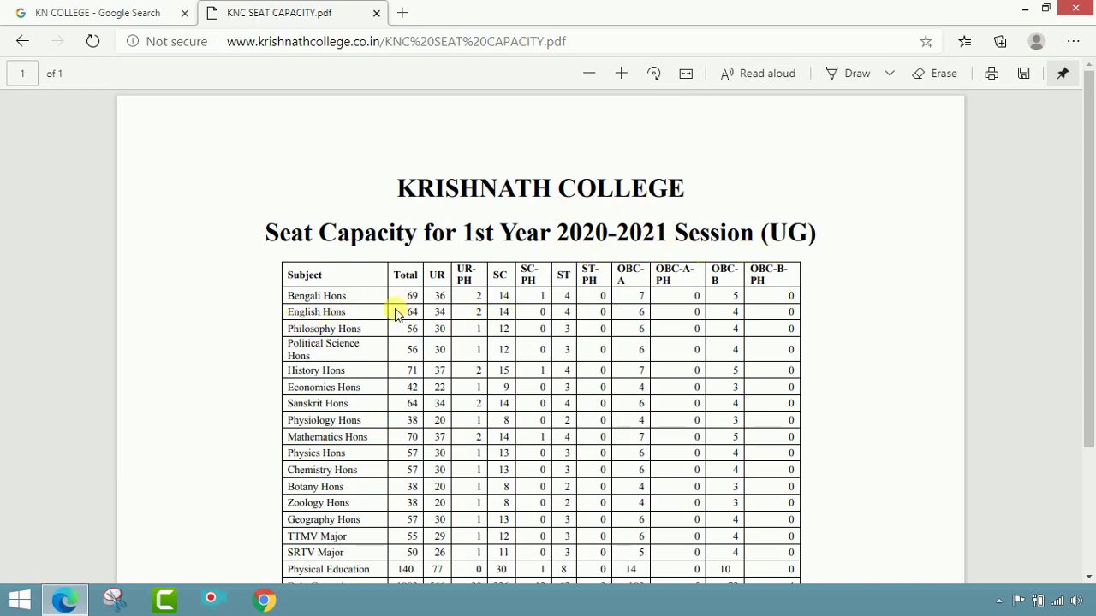
scroll(379, 374, "down", 2)
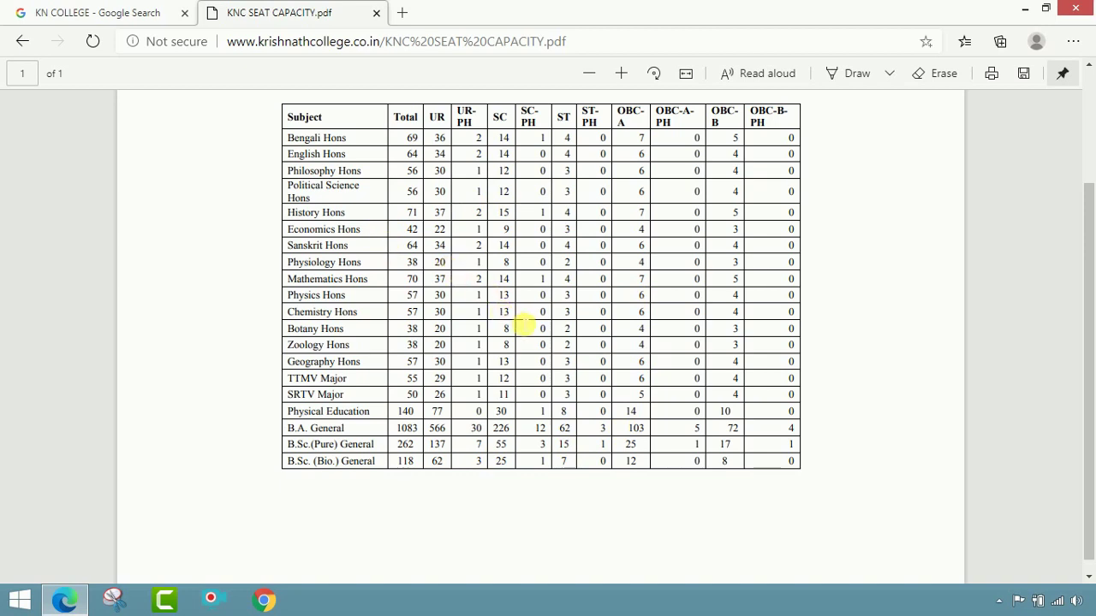
scroll(542, 192, "up", 2)
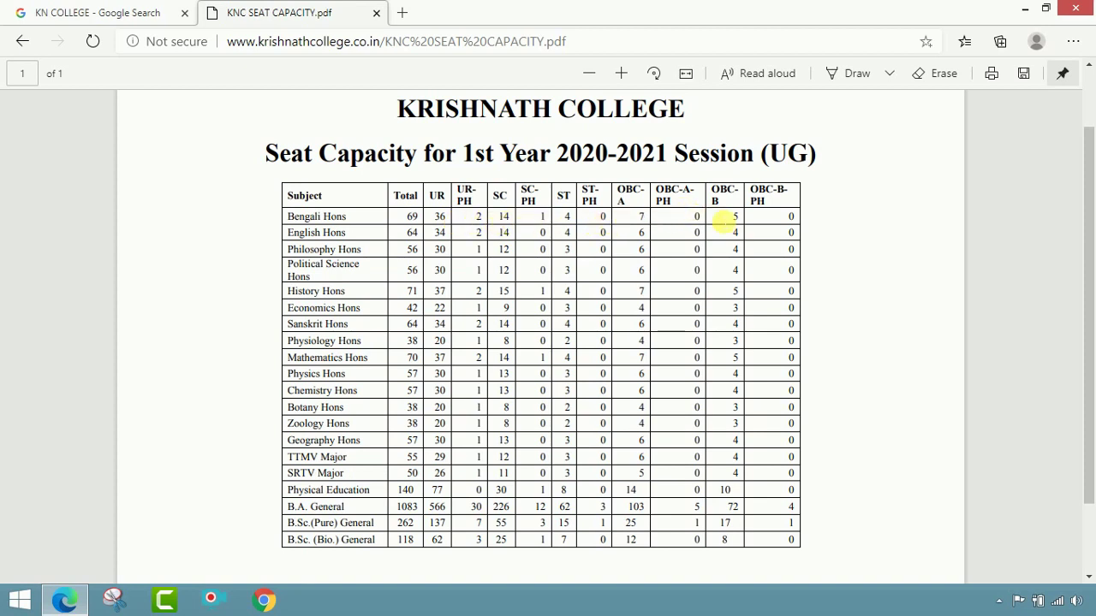
left_click(22, 42)
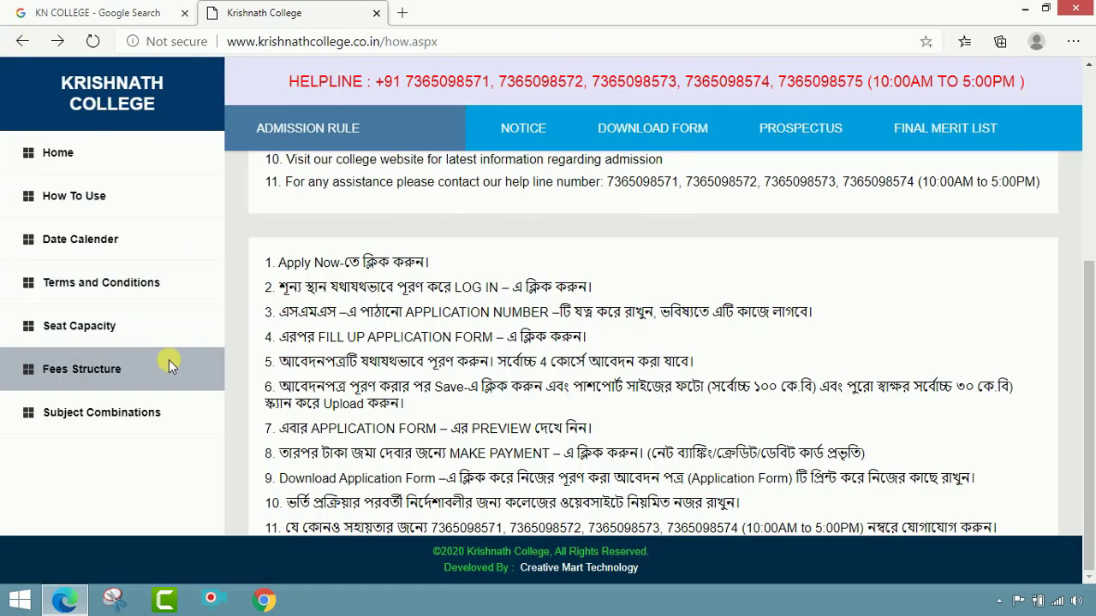
left_click(120, 366)
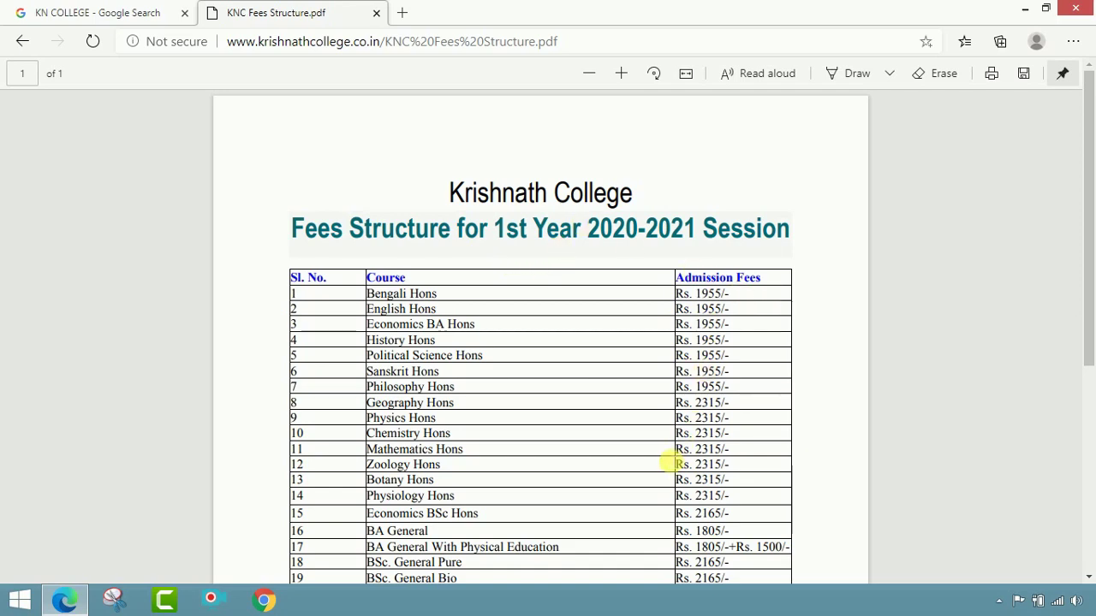
scroll(668, 462, "down", 1)
left_click(27, 42)
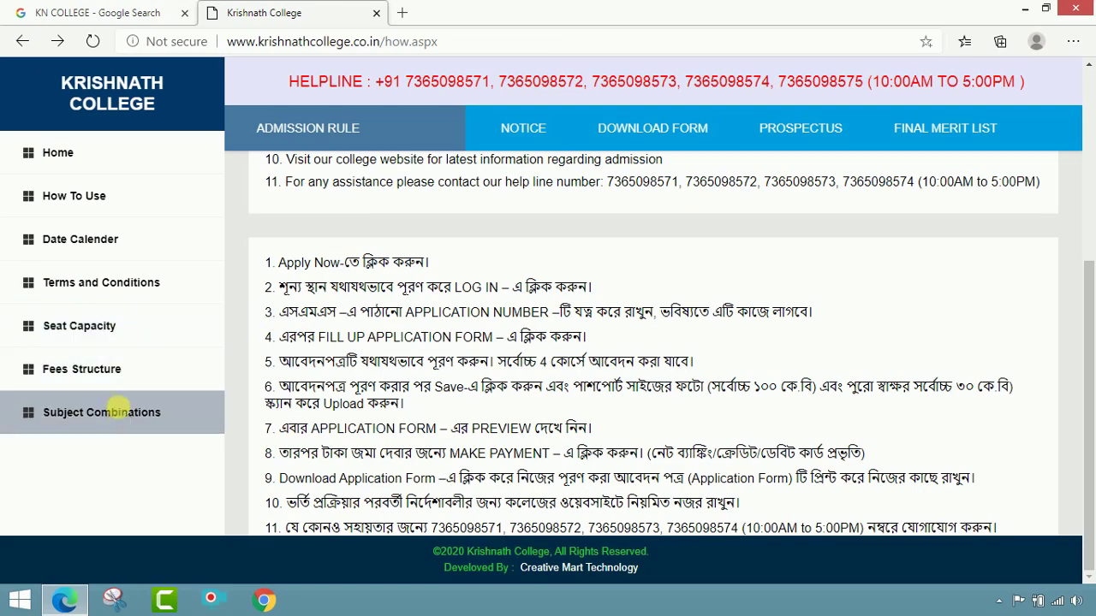
left_click(120, 412)
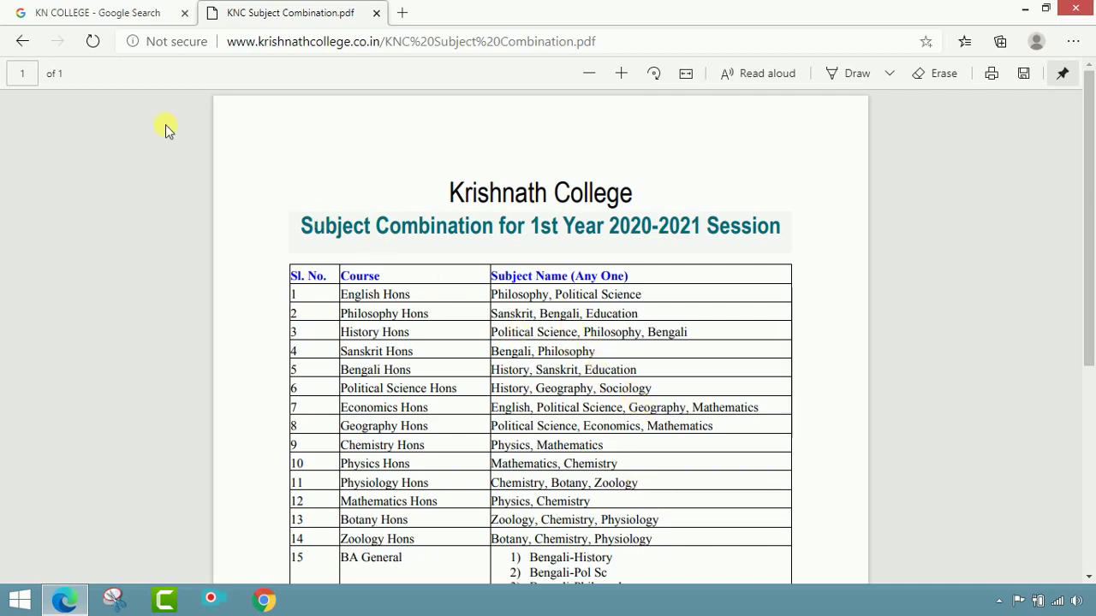
left_click(34, 42)
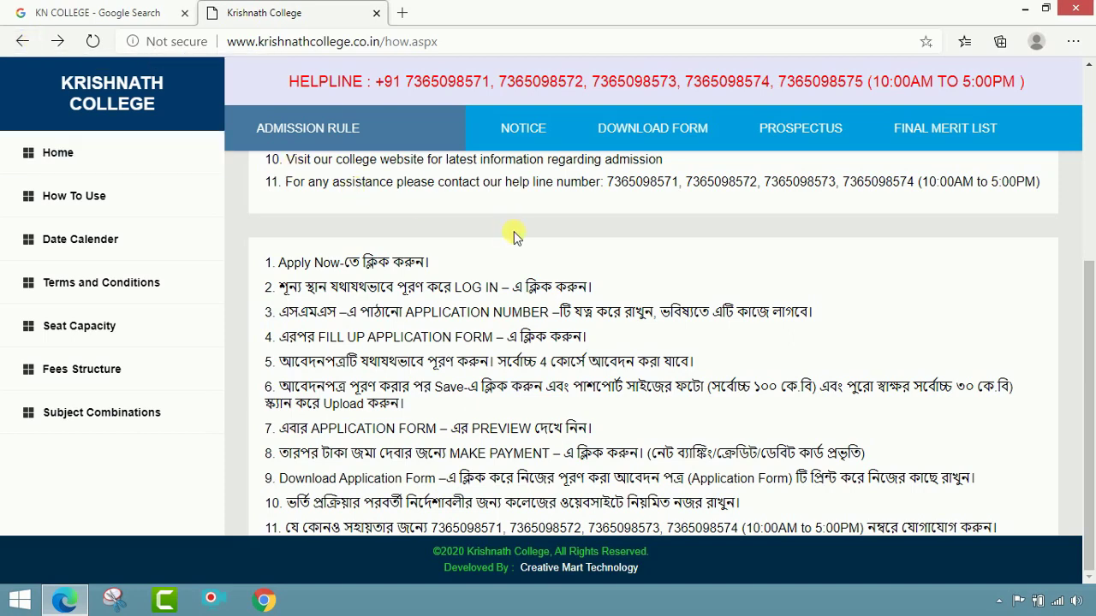
scroll(582, 321, "up", 3)
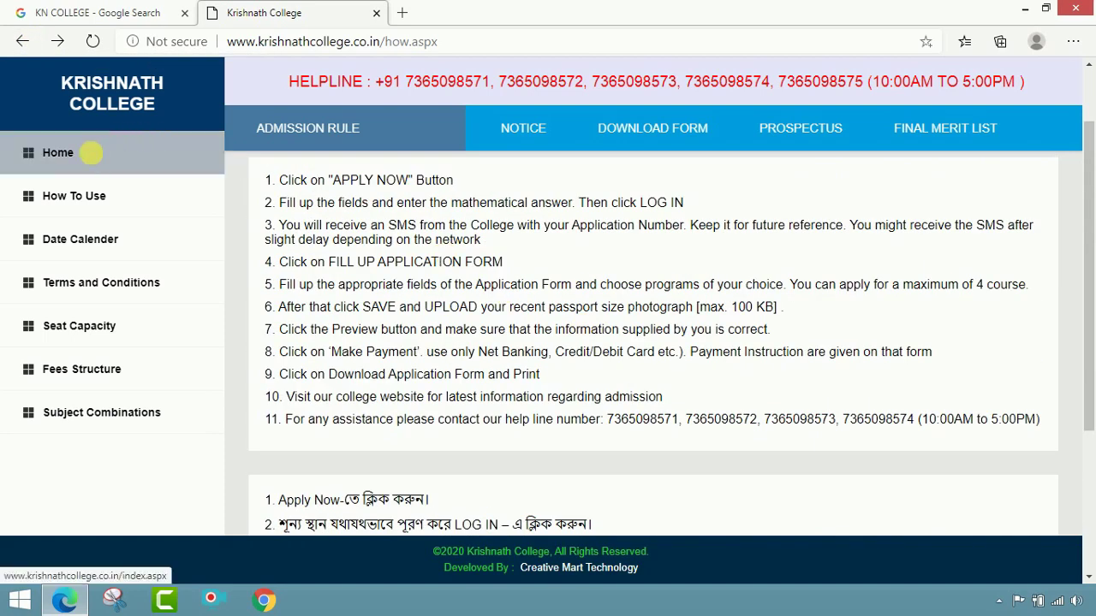
Step: Go from Home to the UG Section and open the 1st Semester 2020-2021 Hons online application
left_click(94, 153)
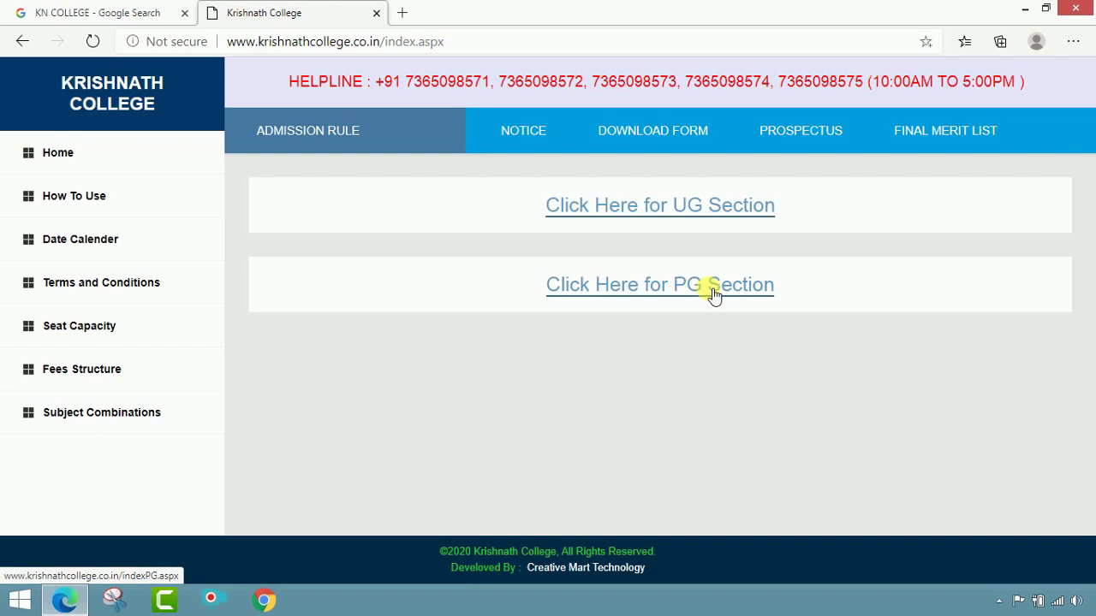
left_click(694, 211)
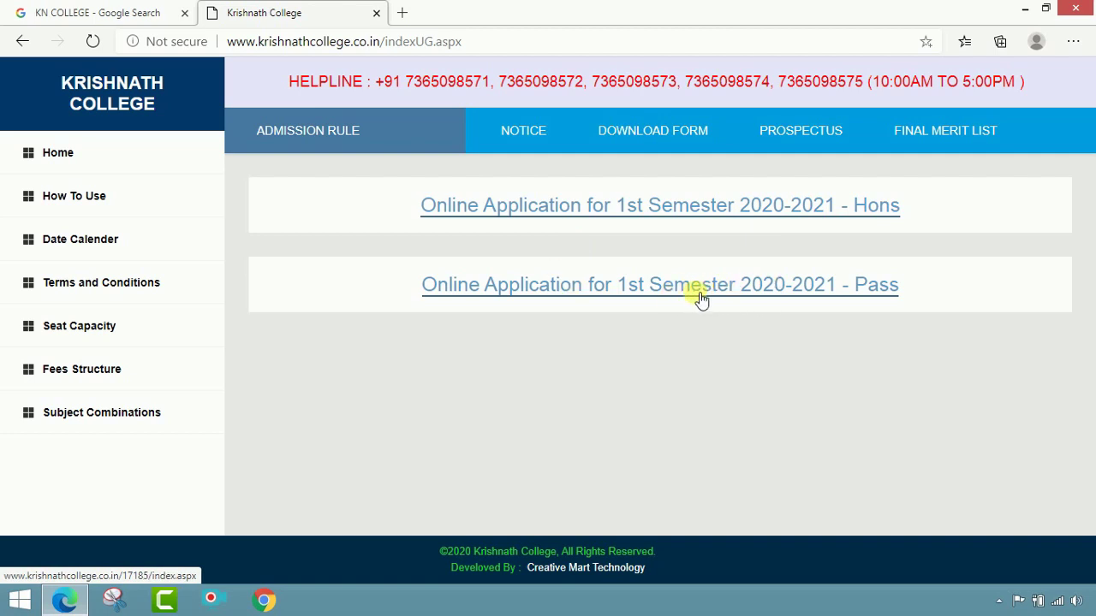
left_click(676, 213)
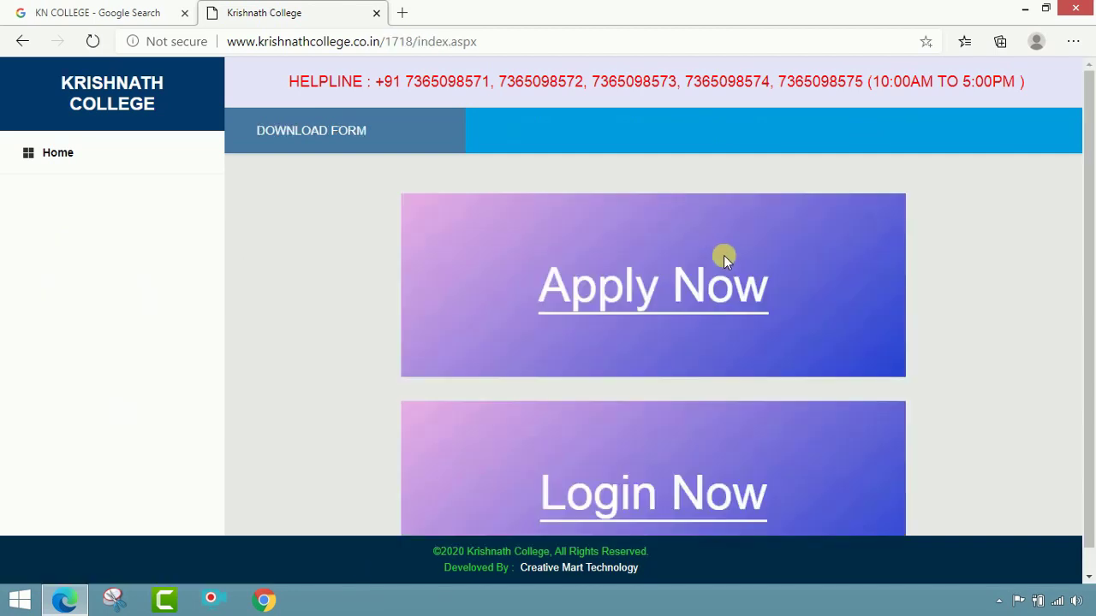
Step: Start a new online application to reach the Enter Details to Login form
scroll(723, 255, "down", 1)
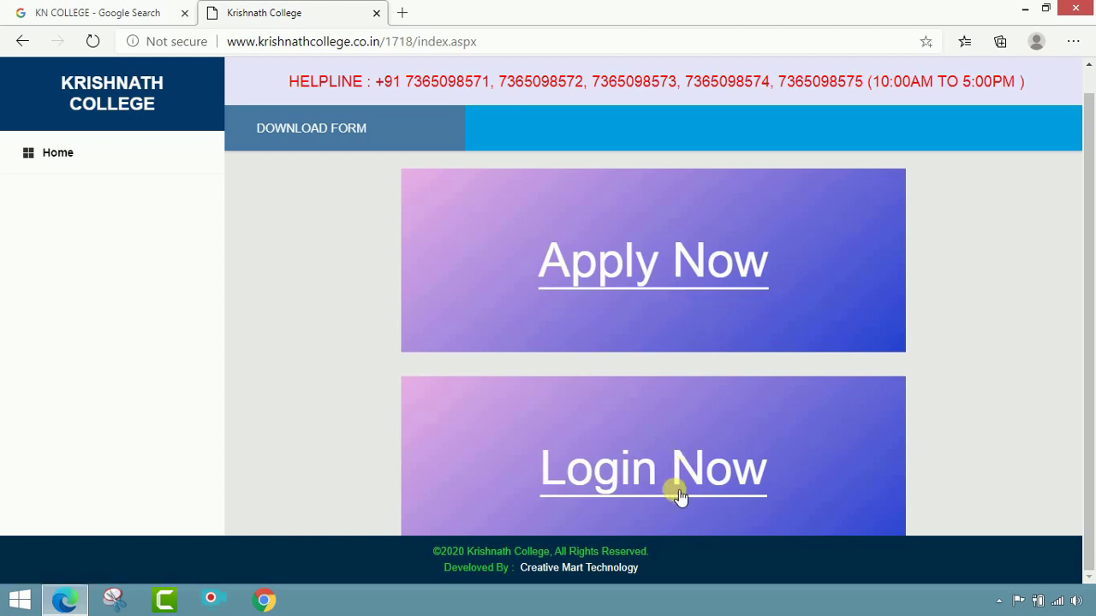
left_click(651, 282)
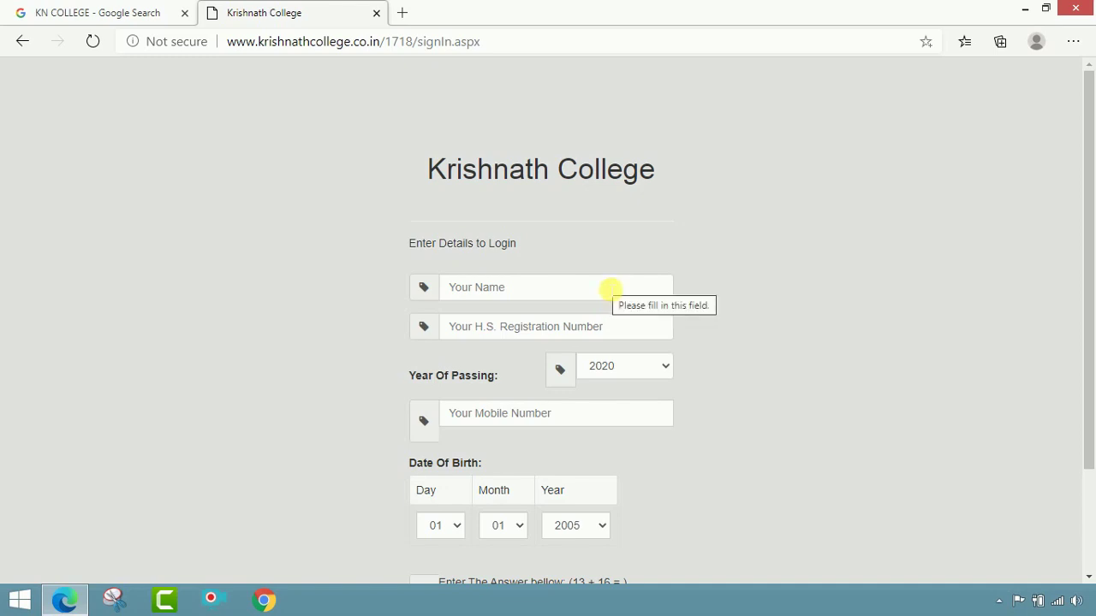
Step: Enter the applicant's name, H.S. registration number and mobile number, keeping passing year 2020
left_click(610, 290)
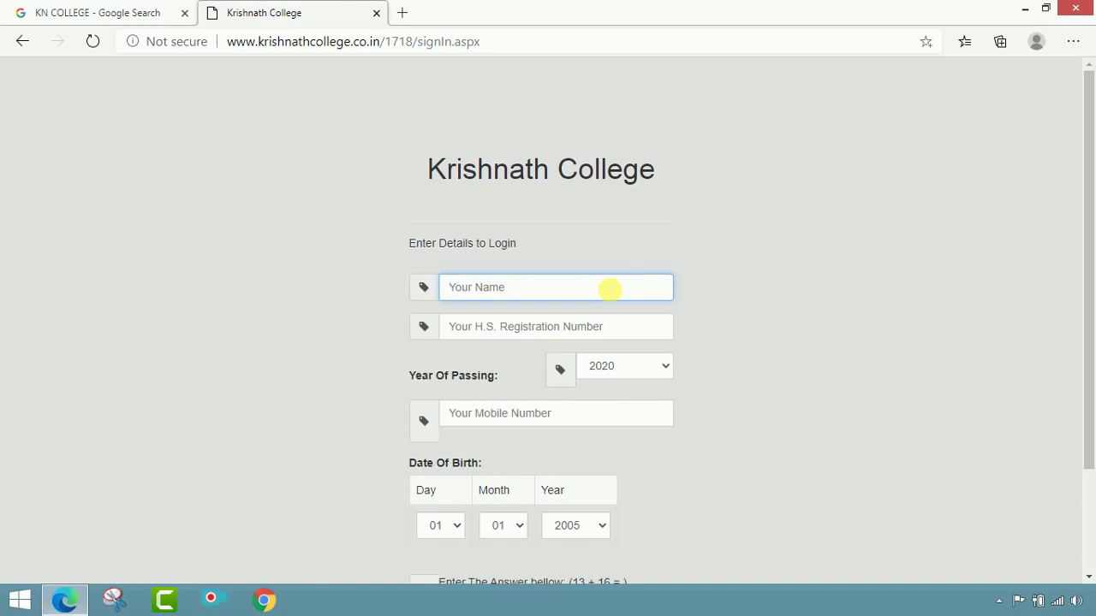
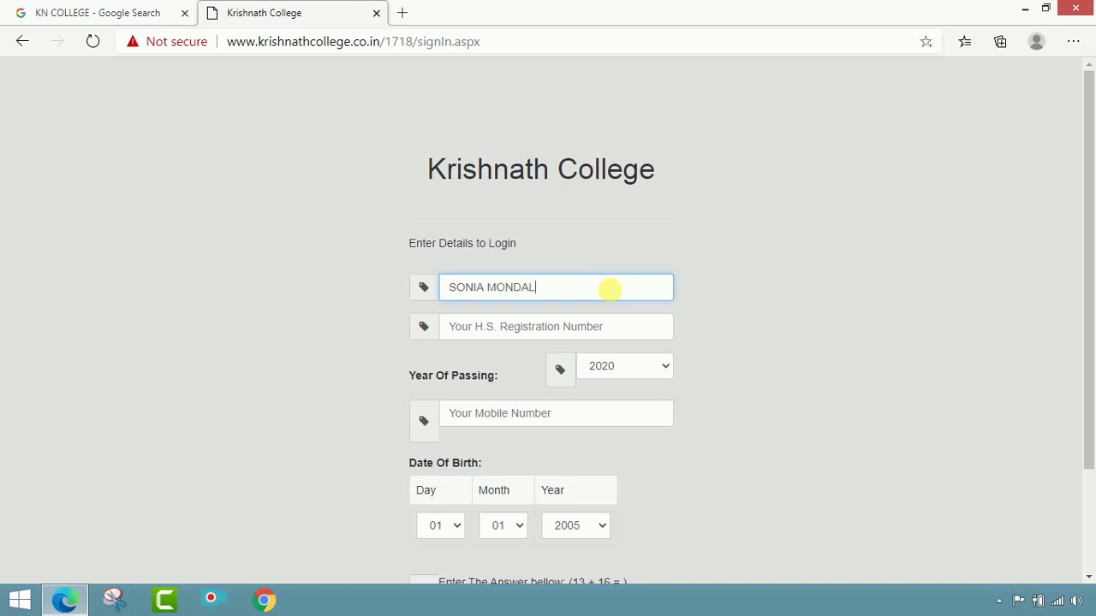
left_click(579, 324)
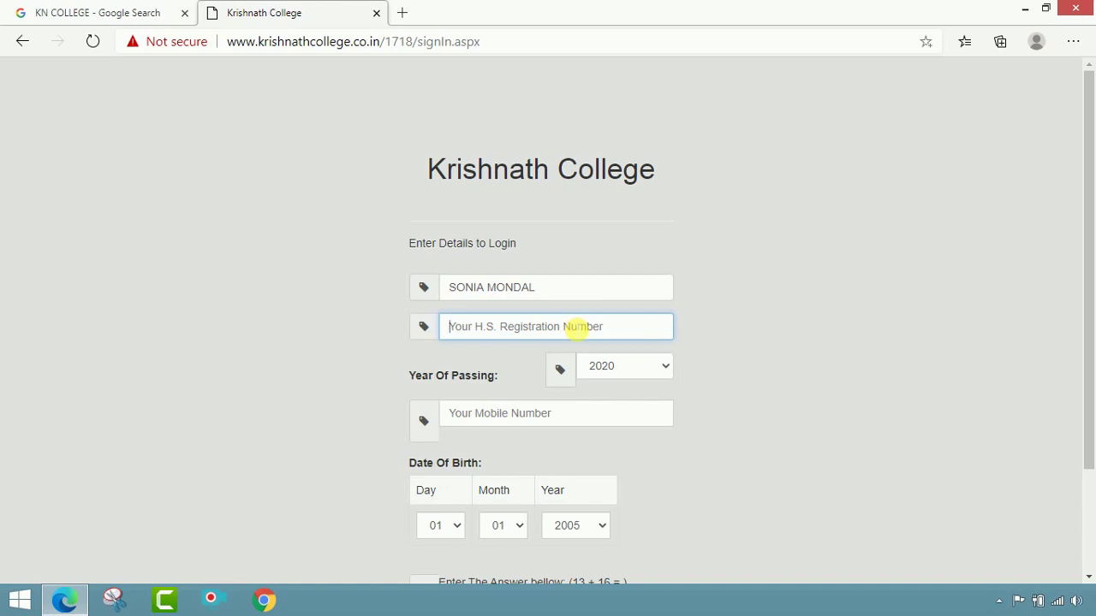
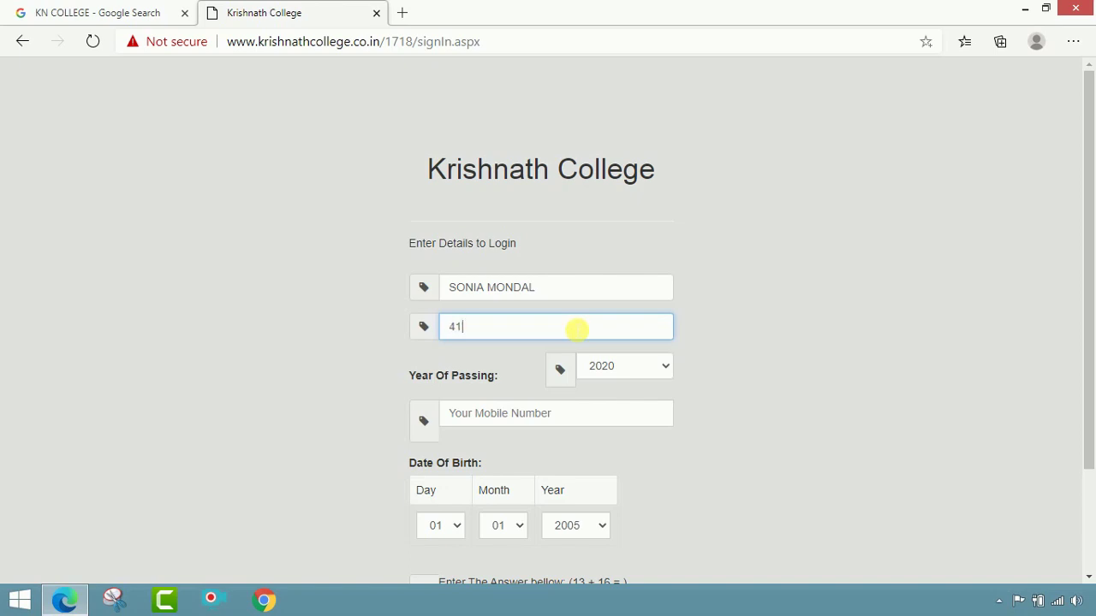
left_click(644, 368)
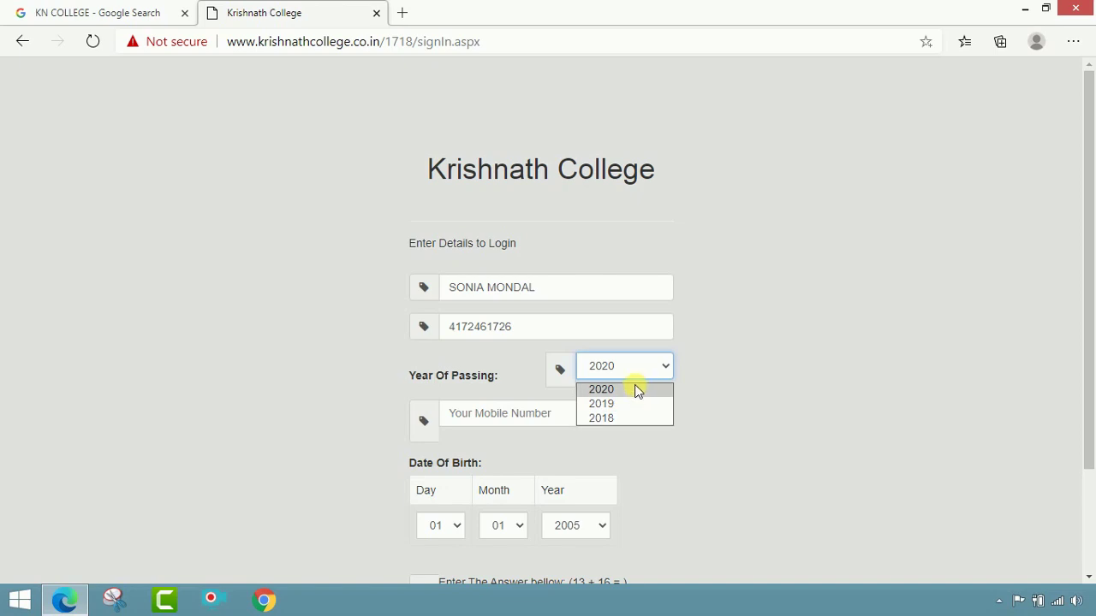
left_click(636, 391)
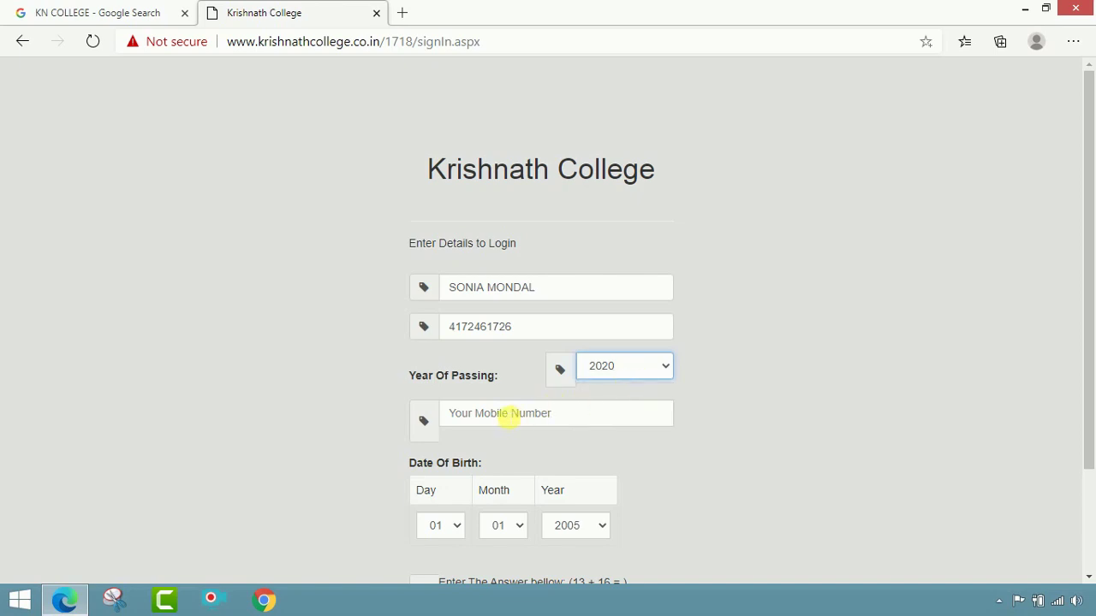
left_click(498, 416)
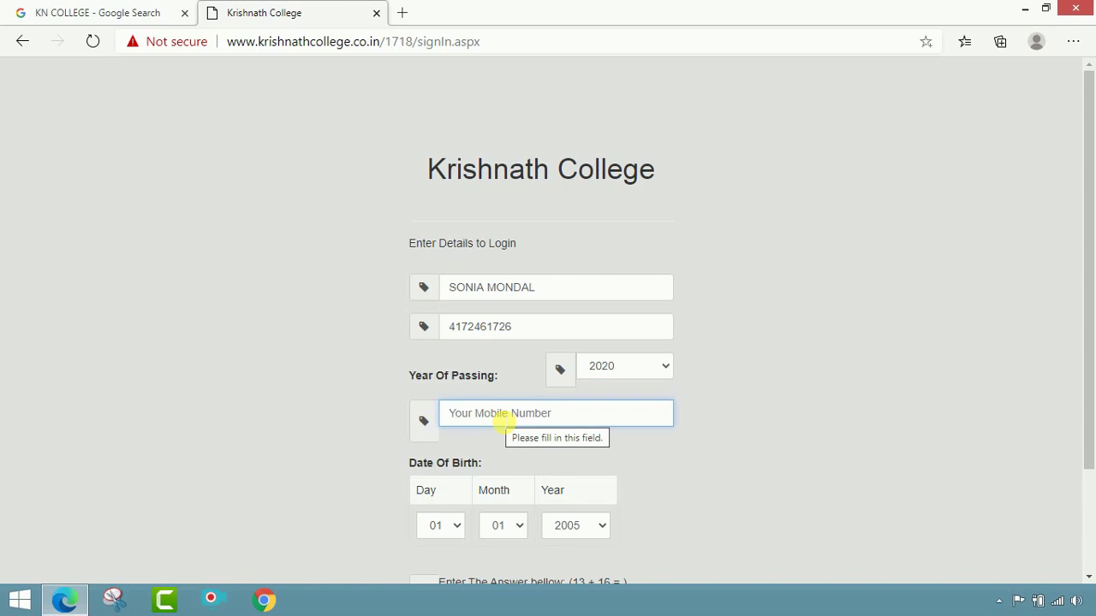
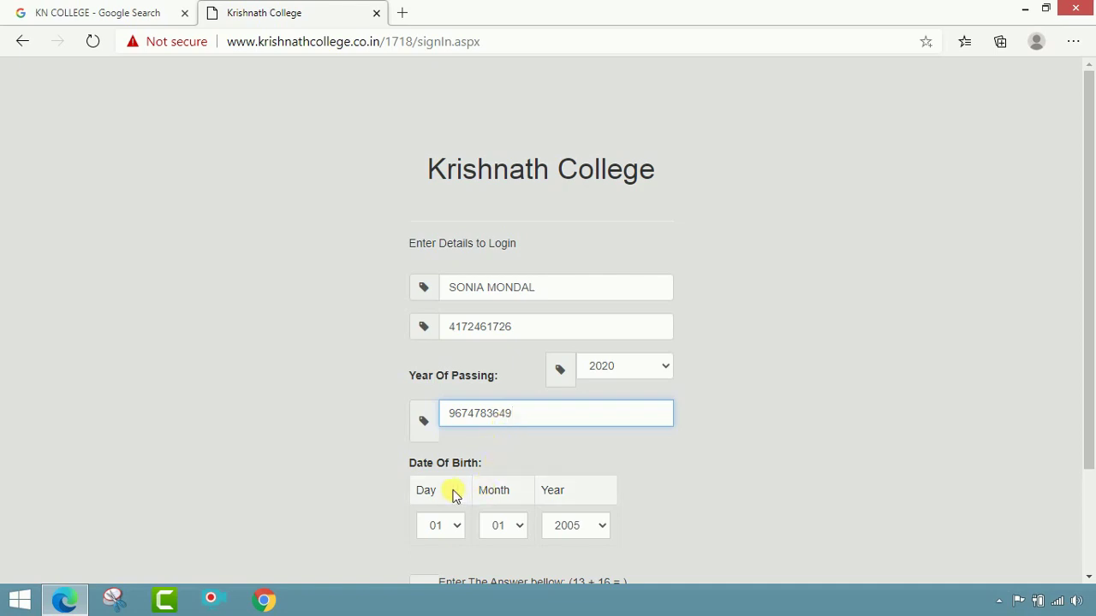
left_click(454, 495)
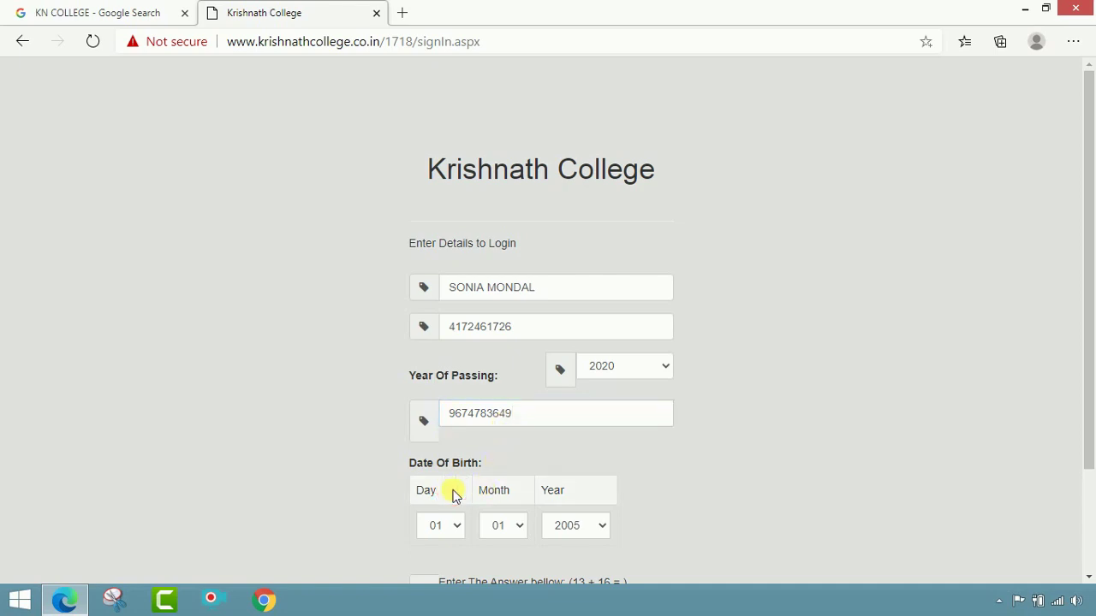
left_click(452, 525)
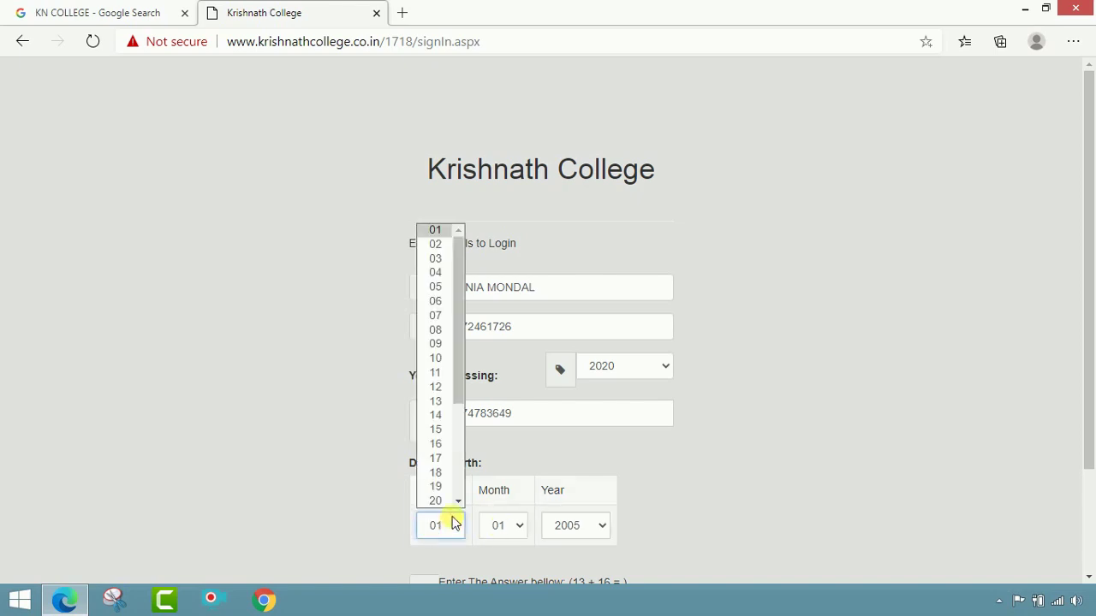
left_click(431, 229)
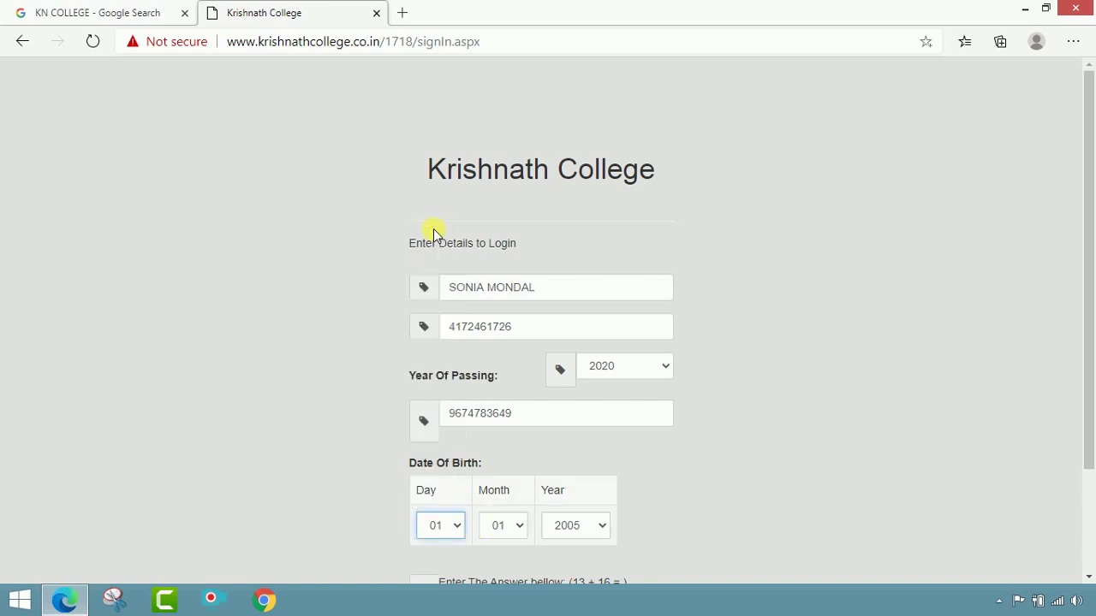
left_click(508, 522)
left_click(515, 430)
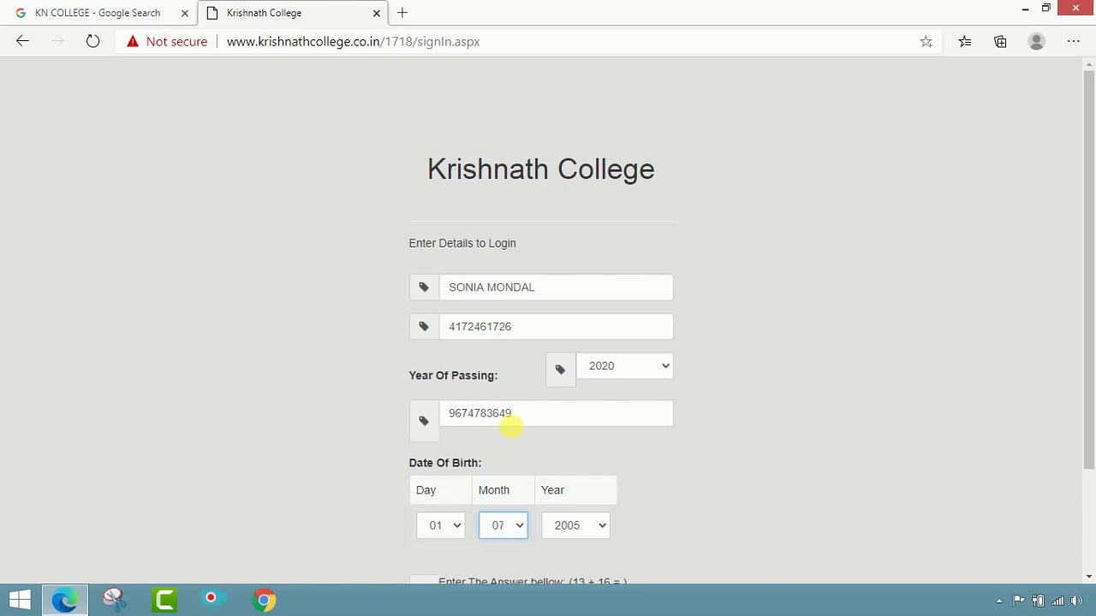
left_click(587, 531)
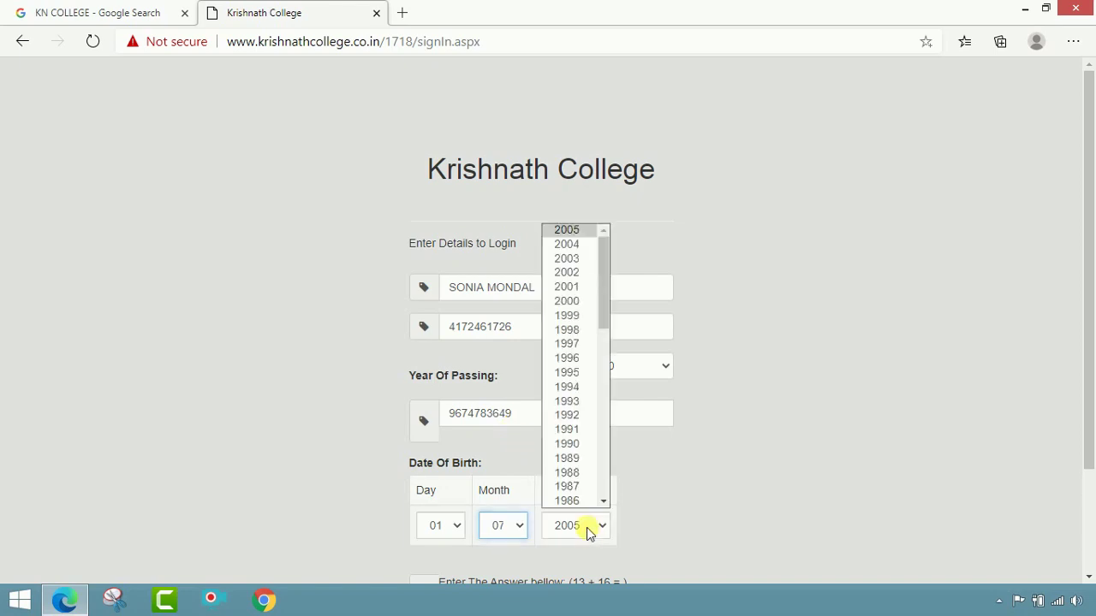
left_click(575, 272)
scroll(748, 374, "down", 3)
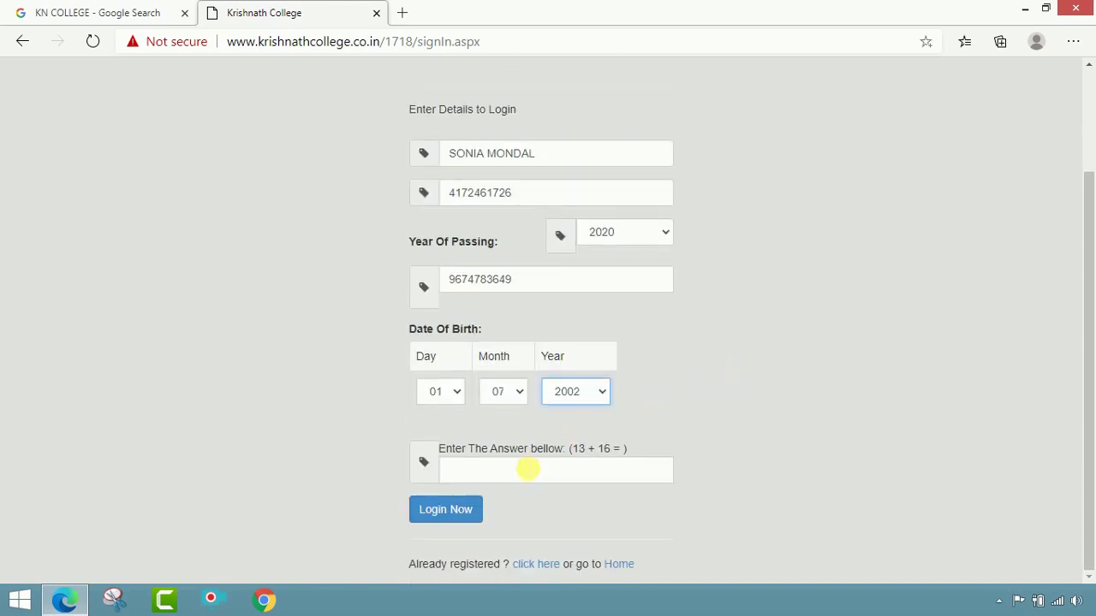
left_click(538, 471)
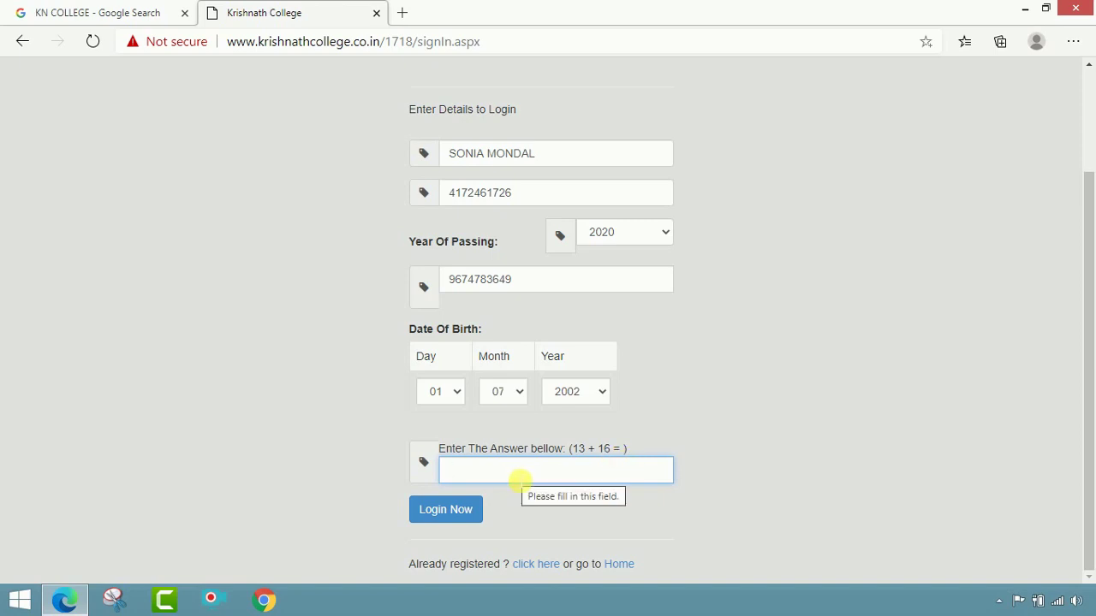
Step: Answer the 13 + 16 captcha and log in to the applicant's dashboard
type("29")
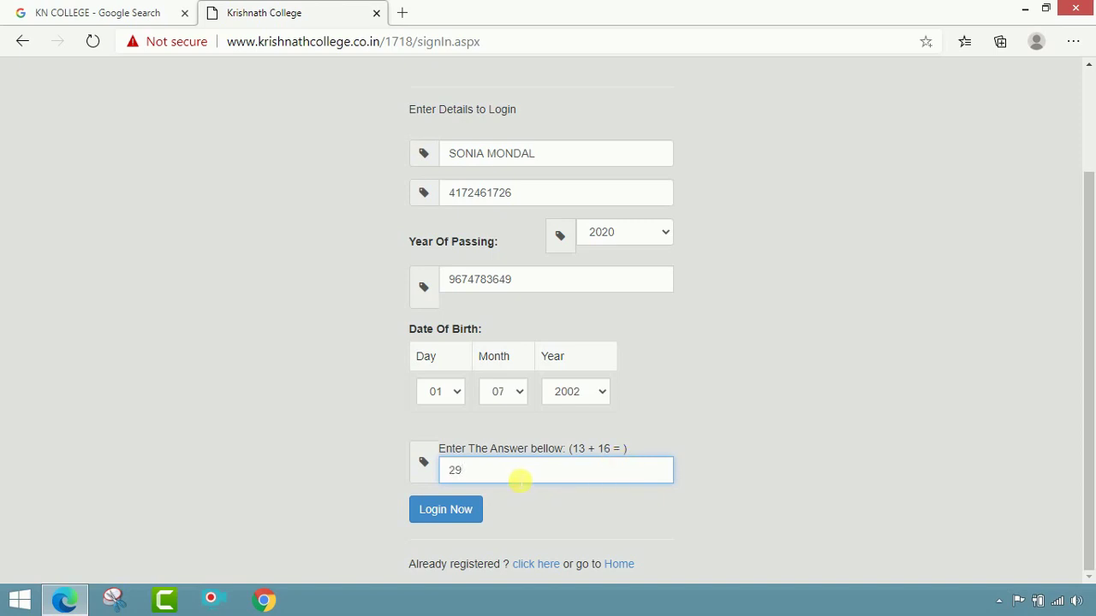
left_click(458, 518)
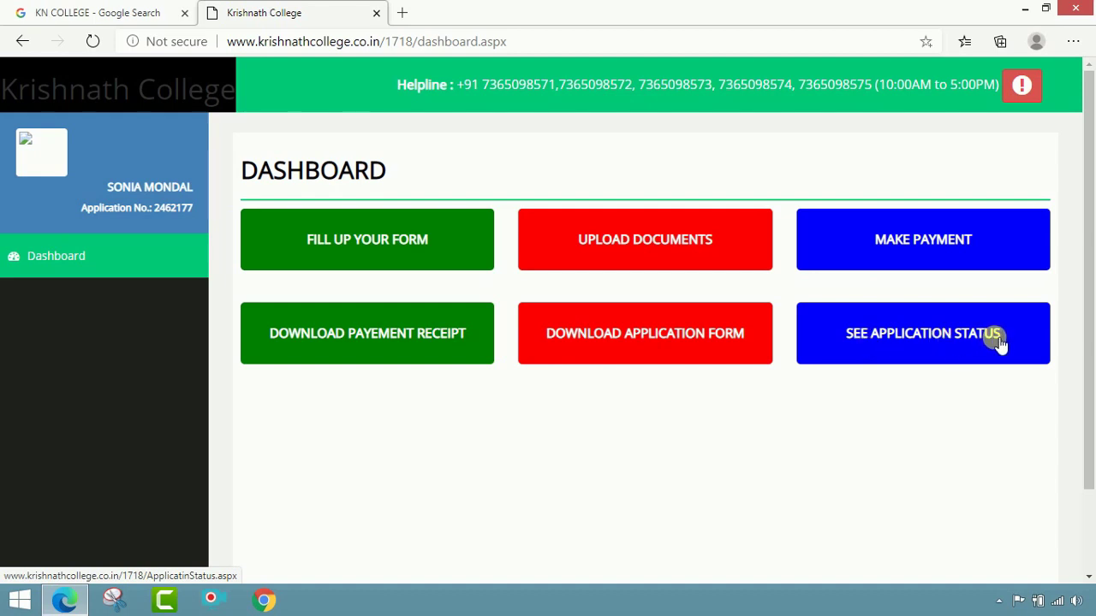
Step: Open Fill Up Your Form and enter the father's and mother's names
left_click(396, 247)
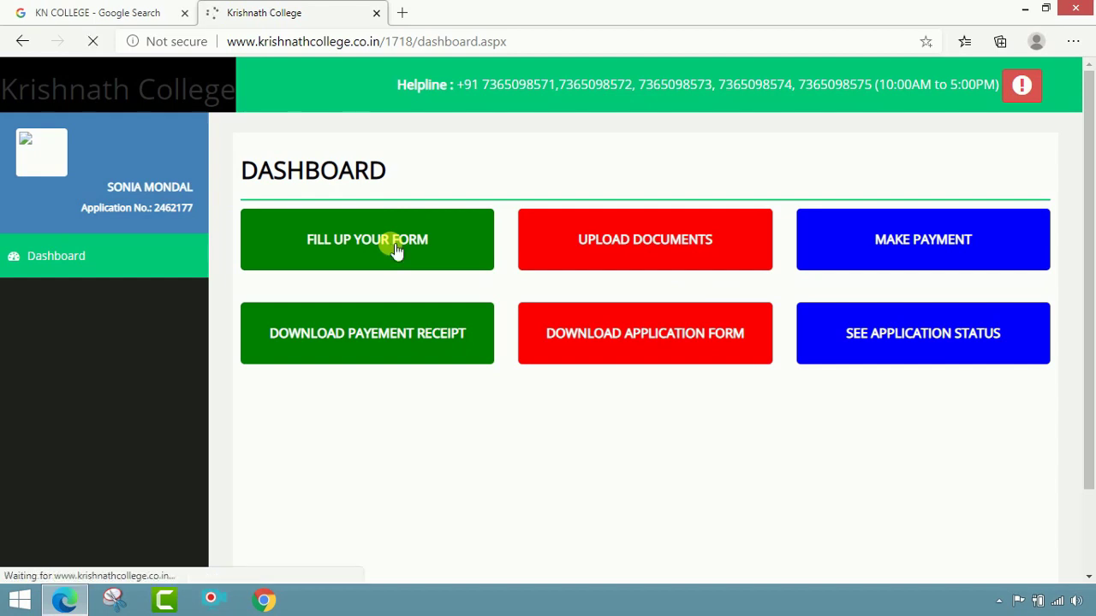
scroll(419, 251, "down", 1)
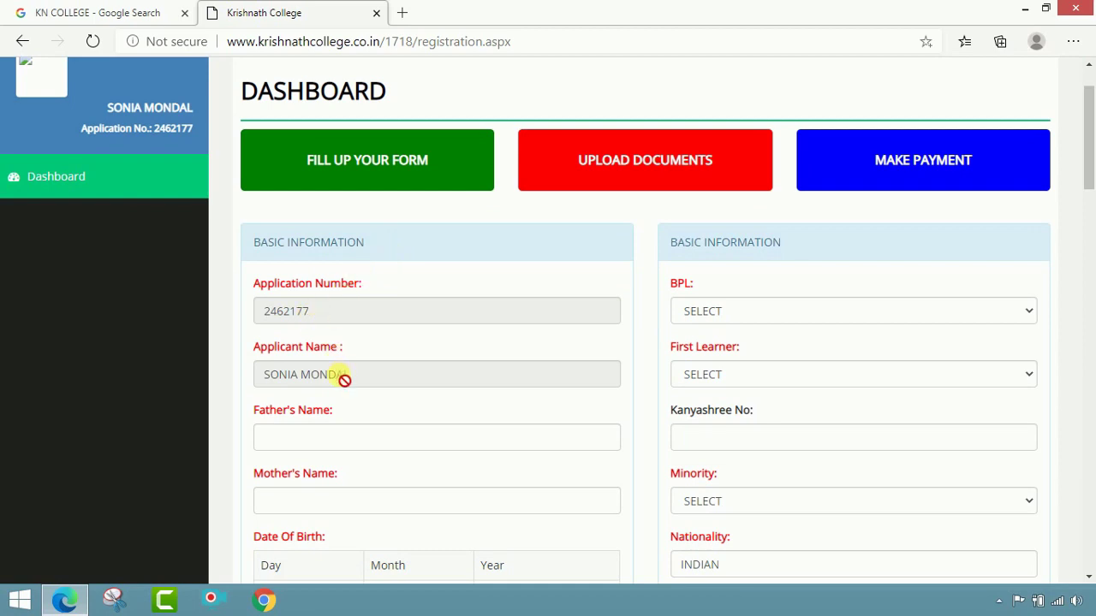
scroll(353, 375, "down", 2)
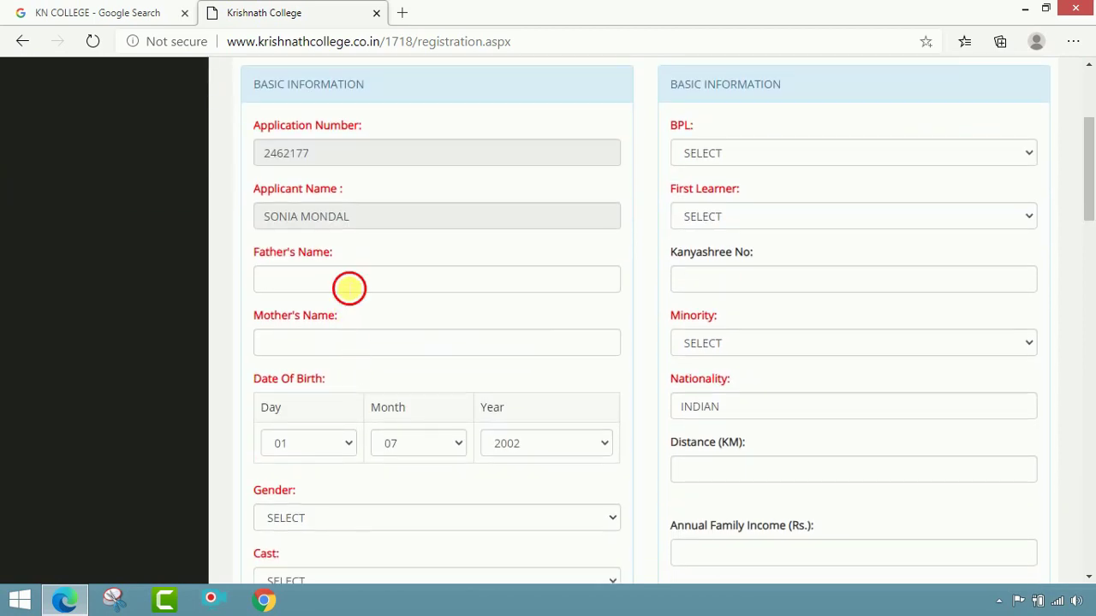
left_click(349, 287)
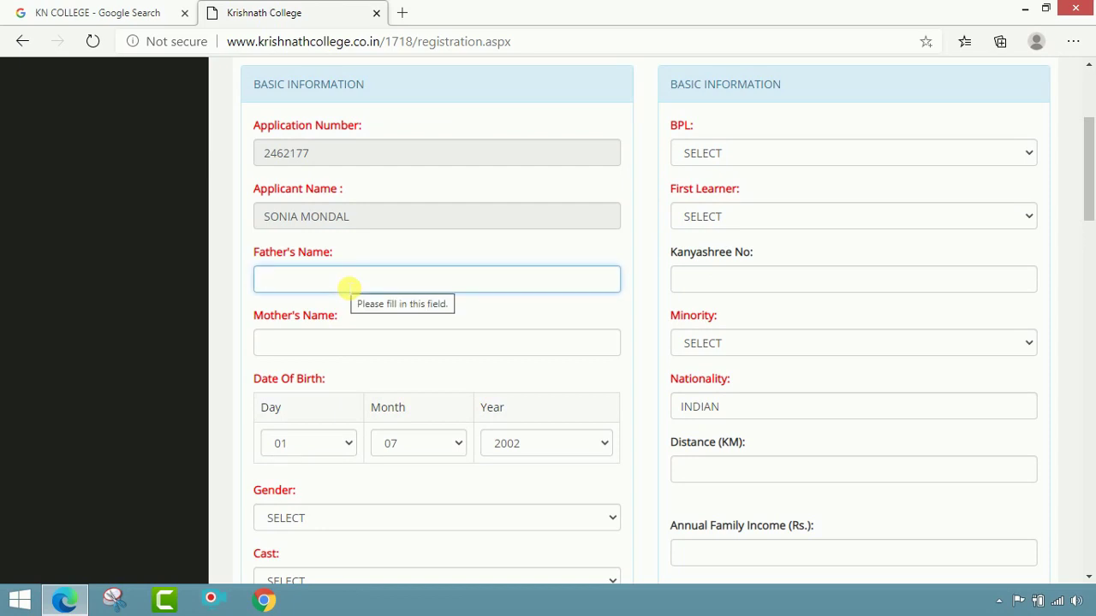
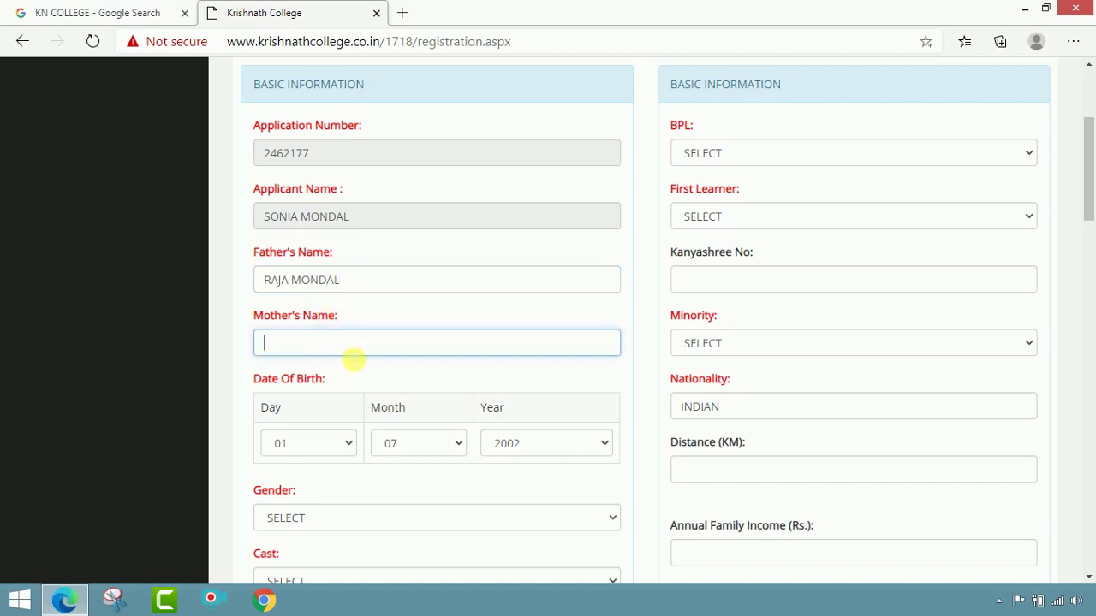
Step: Finish the mother's name and set the gender to FEMALE
key("Tab")
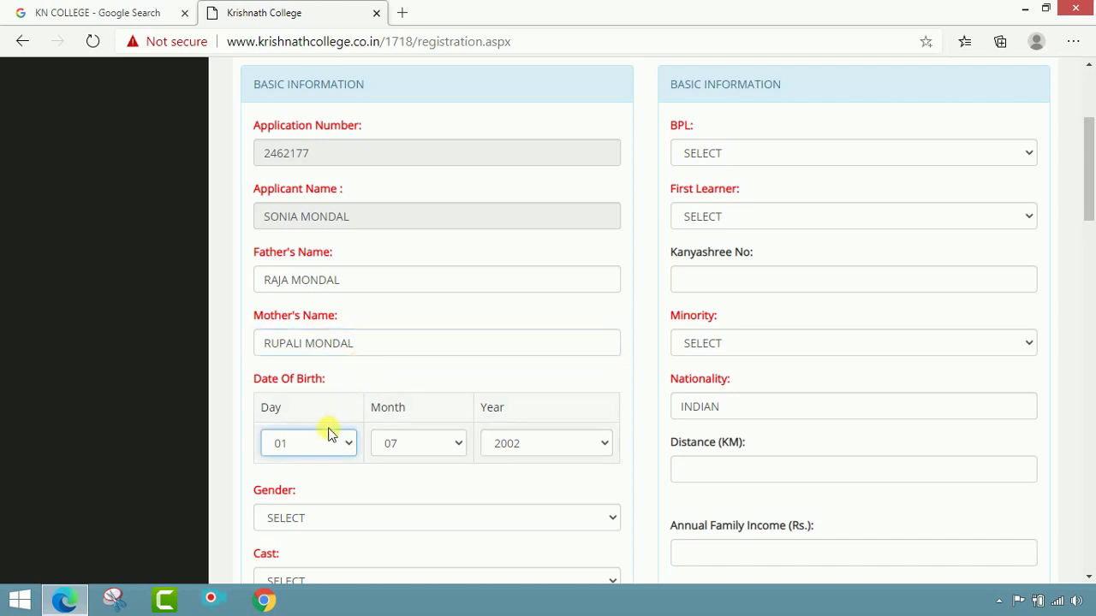
scroll(535, 443, "down", 1)
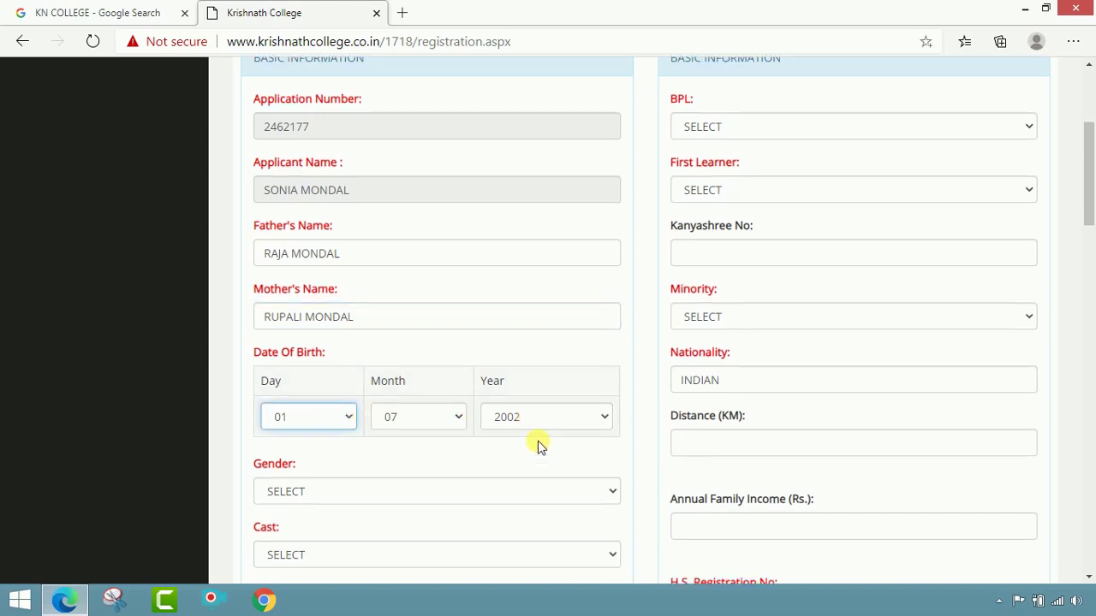
left_click(371, 437)
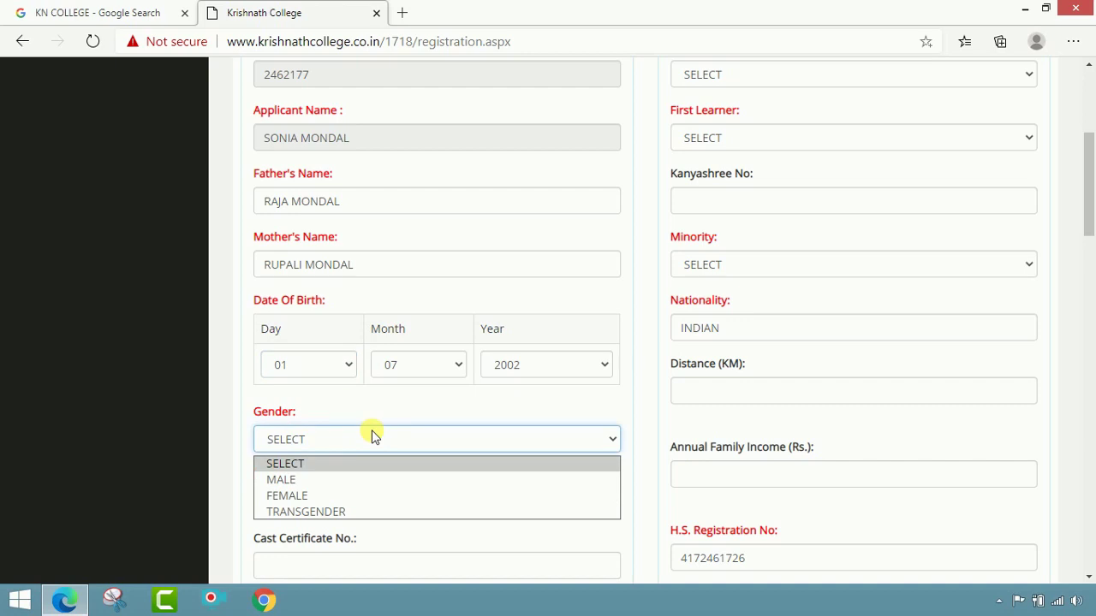
left_click(351, 496)
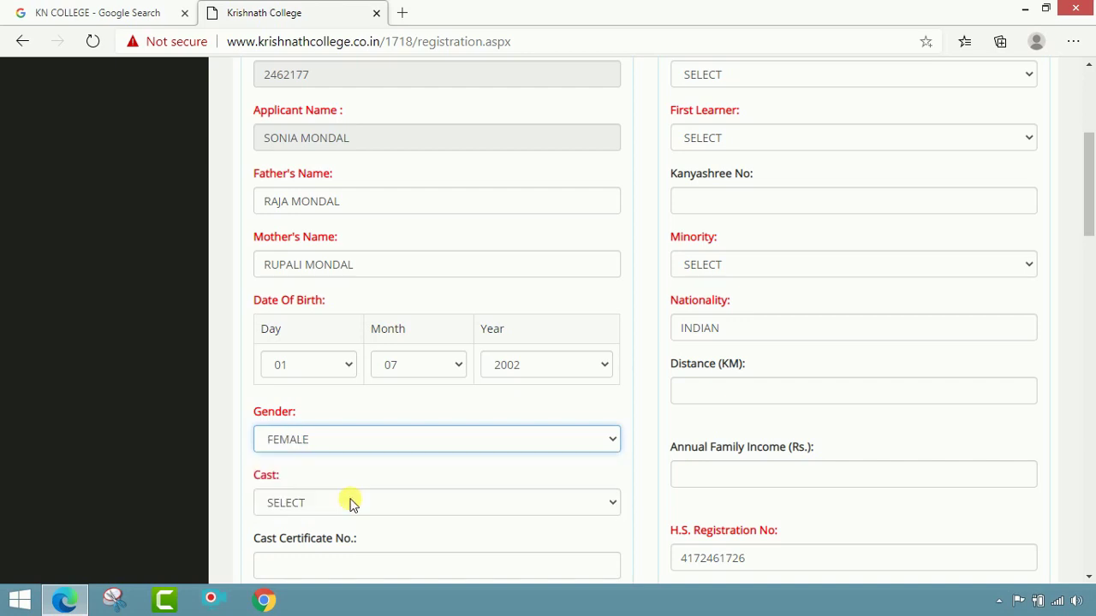
Step: Set Cast to GENERAL and move down to the Guardian Mobile field
scroll(360, 479, "down", 2)
left_click(342, 345)
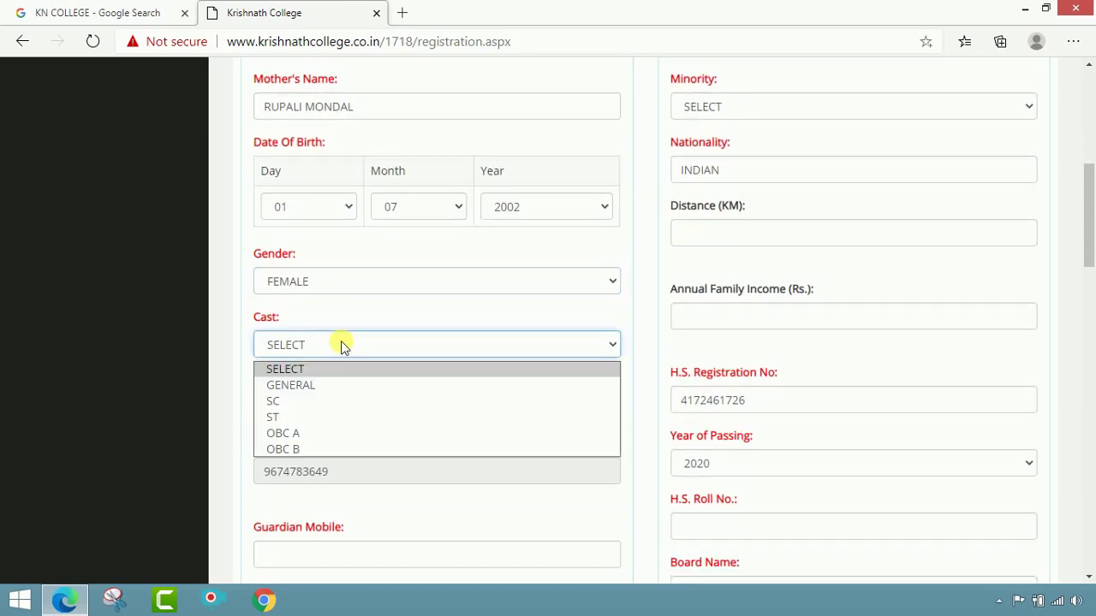
left_click(326, 385)
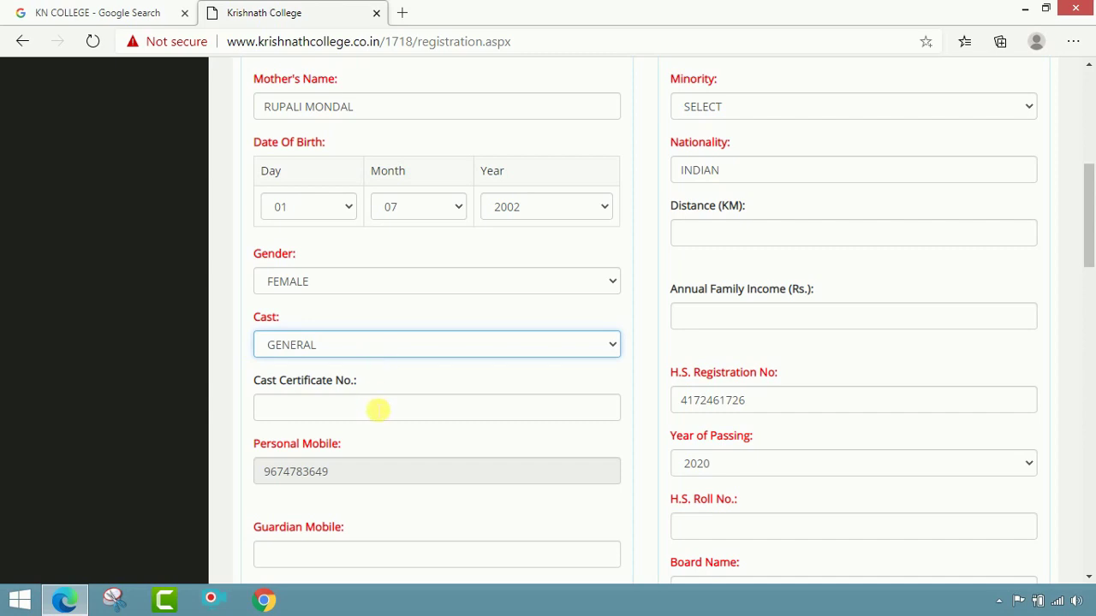
scroll(377, 412, "down", 1)
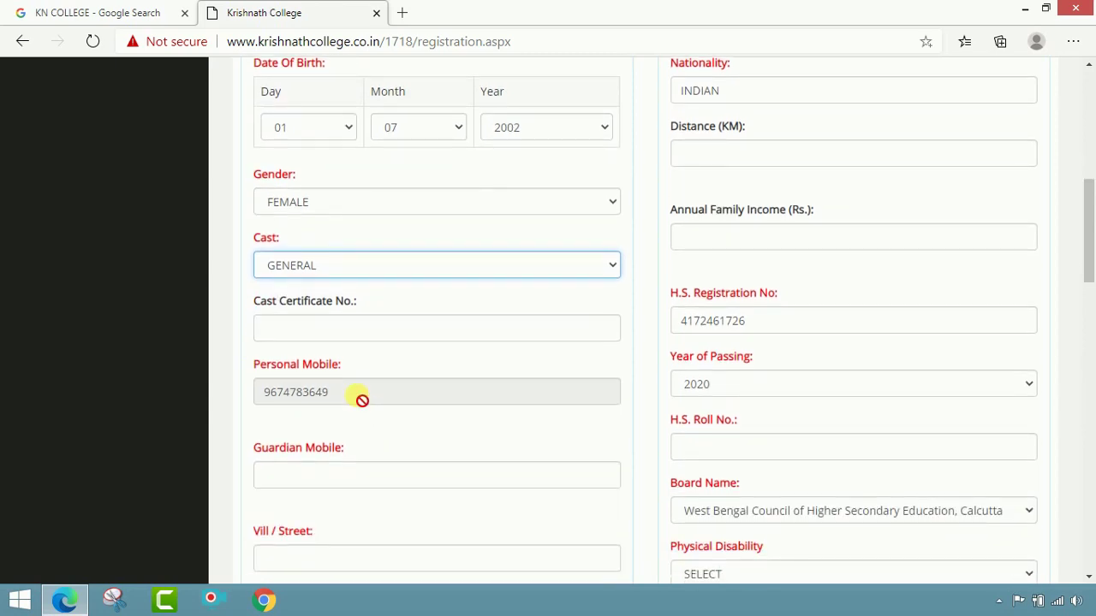
scroll(410, 400, "down", 1)
scroll(410, 400, "down", 1)
left_click(399, 320)
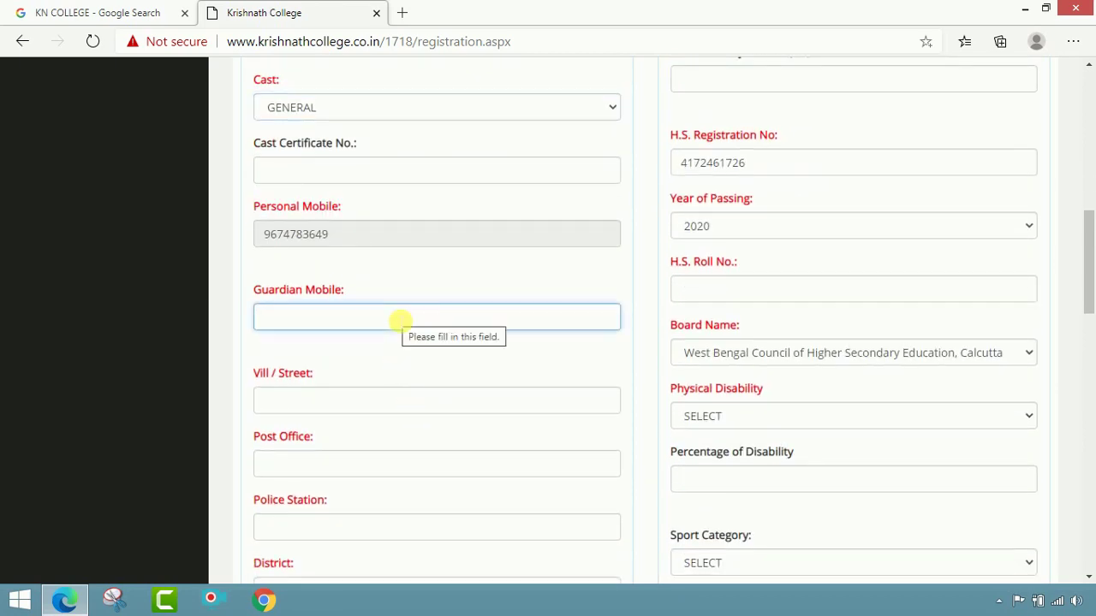
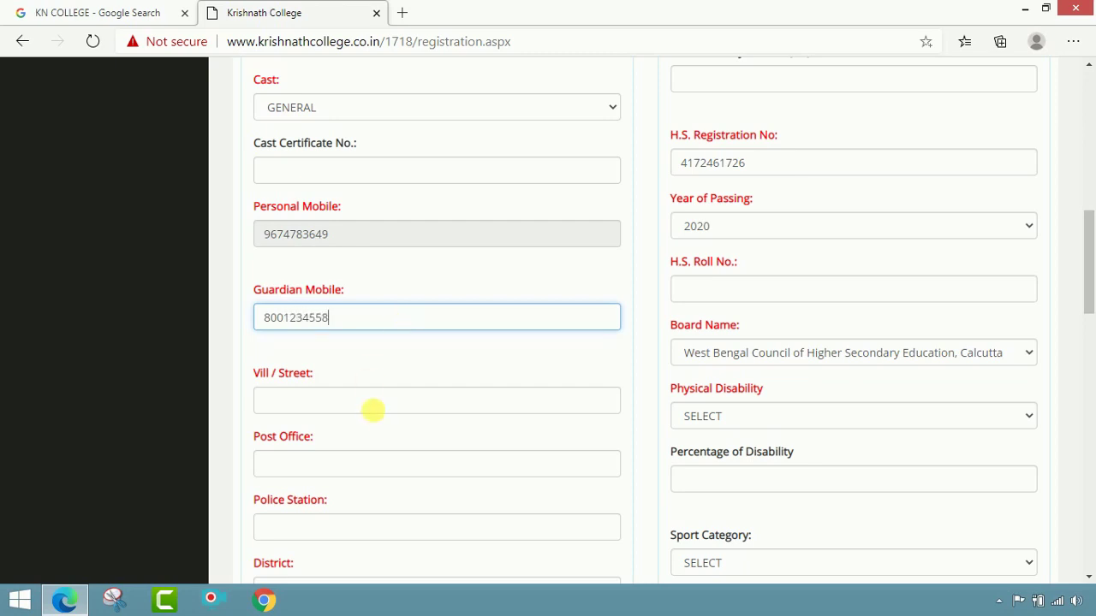
Step: Enter the guardian's mobile number plus the village/street and post office of the address
left_click(387, 402)
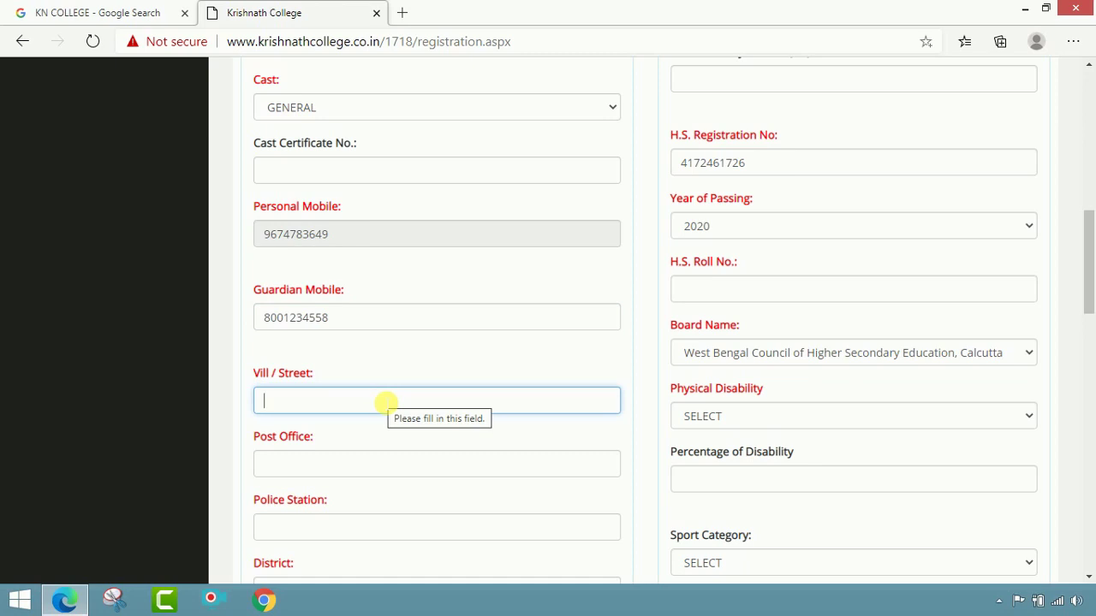
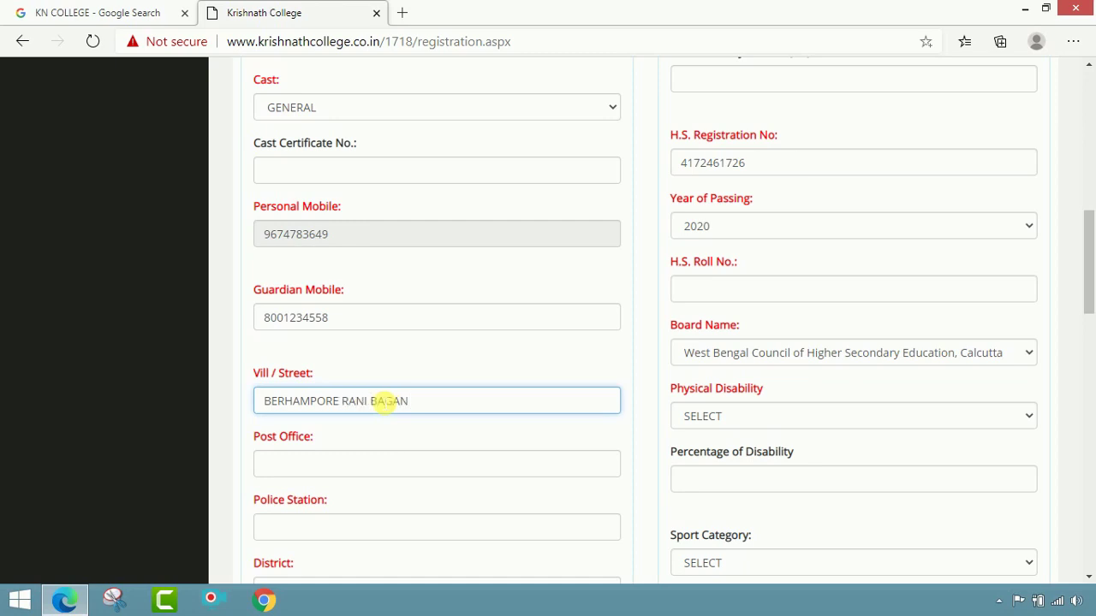
left_click(399, 462)
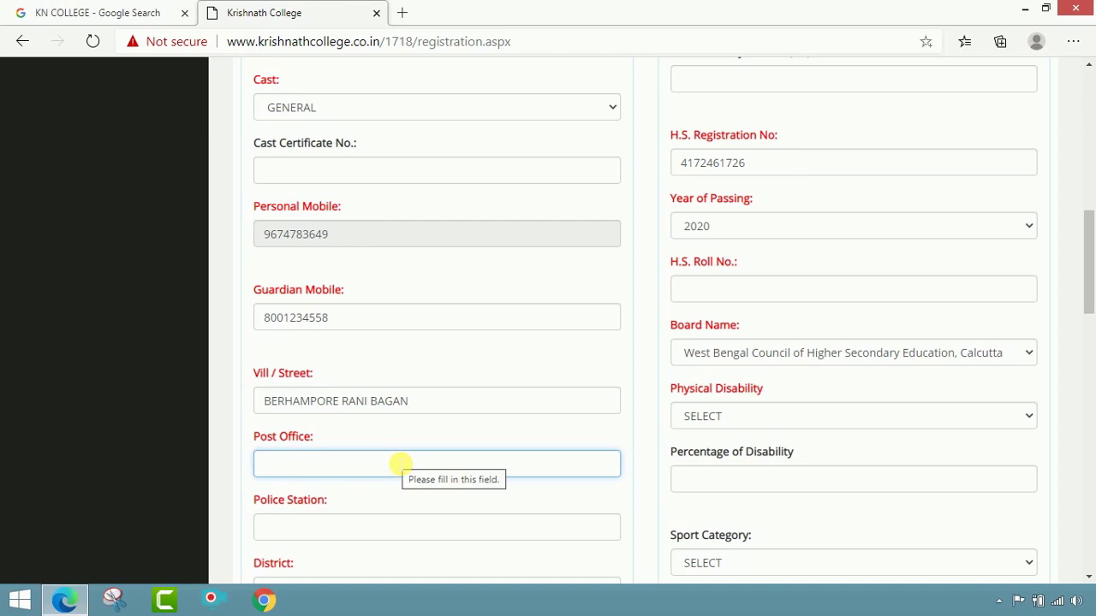
type("BERHAM")
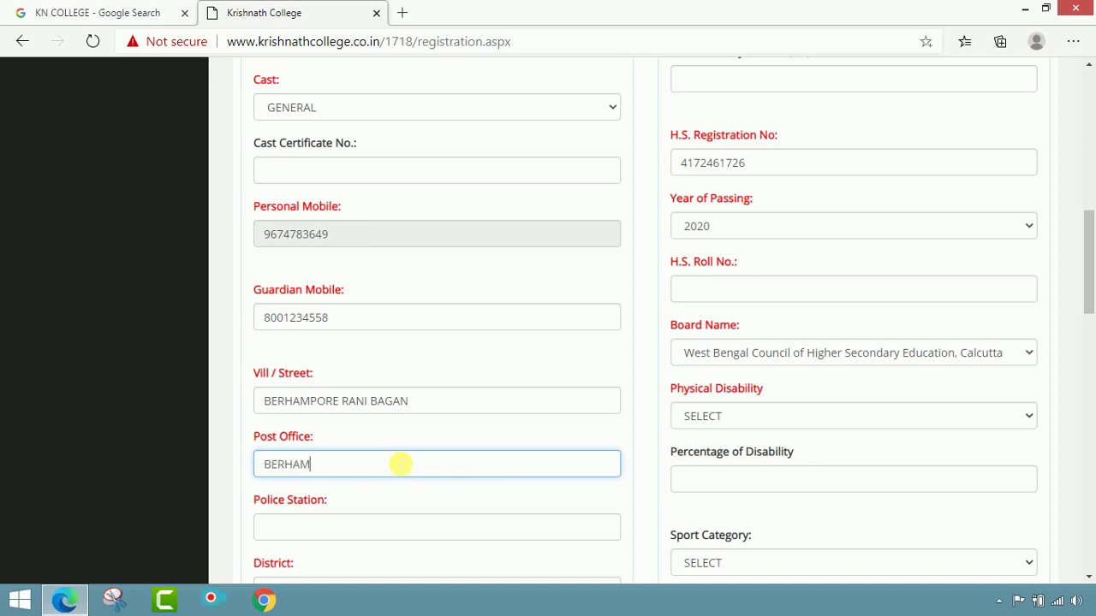
type("PORE")
scroll(399, 465, "down", 2)
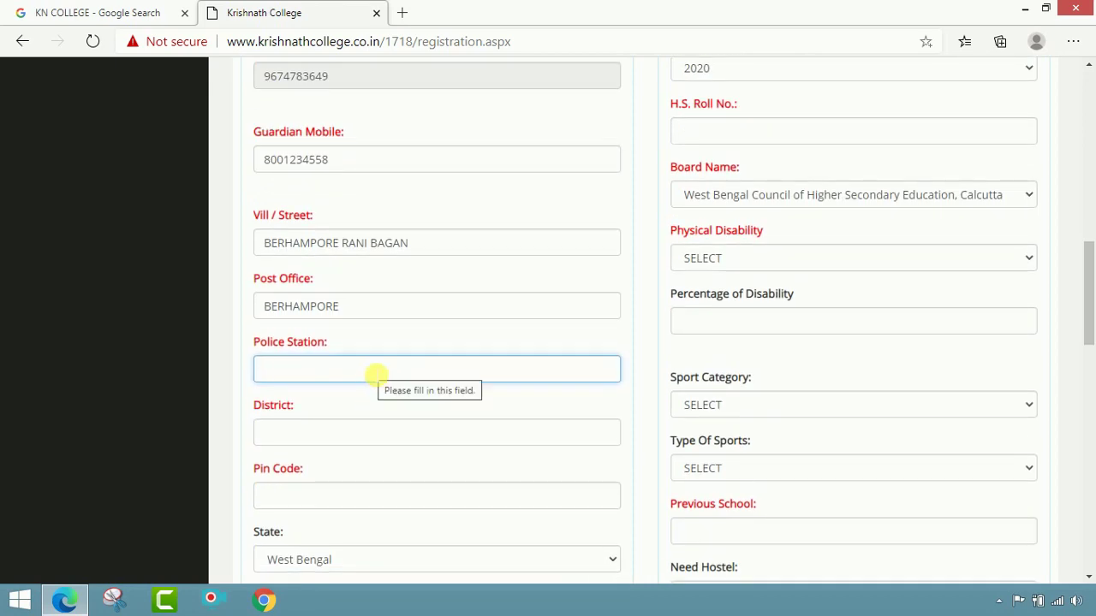
Step: Fill in the applicant's police station, district and pin code fields
type("BERHAM")
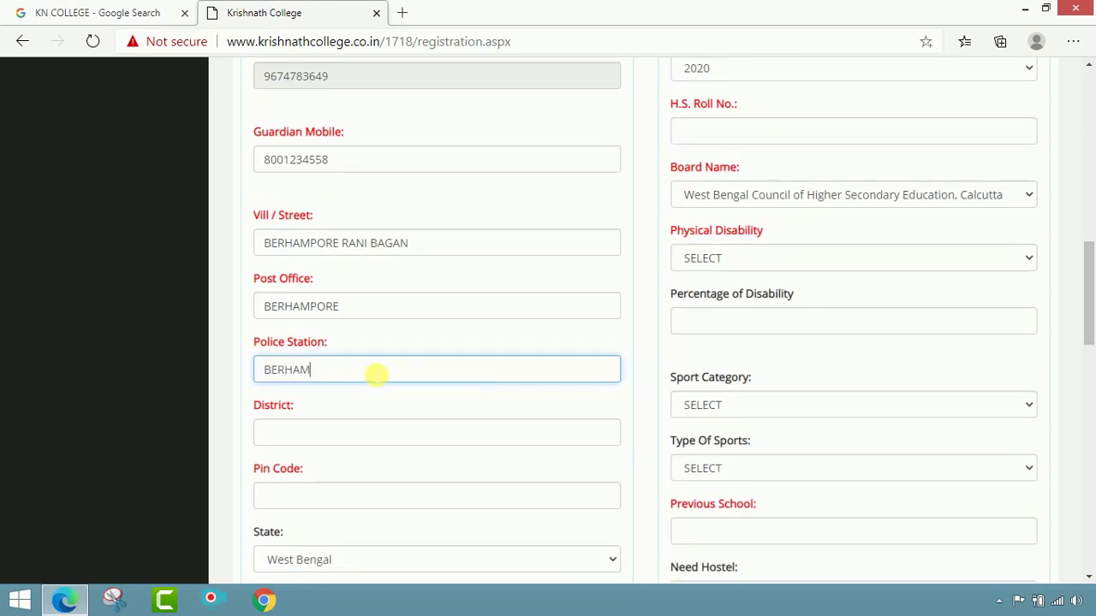
type("PORE")
key("Tab")
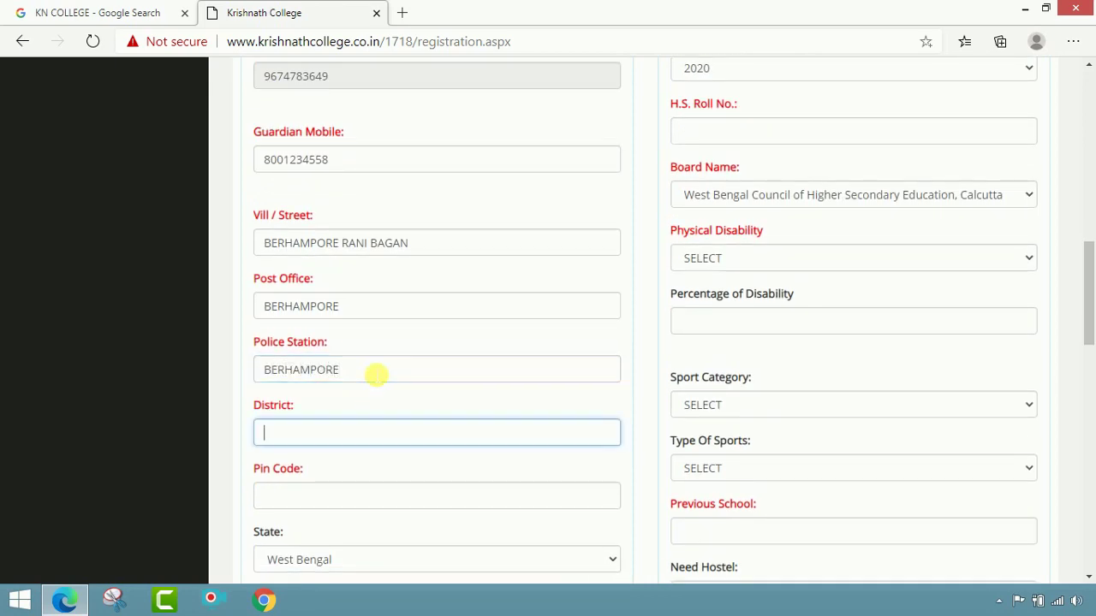
type("MURSHIDABAD")
key("Tab")
type("7")
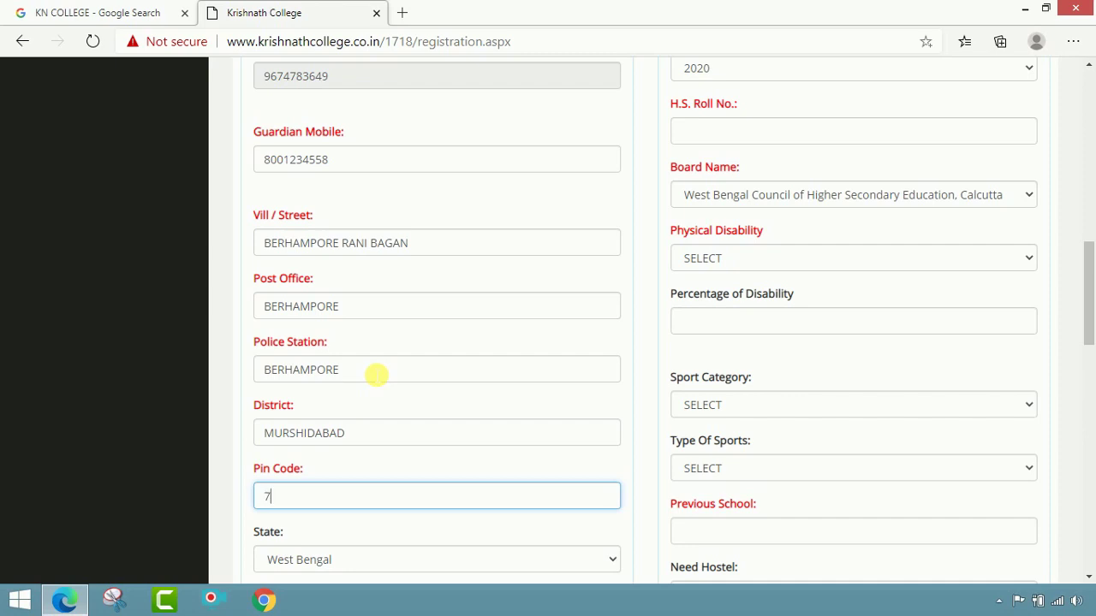
type("42101")
scroll(389, 384, "down", 2)
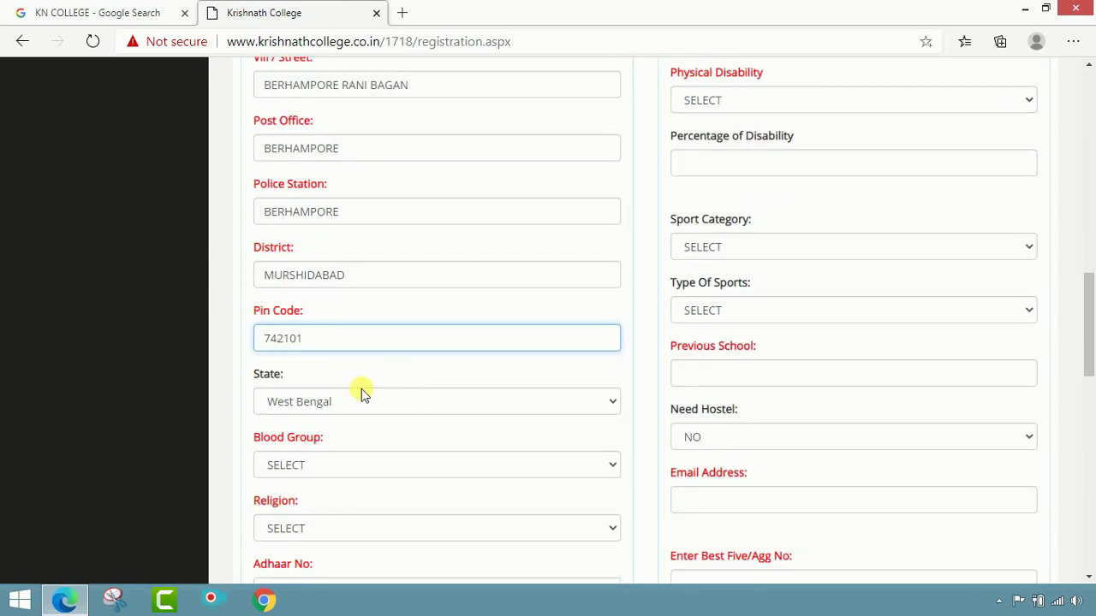
Step: Set the blood group to B+ and the religion to HINDU
left_click(384, 462)
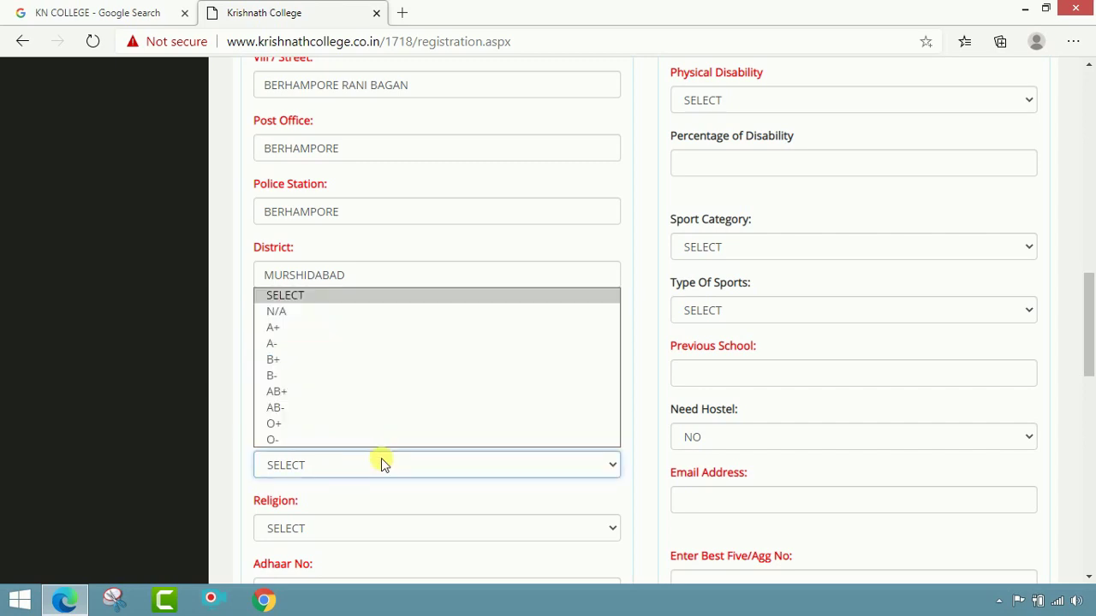
left_click(347, 363)
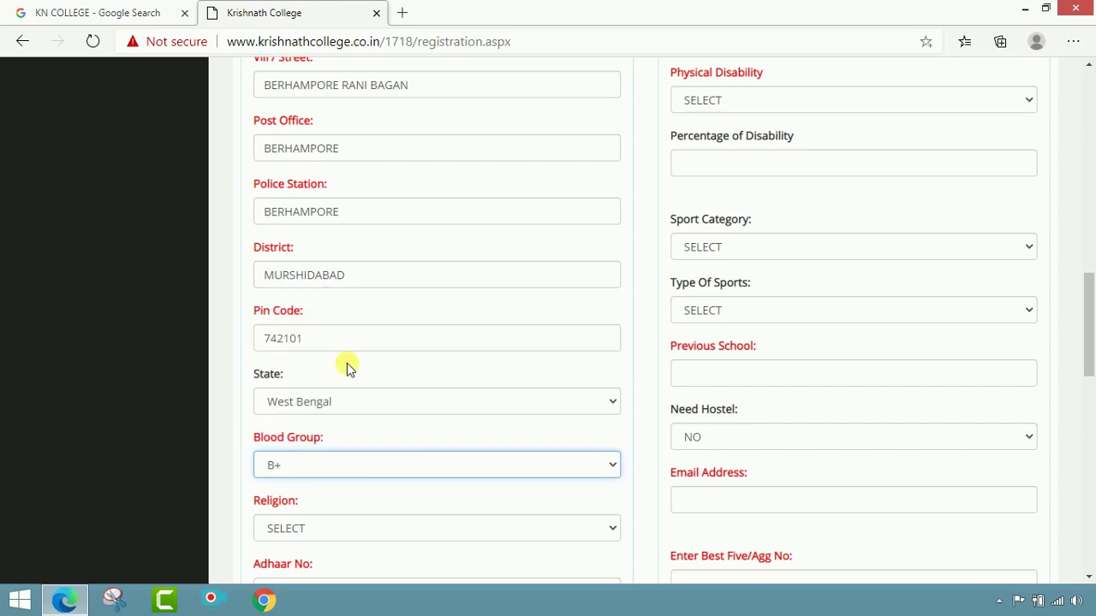
scroll(374, 477, "down", 2)
left_click(356, 370)
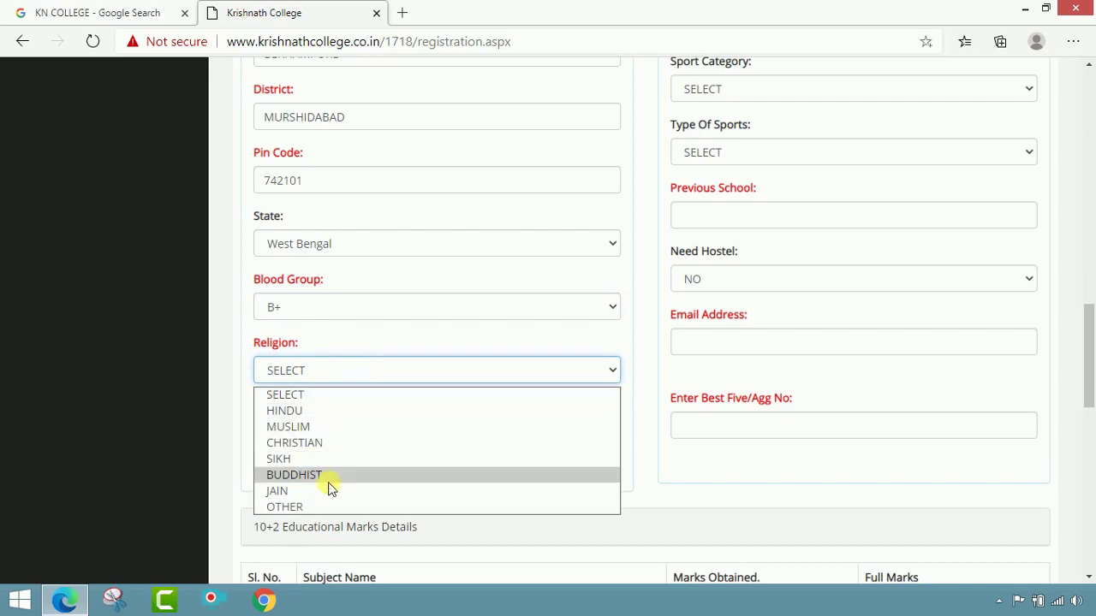
left_click(318, 410)
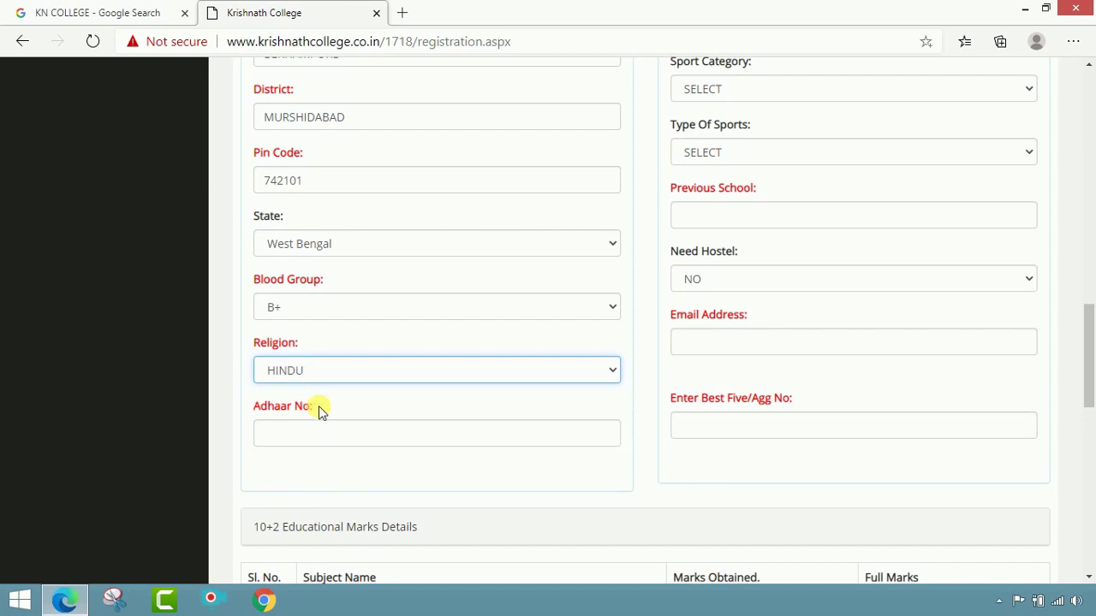
Step: Enter the applicant's Aadhaar number
left_click(377, 440)
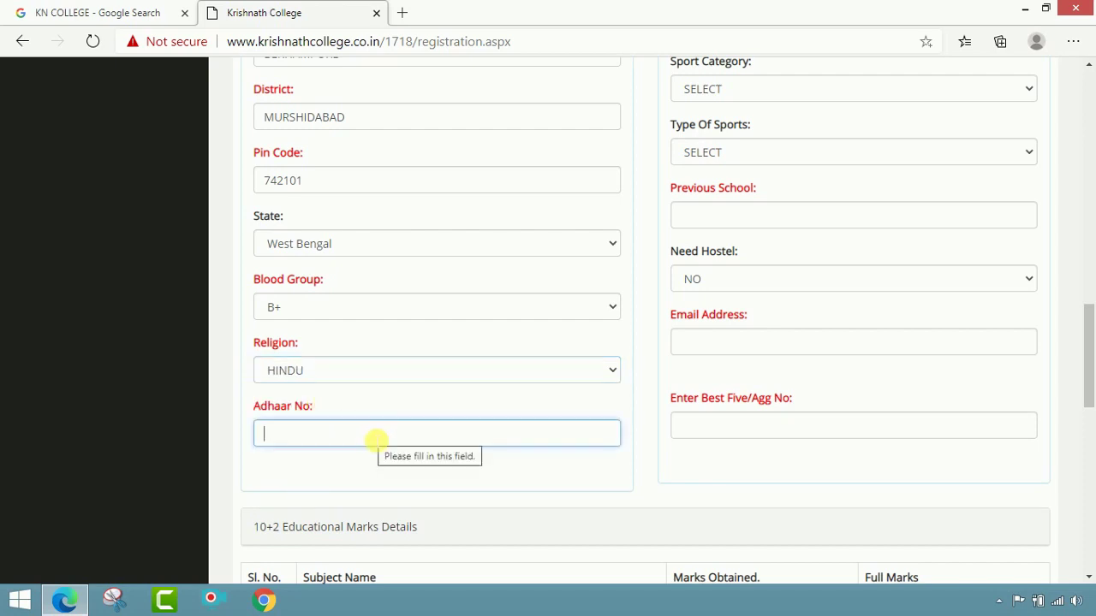
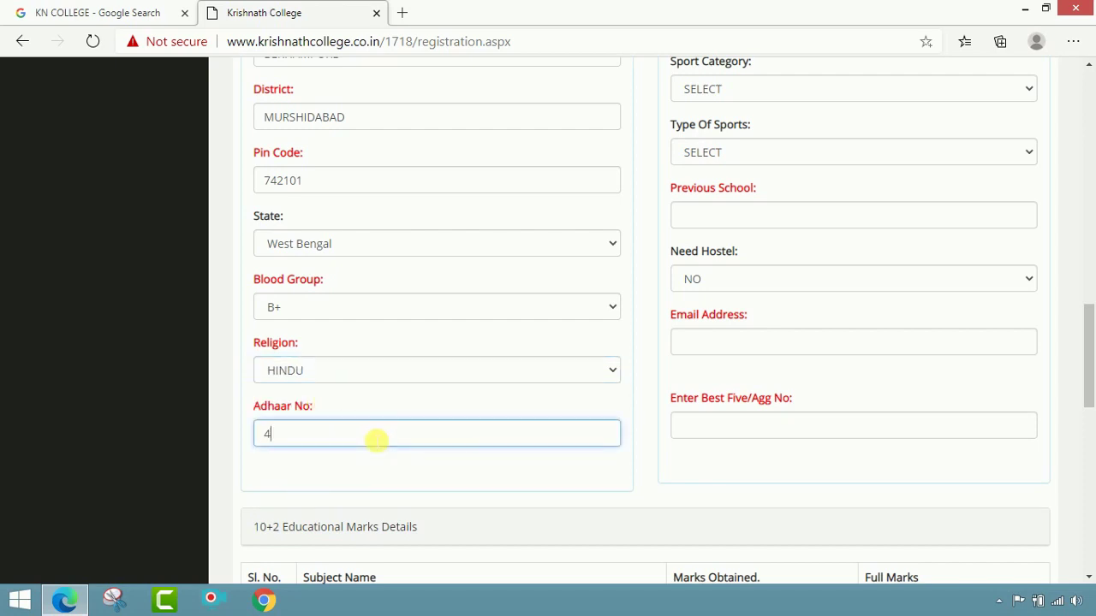
scroll(369, 433, "down", 1)
left_click(360, 409)
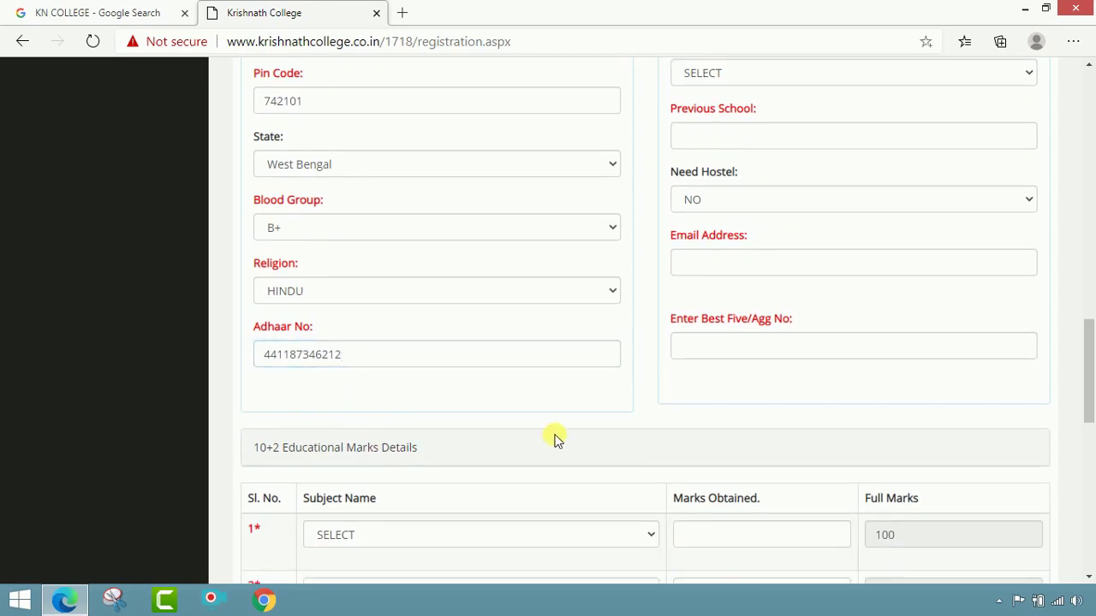
scroll(560, 438, "up", 9)
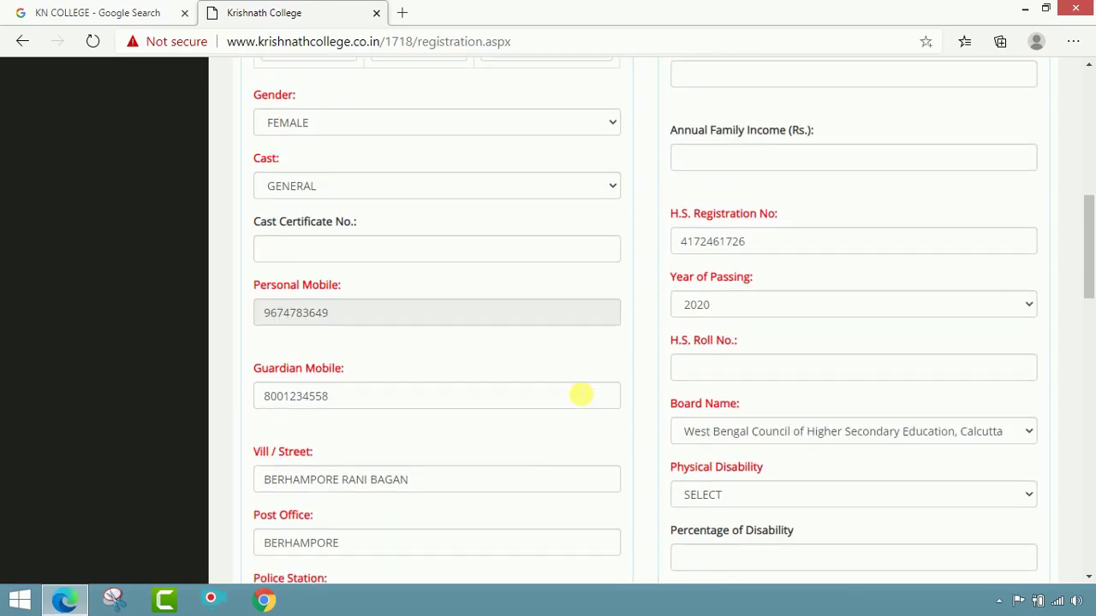
scroll(656, 342, "up", 6)
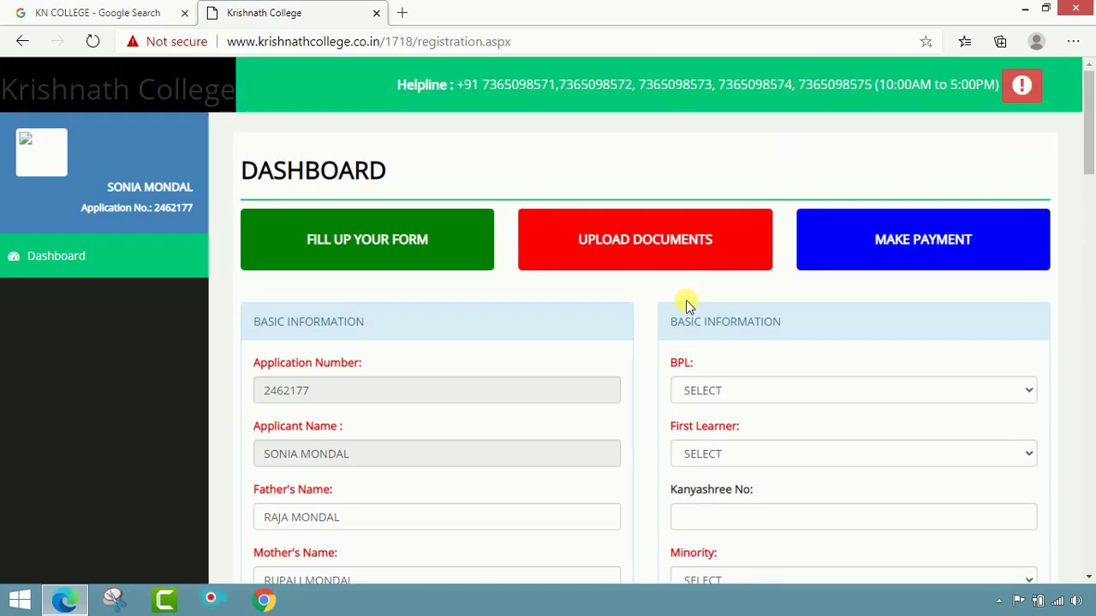
Step: Answer NO for both BPL and First Learner
left_click(808, 386)
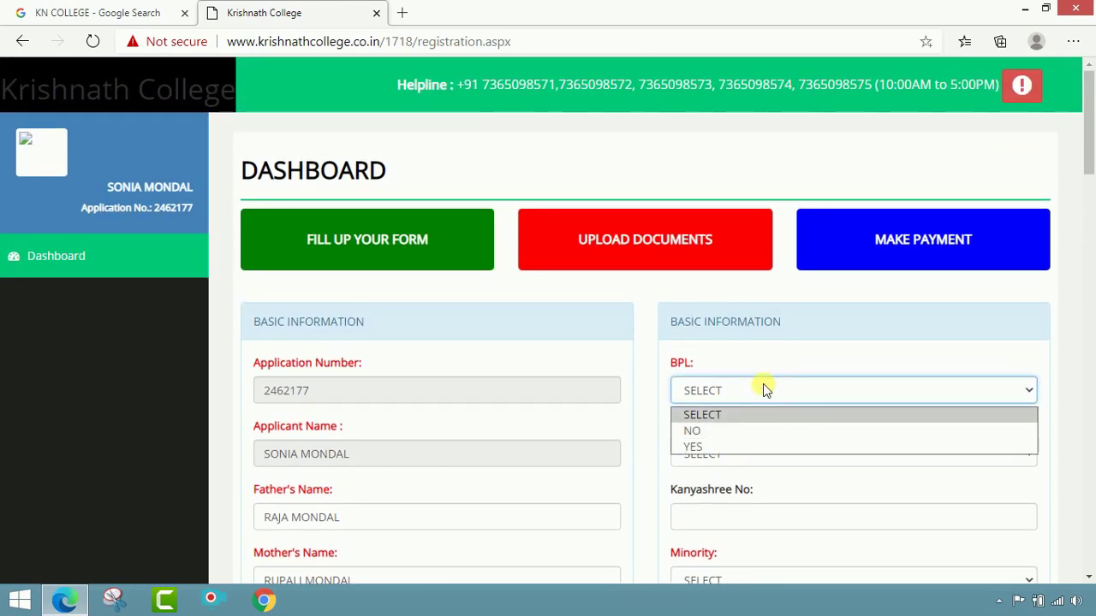
left_click(731, 430)
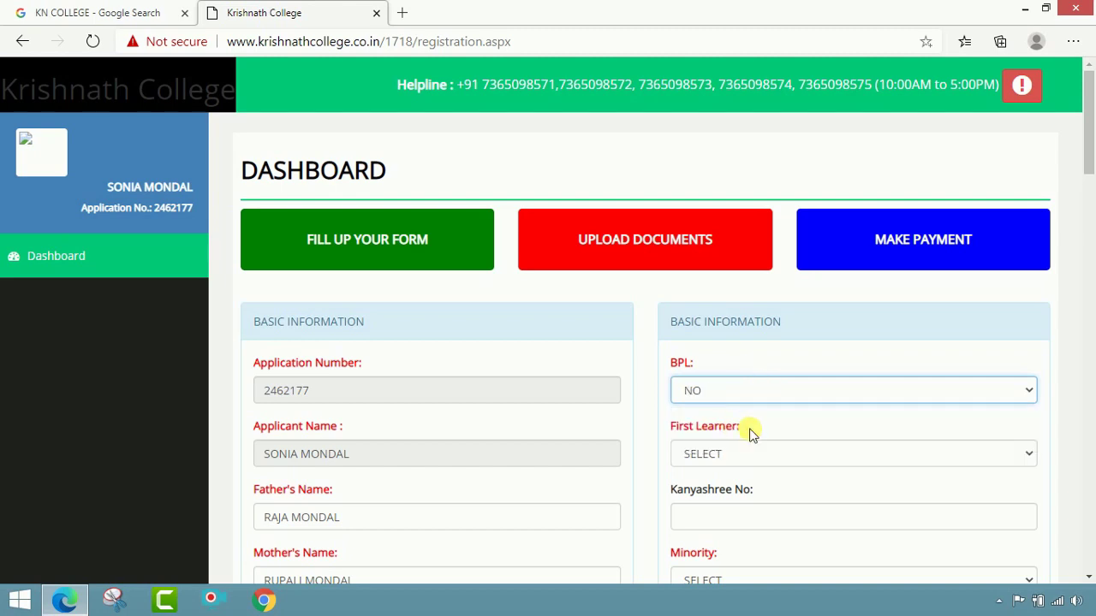
left_click(754, 456)
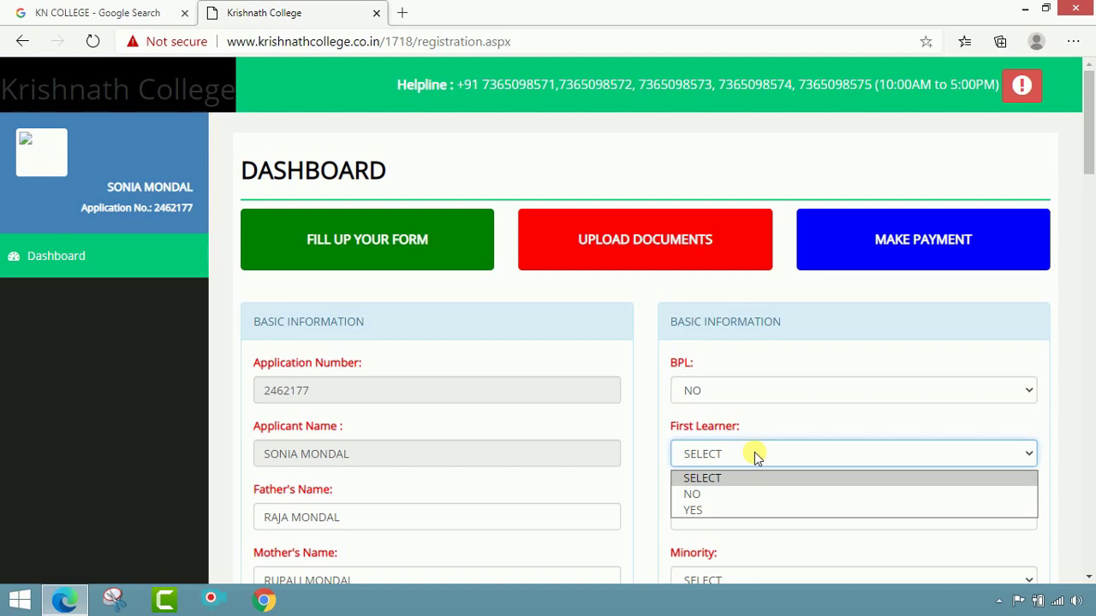
left_click(739, 494)
Step: Enter the applicant's Kanyashree number
scroll(828, 476, "down", 1)
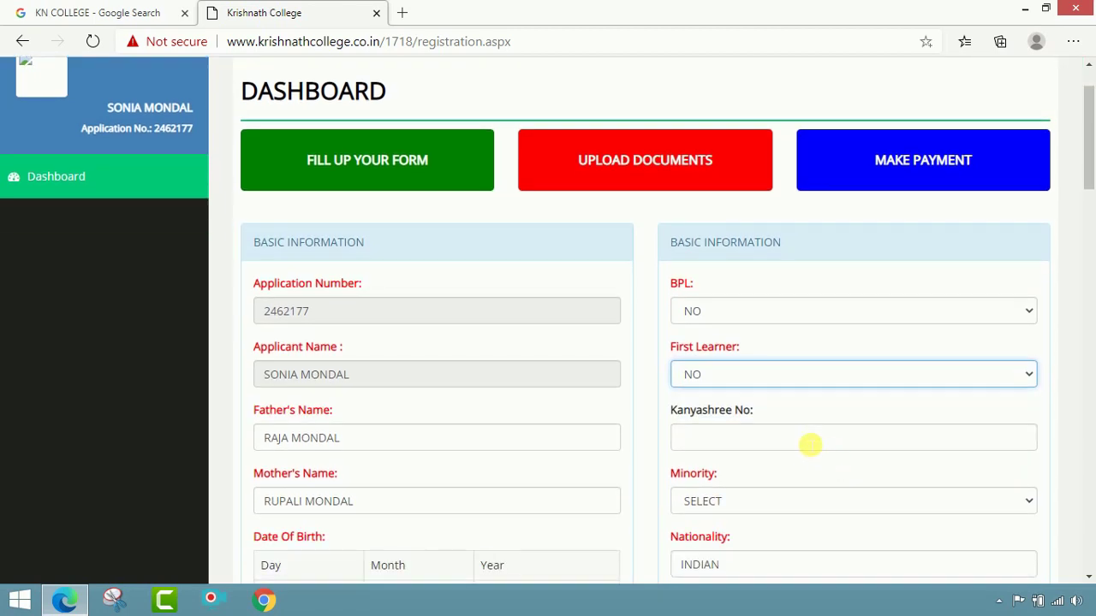
left_click(808, 442)
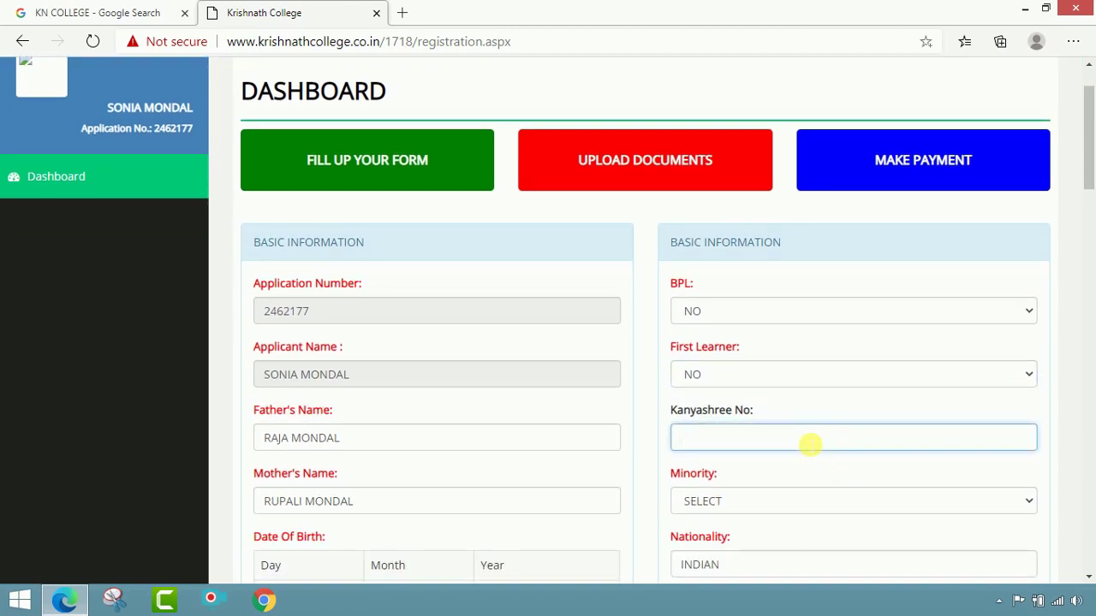
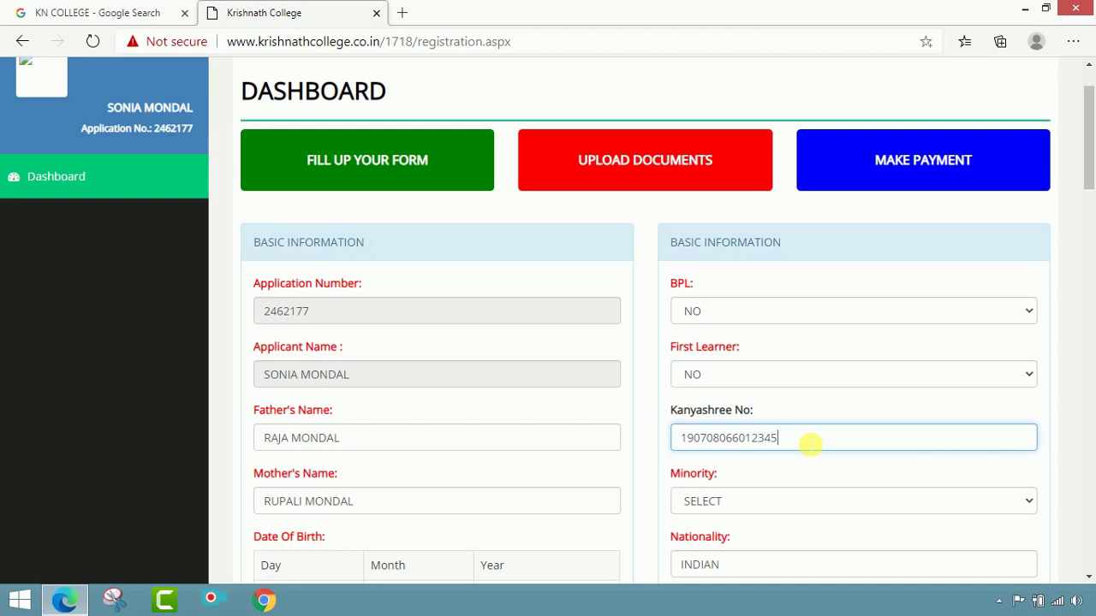
Step: Set Minority to NO
scroll(809, 444, "down", 2)
left_click(792, 347)
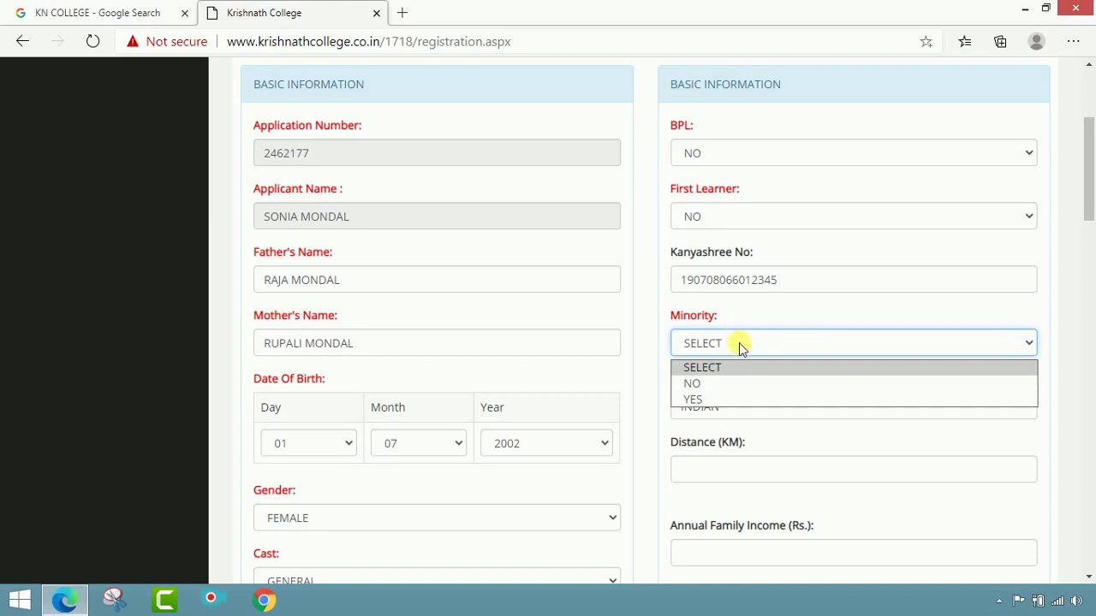
left_click(732, 387)
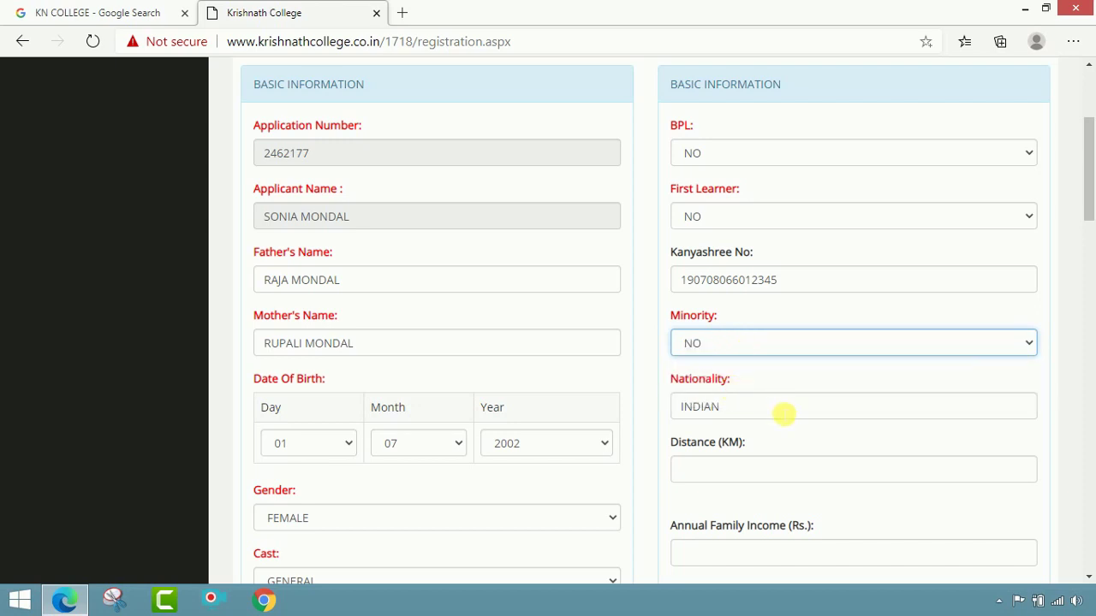
scroll(784, 415, "down", 1)
Step: Enter a distance of 03 km and an annual family income of 56000
left_click(789, 400)
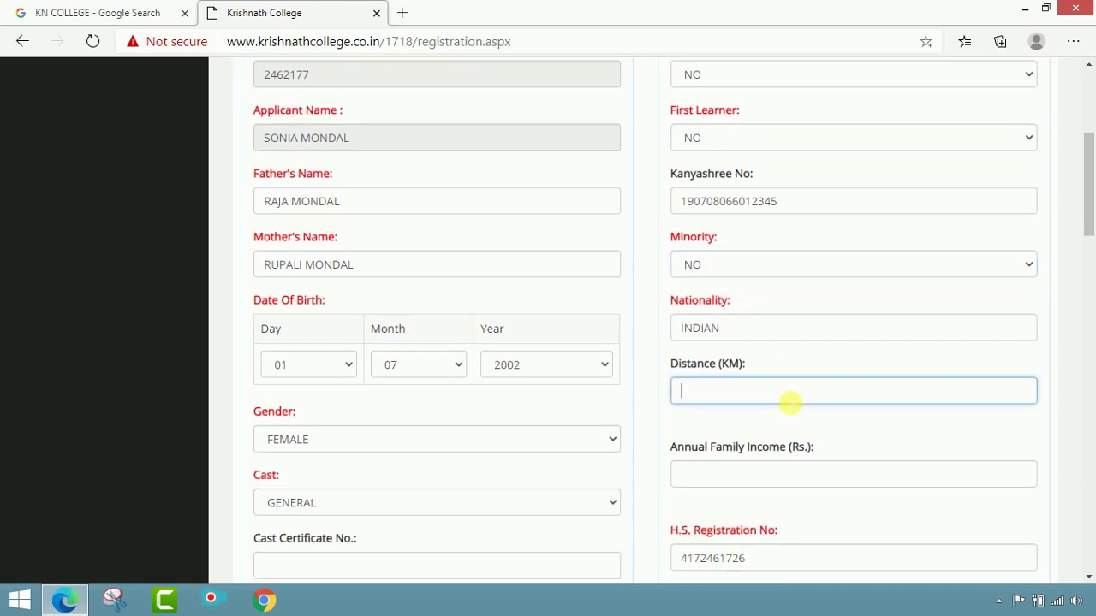
type("03")
left_click(792, 432)
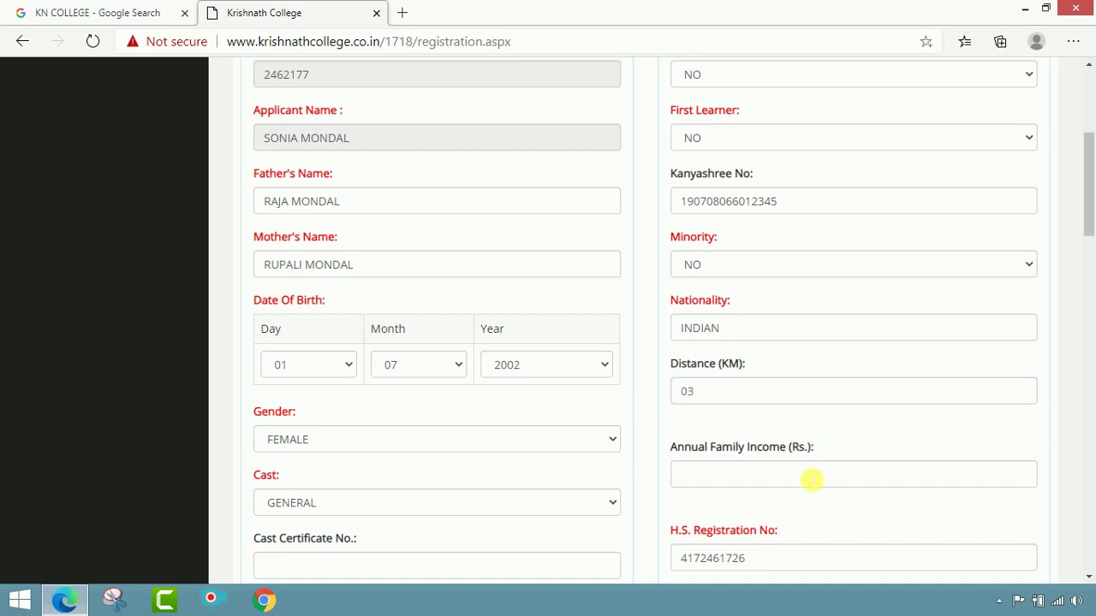
left_click(807, 485)
type("5")
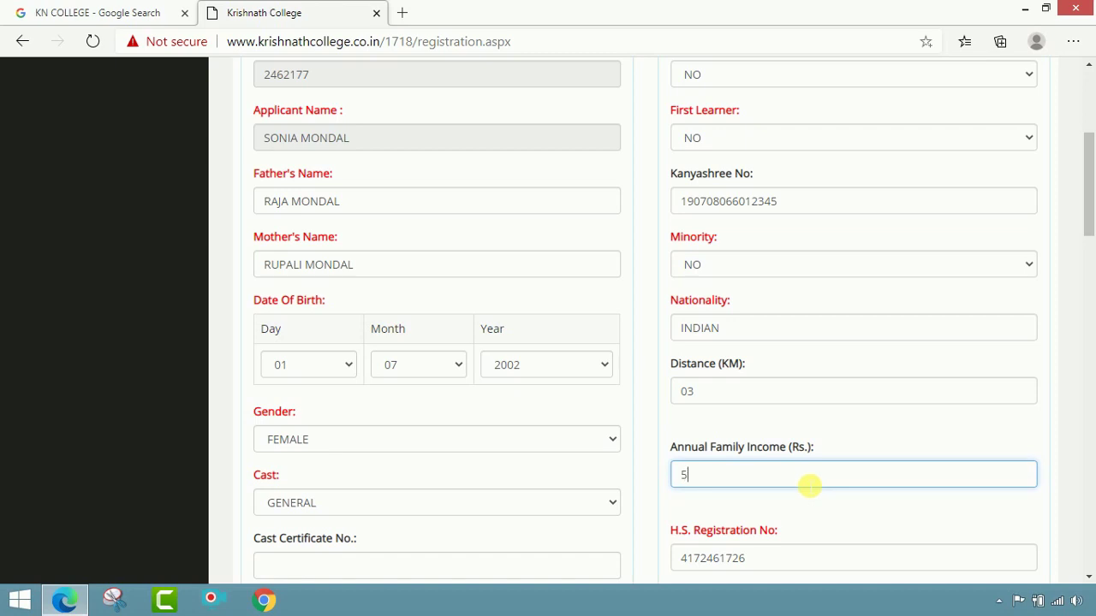
type("6000")
left_click(807, 497)
Step: Fill in the applicant's H.S. roll number
scroll(805, 484, "down", 1)
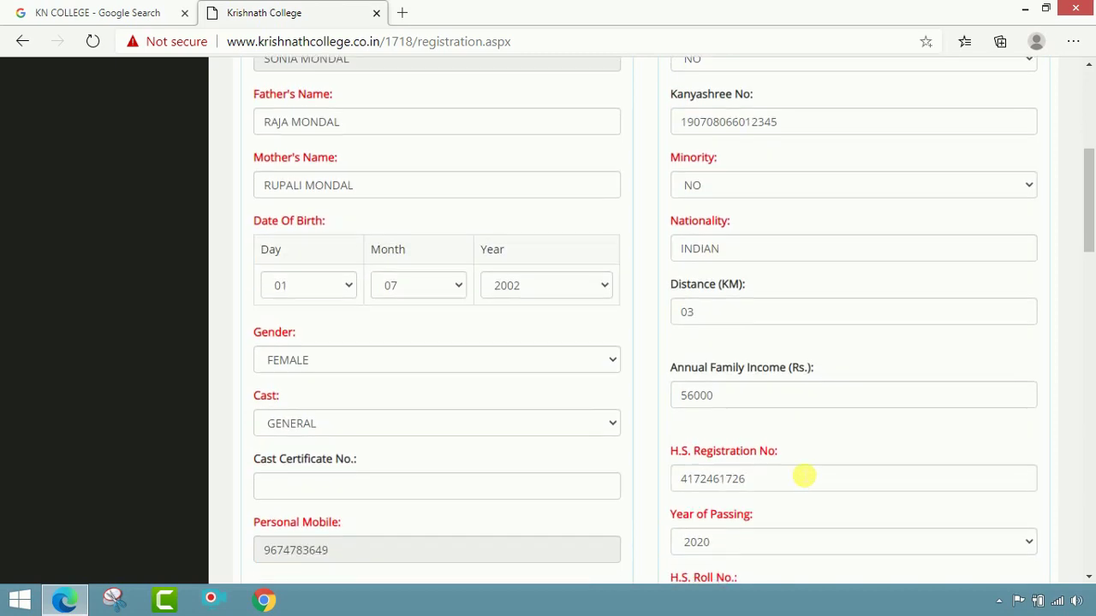
scroll(765, 346, "down", 2)
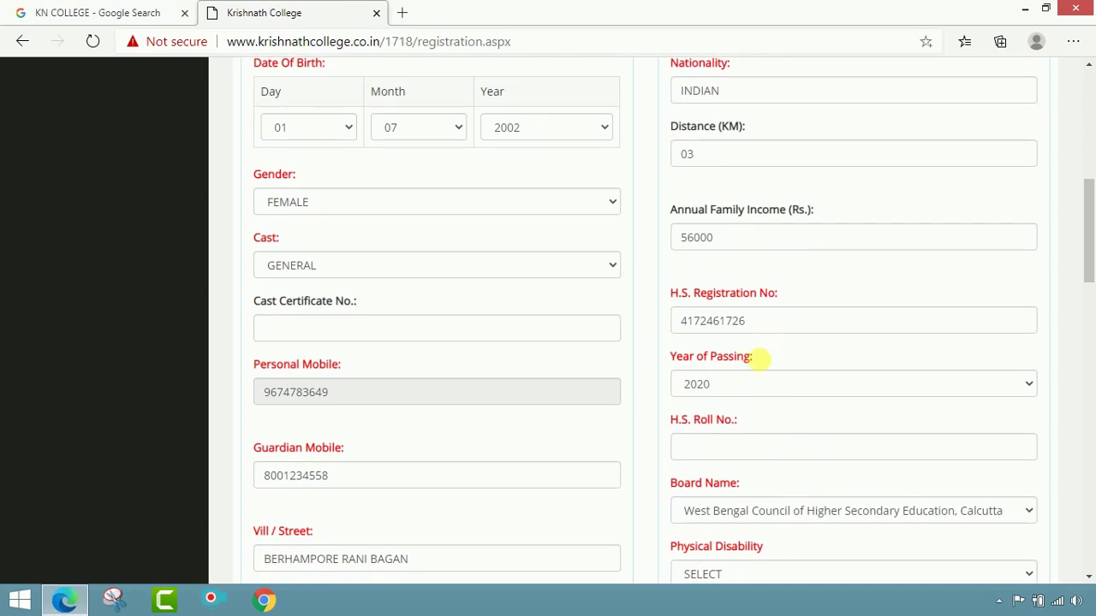
left_click(786, 453)
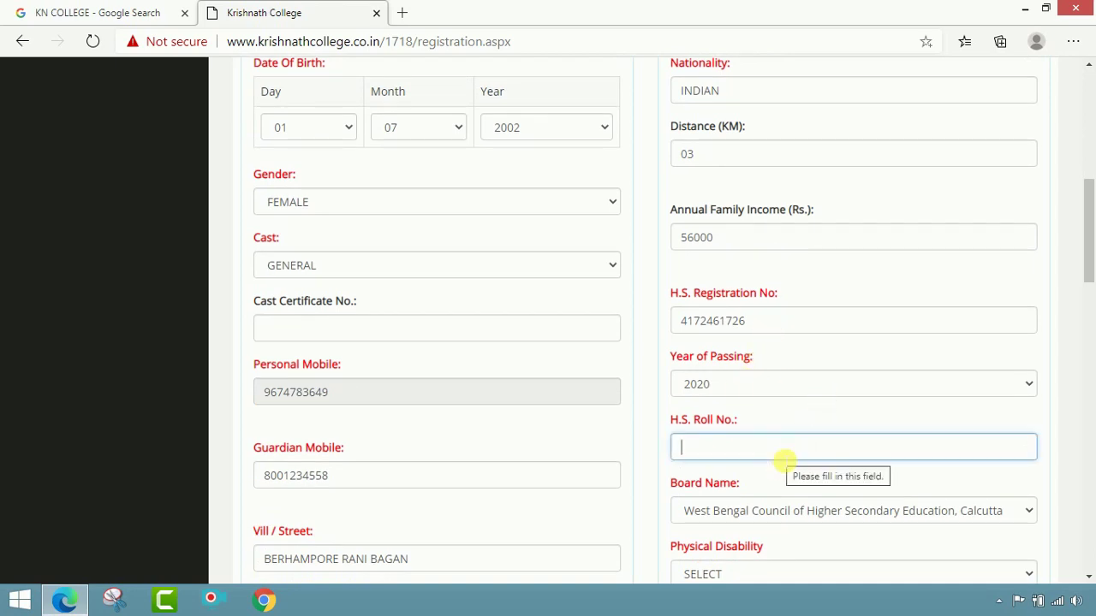
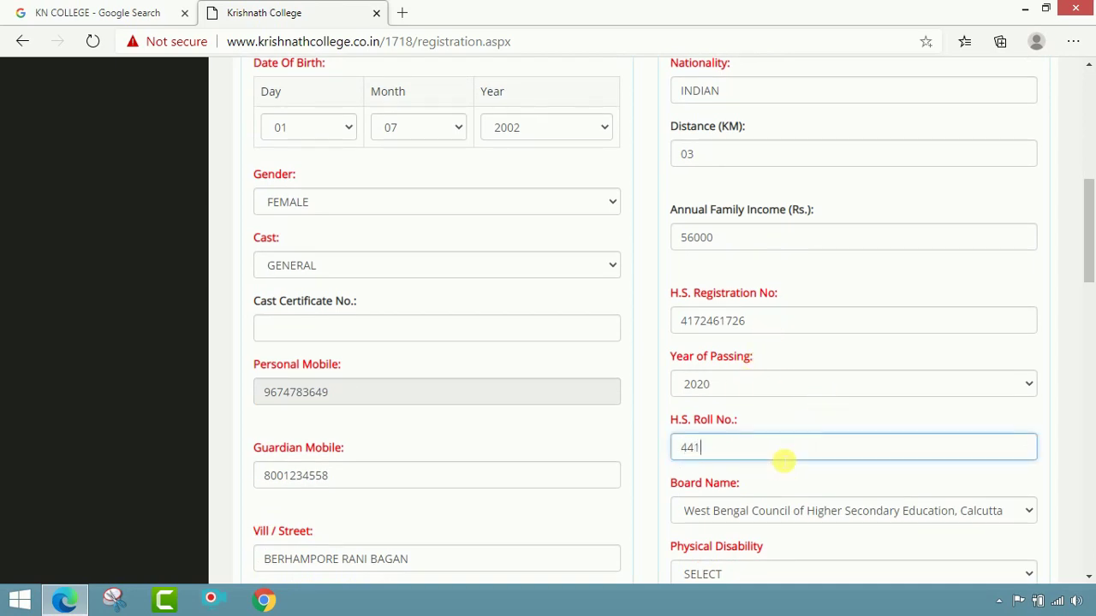
Step: Keep West Bengal Council of Higher Secondary Education as the board name
scroll(781, 459, "down", 1)
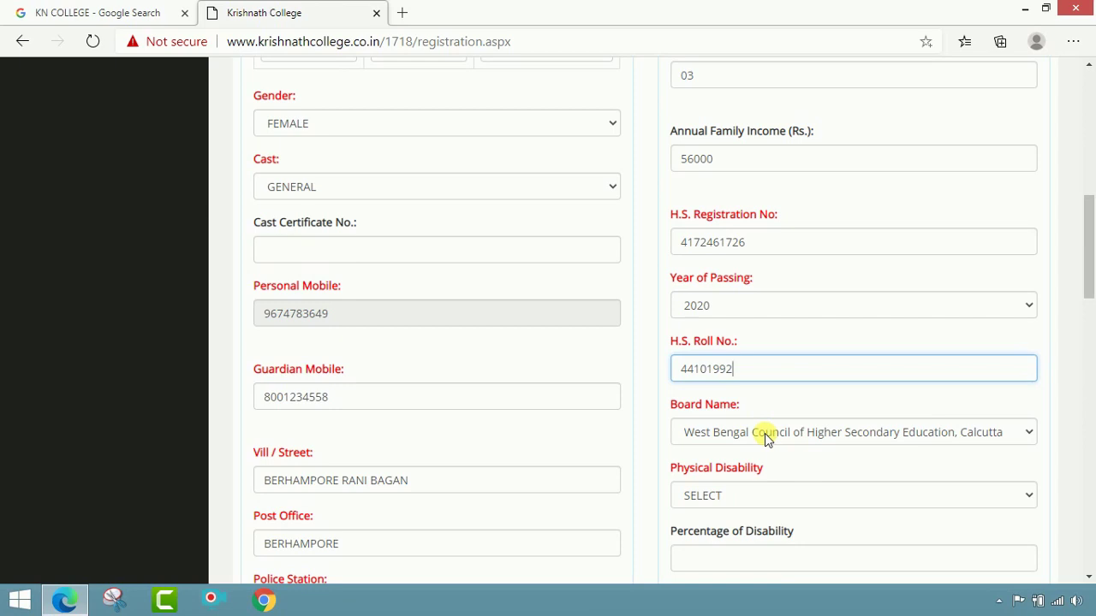
left_click(767, 439)
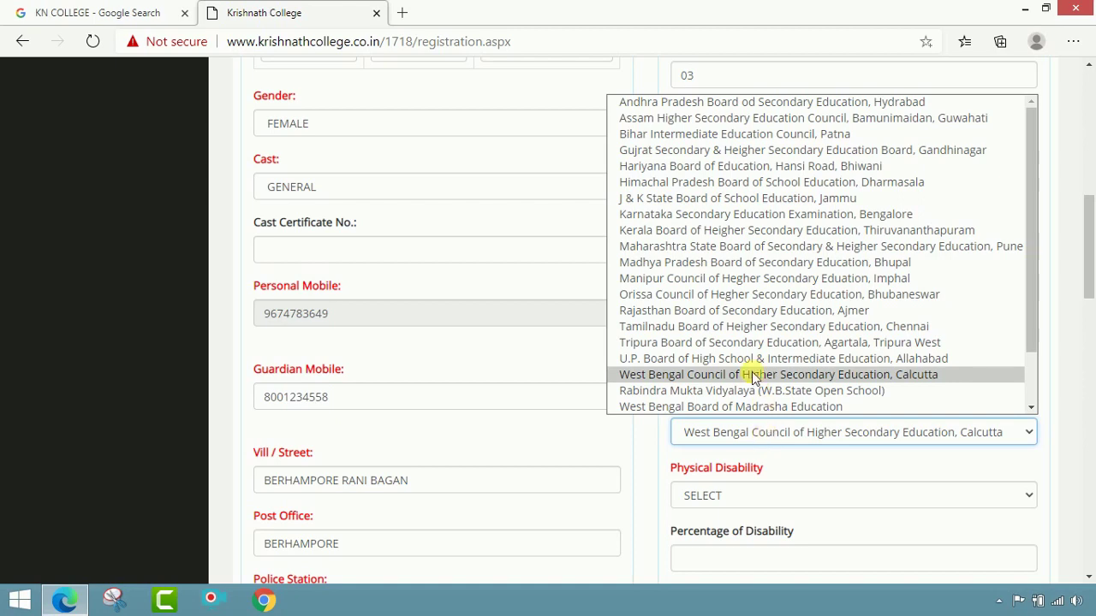
scroll(742, 257, "down", 2)
scroll(778, 363, "up", 2)
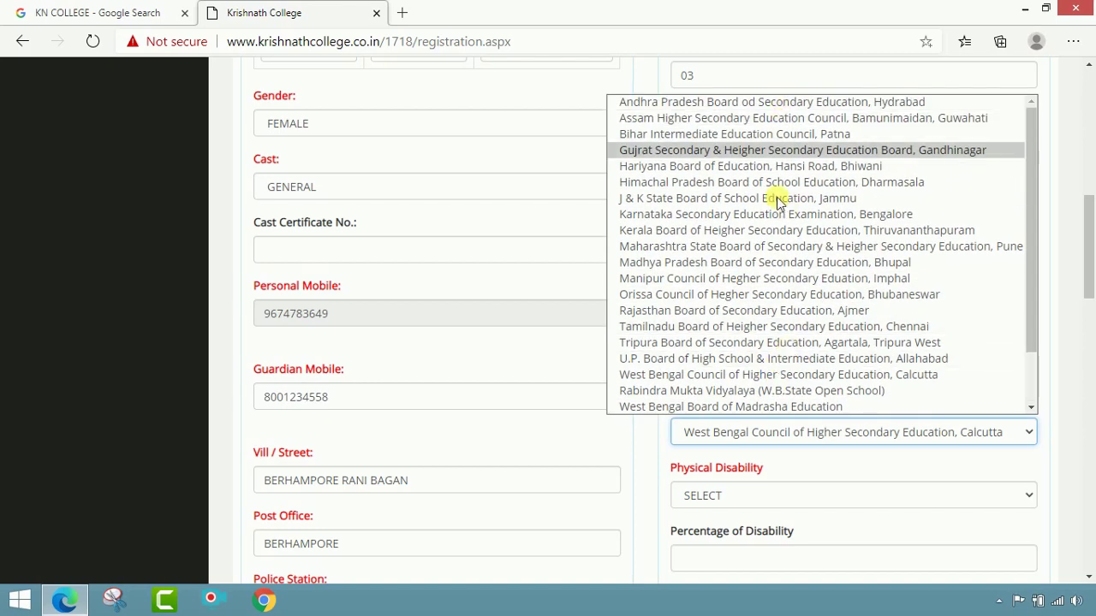
scroll(770, 188, "down", 2)
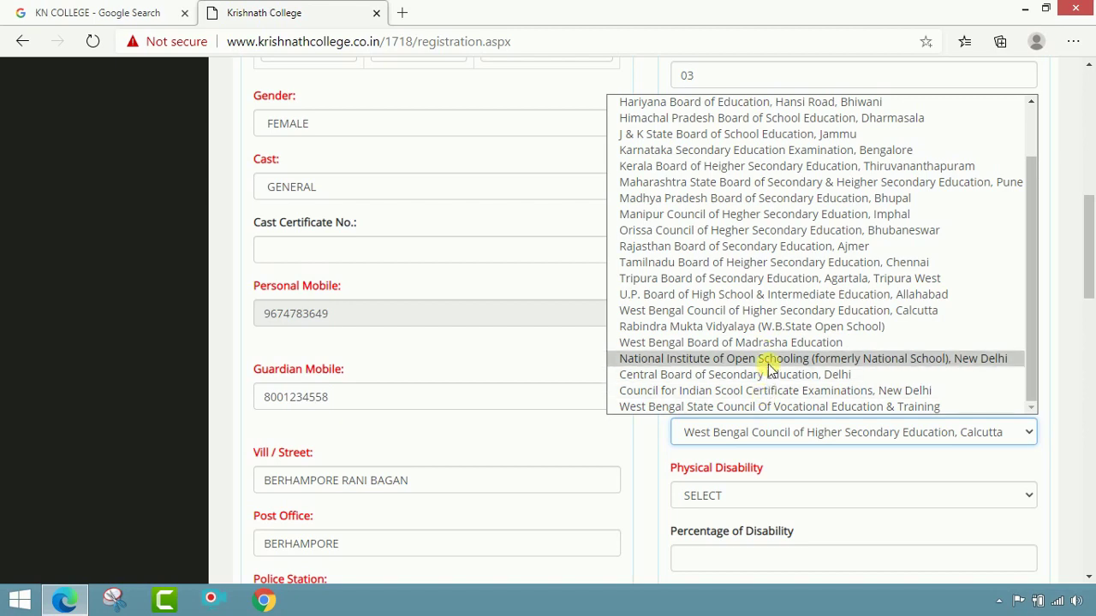
left_click(776, 313)
scroll(782, 317, "down", 2)
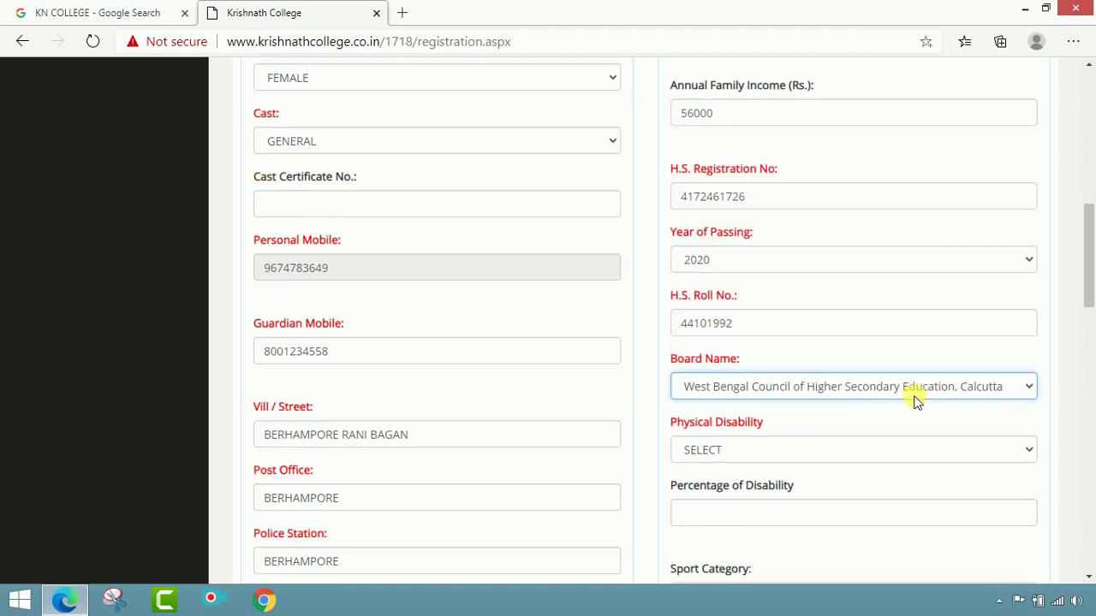
Step: Set Physical Disability and Sport Category both to NO
left_click(832, 338)
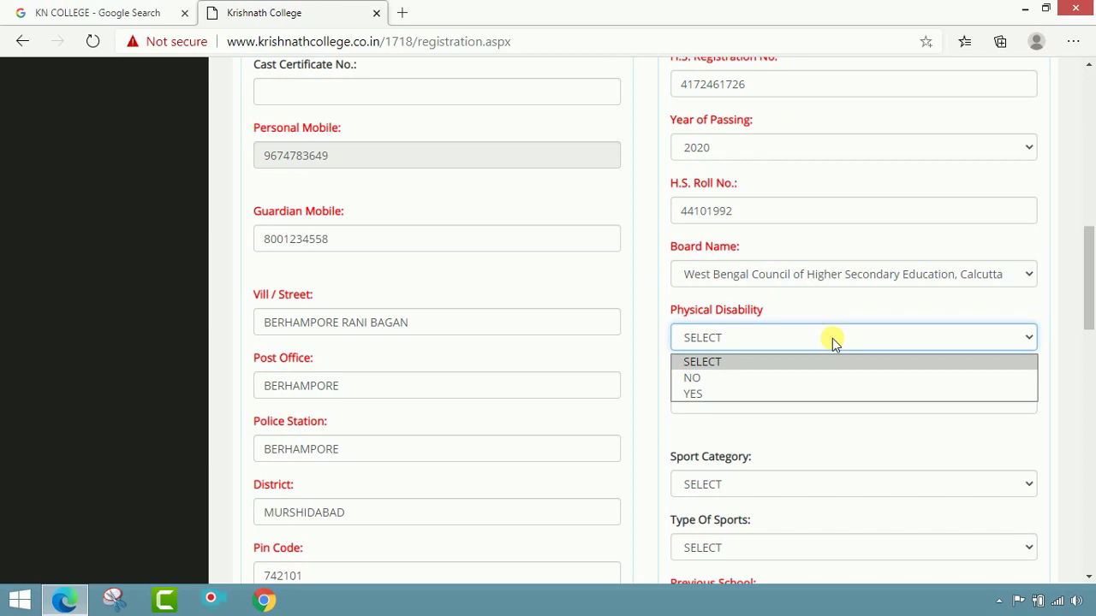
left_click(796, 387)
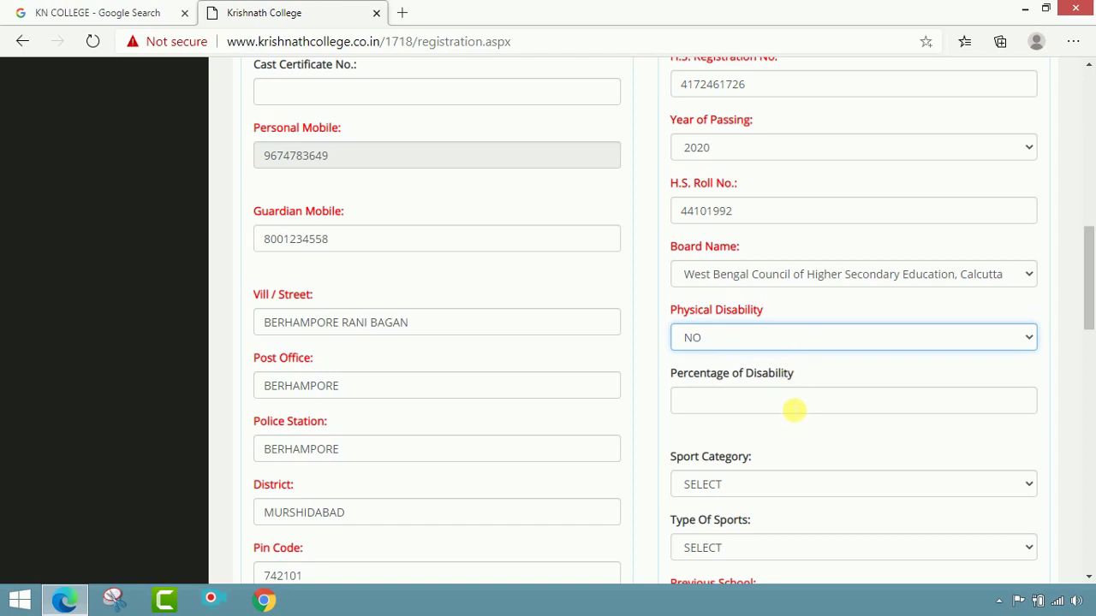
scroll(794, 415, "down", 1)
left_click(778, 409)
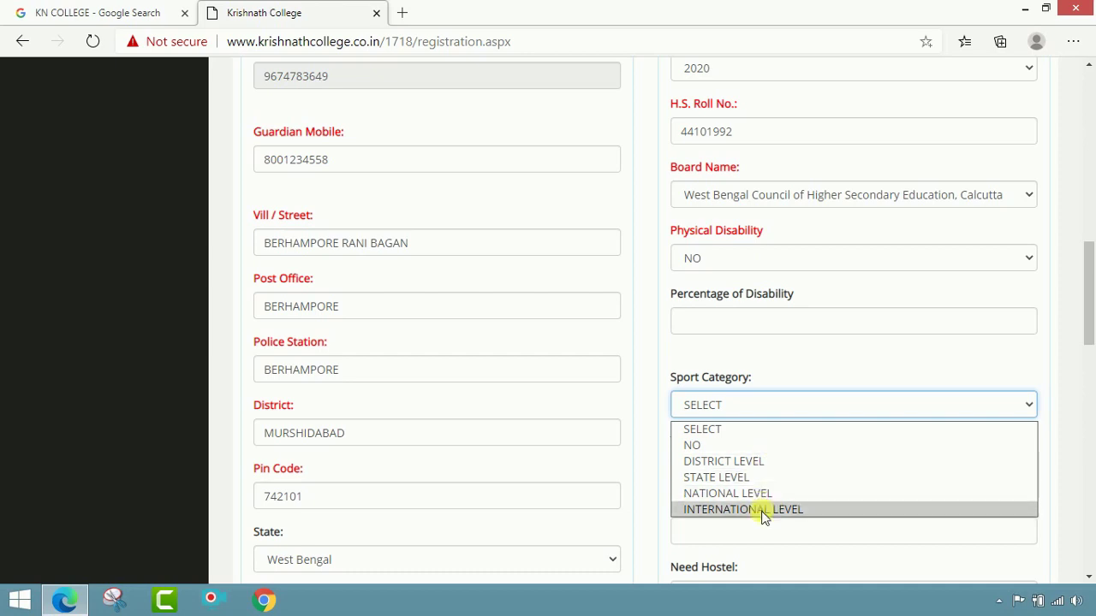
left_click(752, 444)
scroll(795, 454, "down", 1)
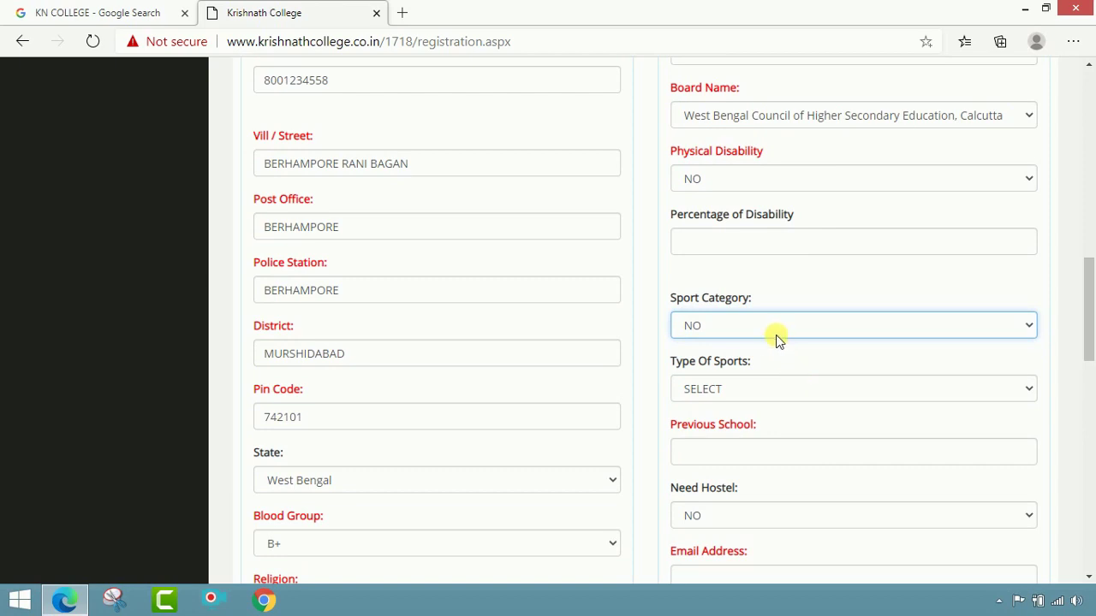
Step: Leave Type Of Sports unselected and enter MAHARANI HIGH SCHOOL as the previous school
left_click(766, 388)
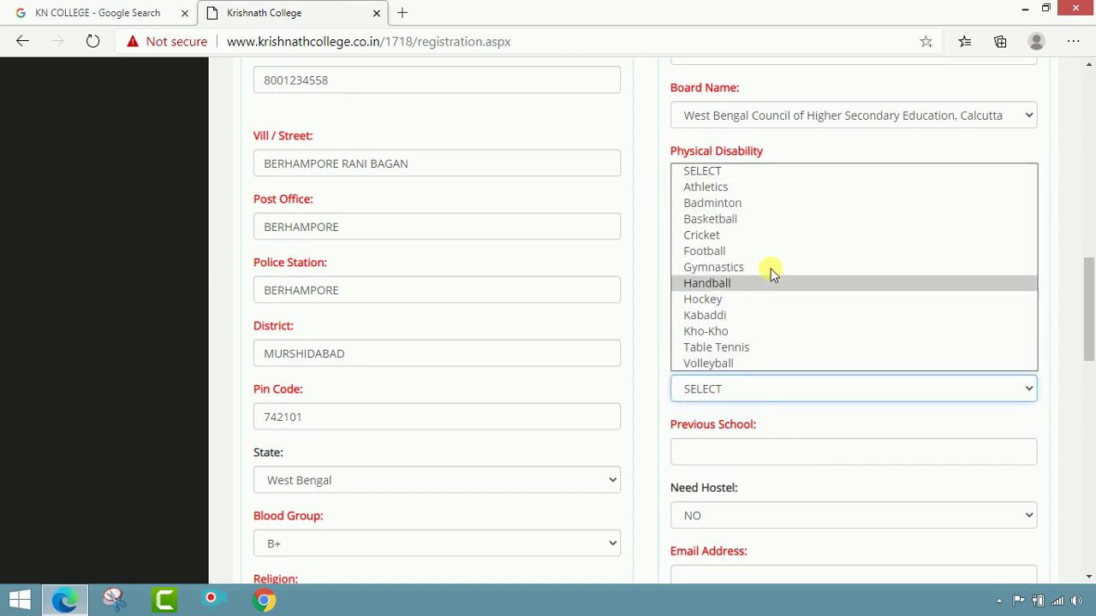
left_click(641, 387)
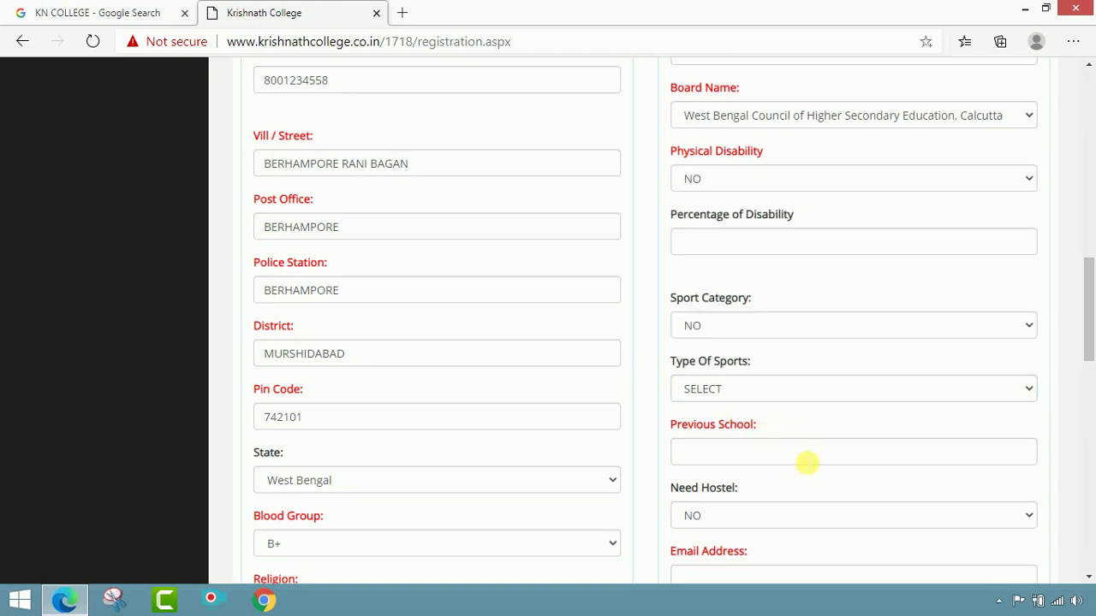
left_click(807, 463)
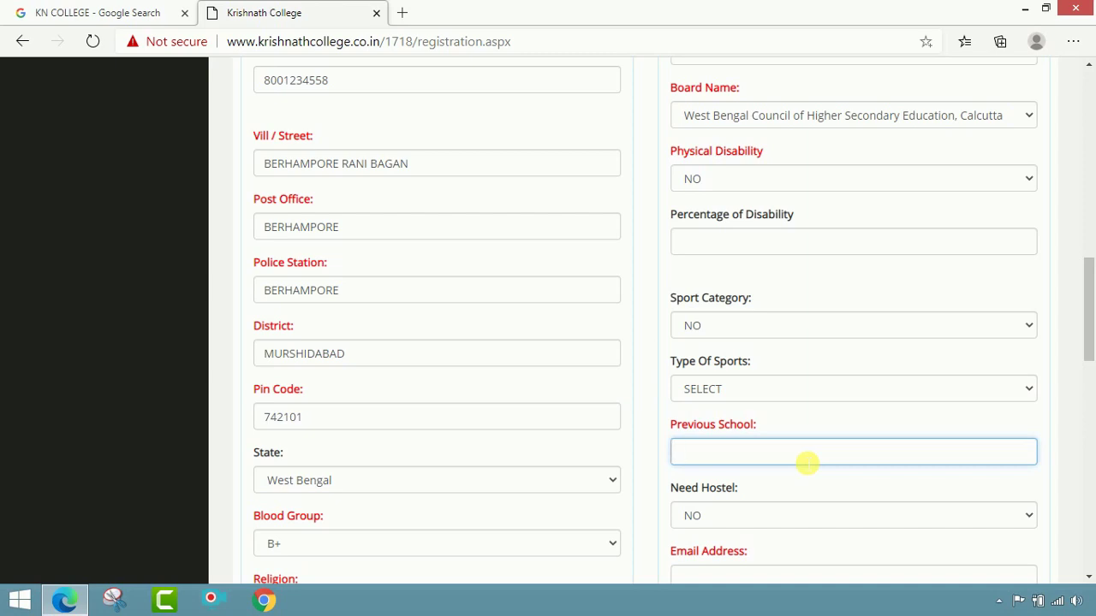
type("MAHARANI HIGH SC")
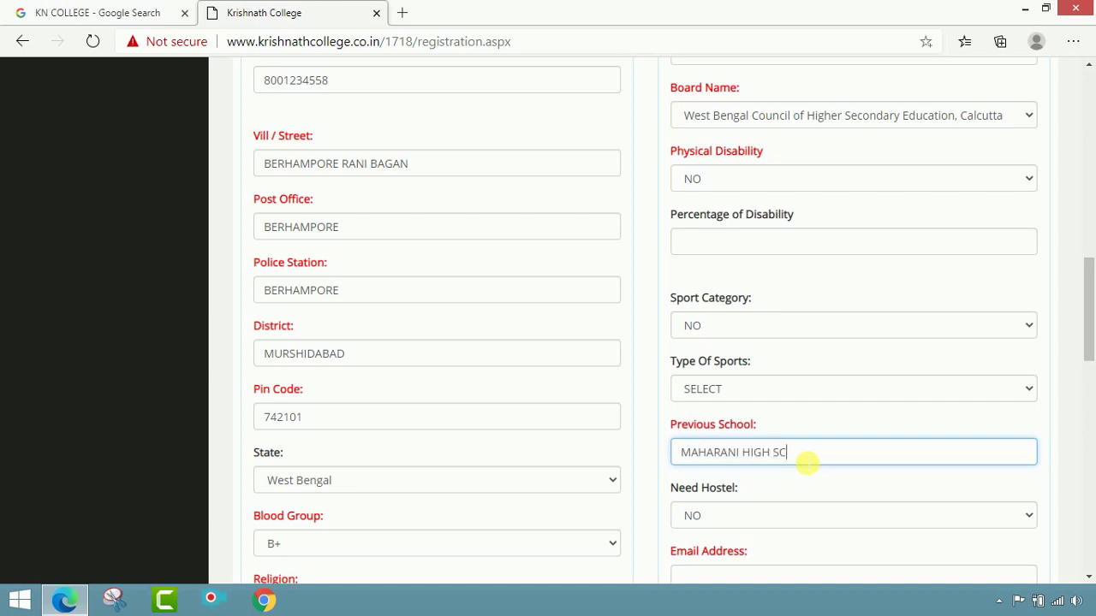
type("HOOL")
scroll(807, 462, "down", 1)
Step: Keep Need Hostel set to NO
left_click(802, 432)
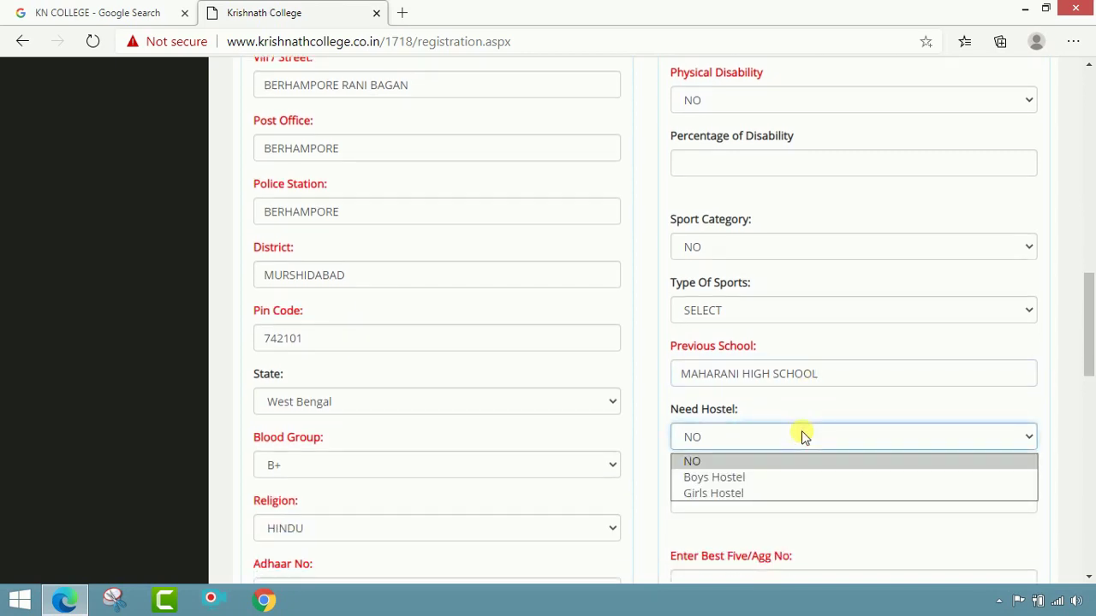
left_click(725, 459)
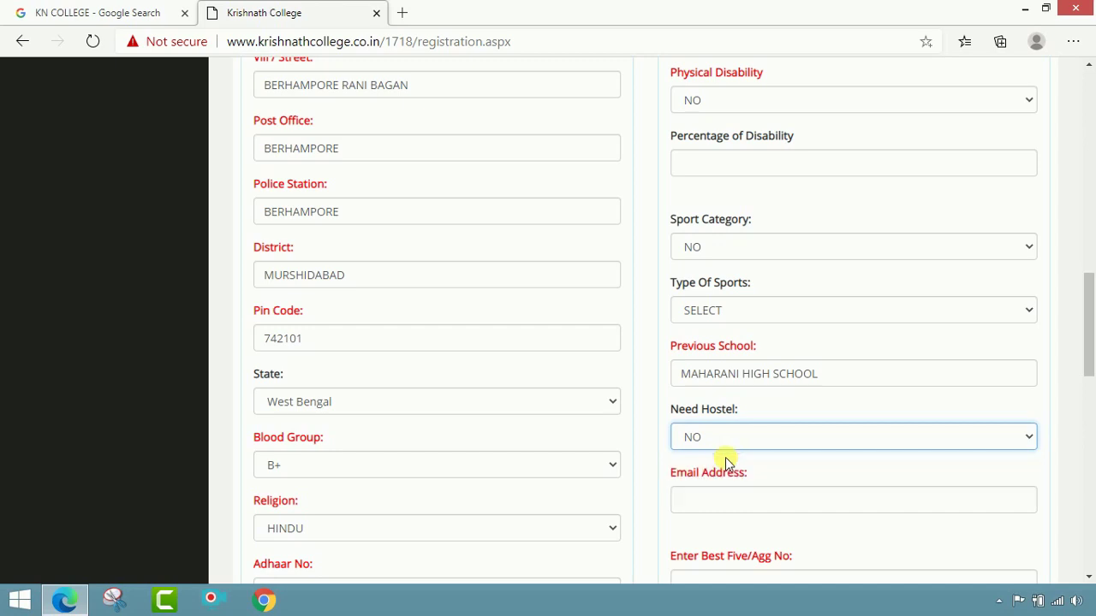
scroll(786, 463, "down", 1)
Step: Enter the applicant's e-mail address, correcting a typo along the way
left_click(783, 432)
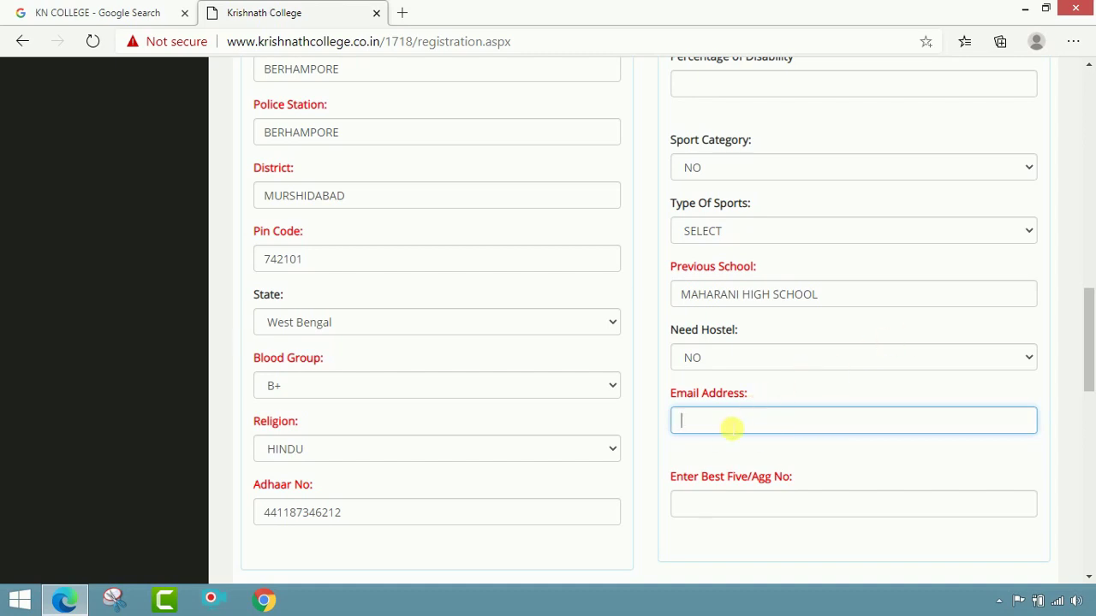
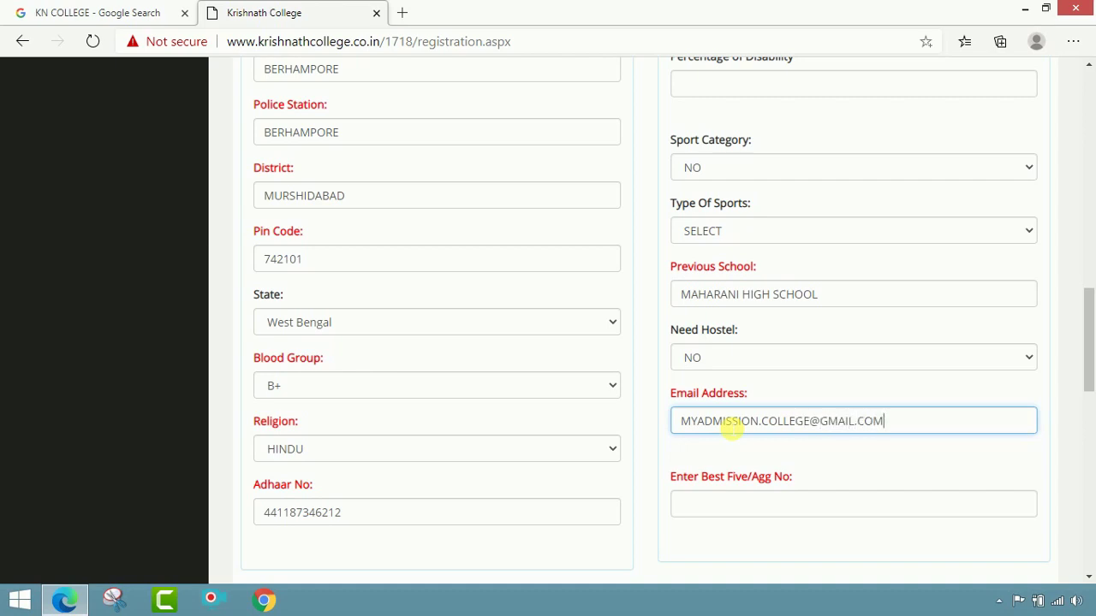
left_click(802, 451)
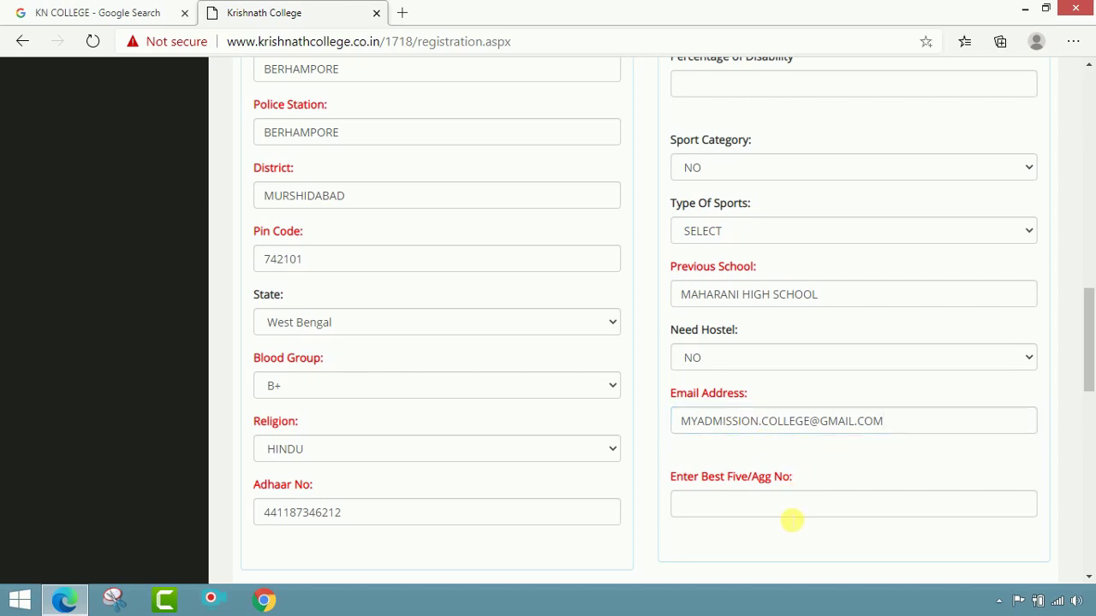
Step: Enter 473 as the Best Five/Agg No
scroll(779, 466, "down", 1)
left_click(769, 437)
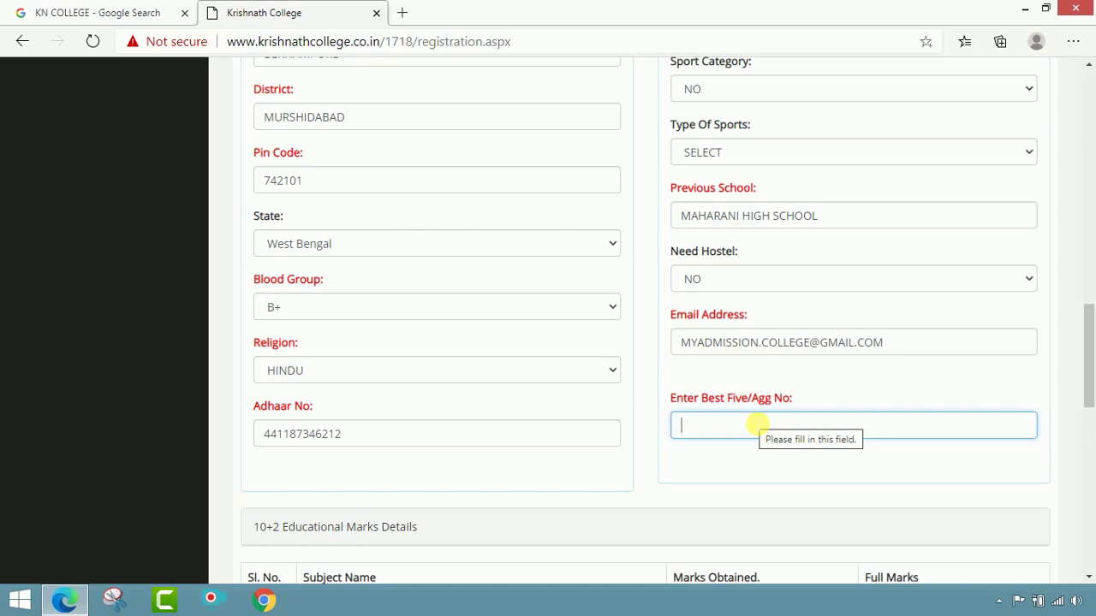
type("473")
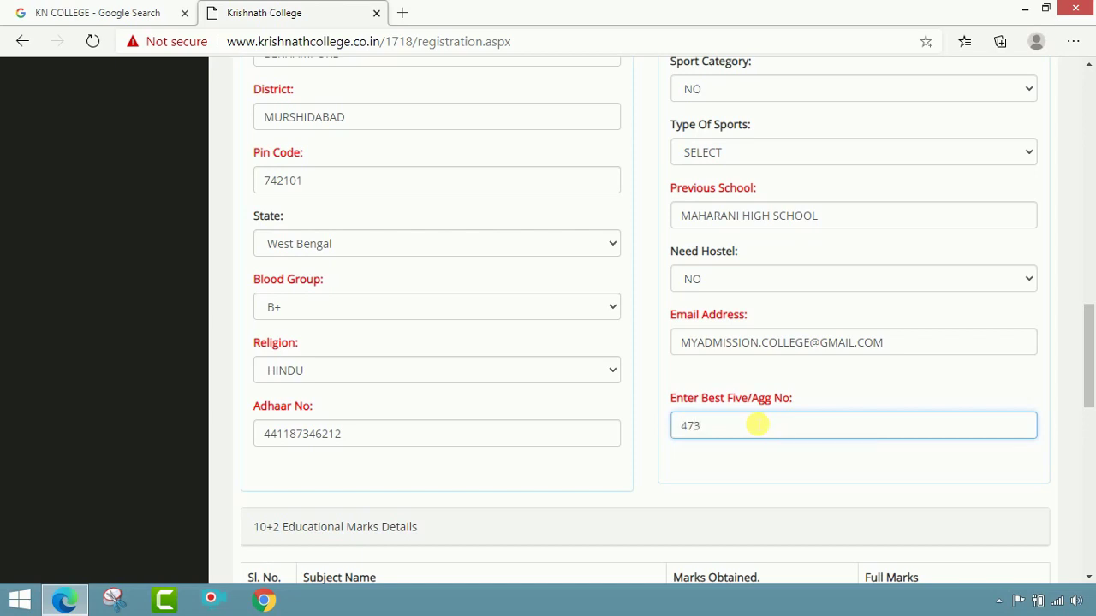
left_click(757, 456)
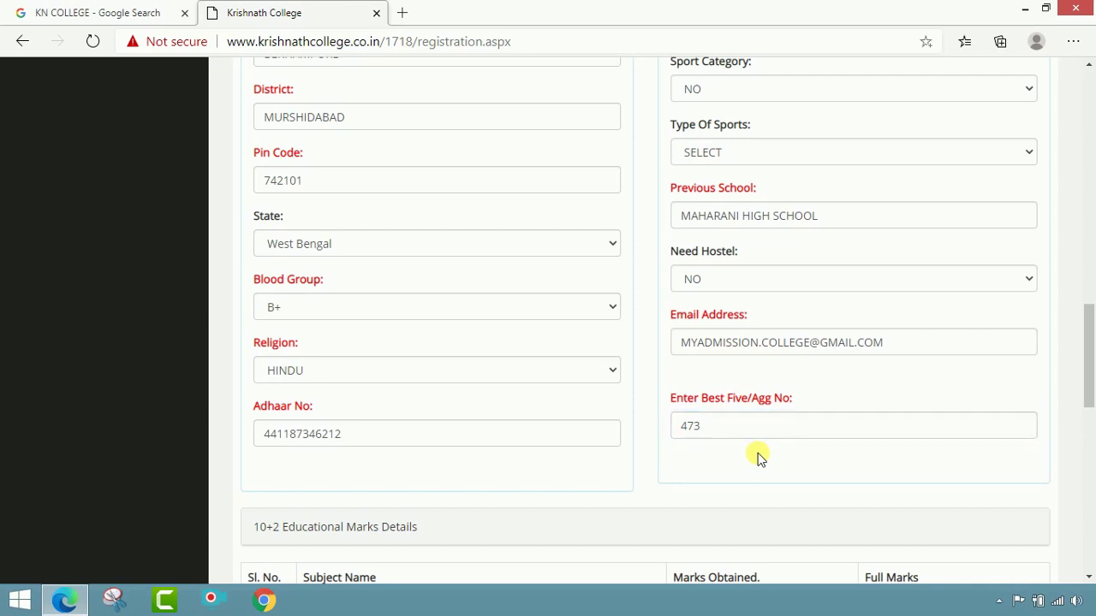
scroll(765, 448, "down", 2)
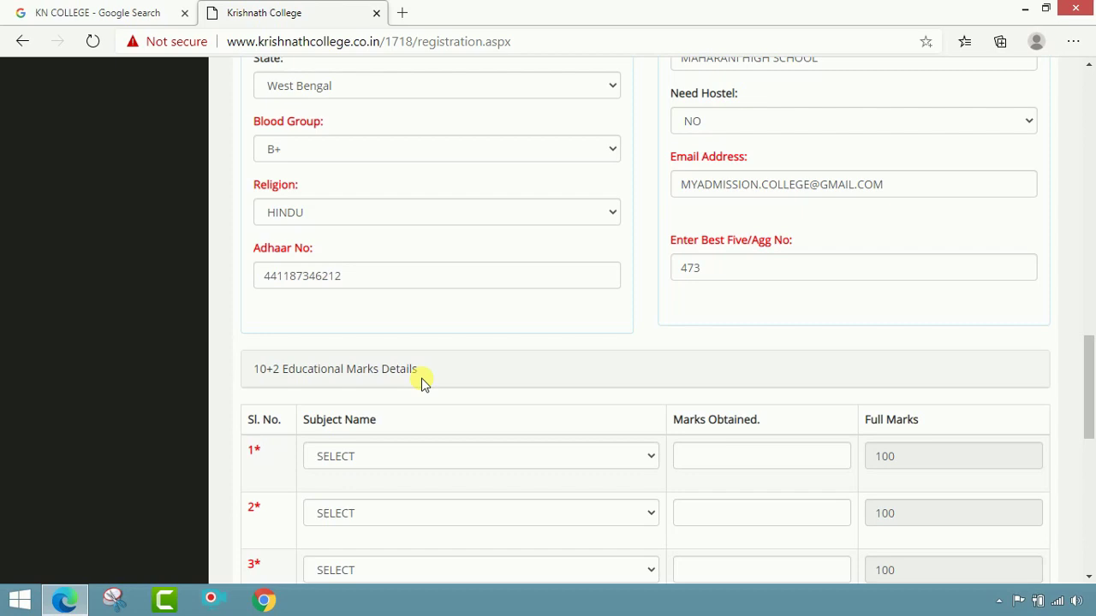
Step: Set the first 10+2 subject to BENGALI with 91 marks
scroll(421, 381, "down", 1)
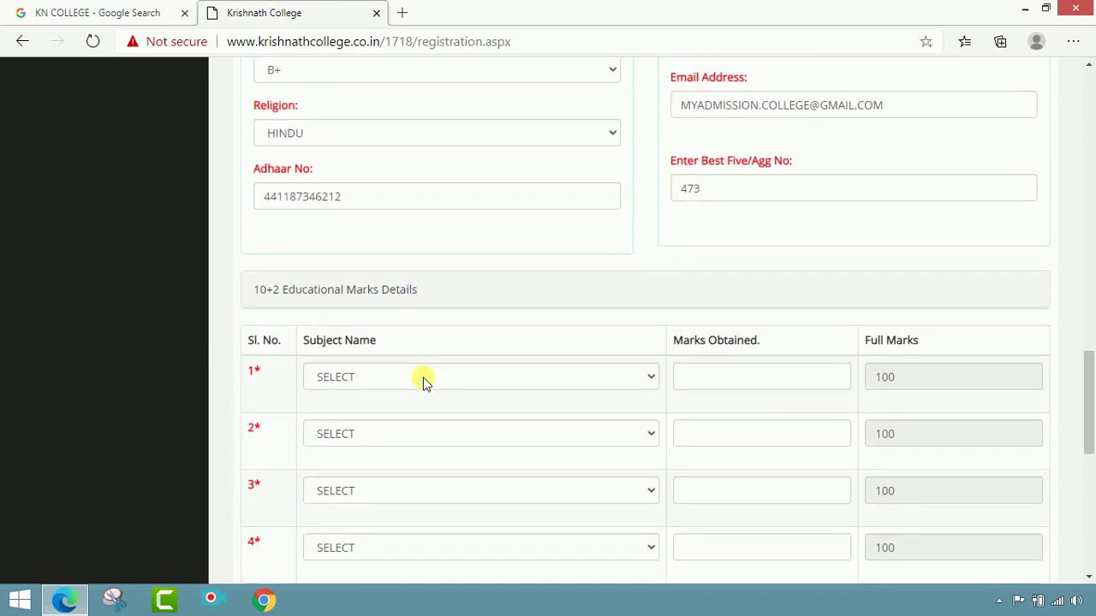
scroll(437, 376, "down", 2)
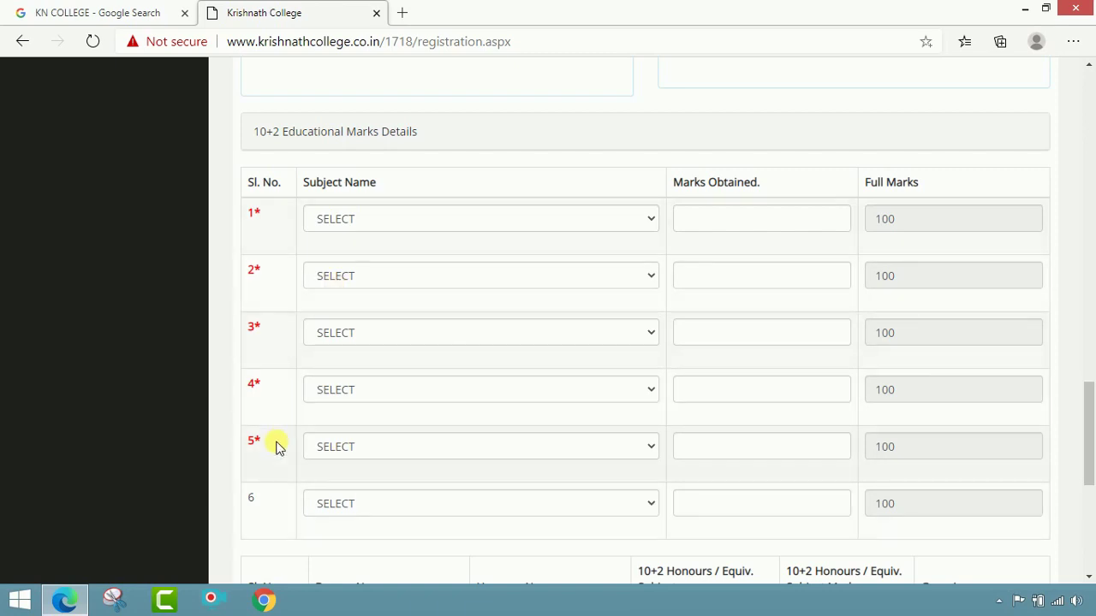
scroll(548, 351, "up", 1)
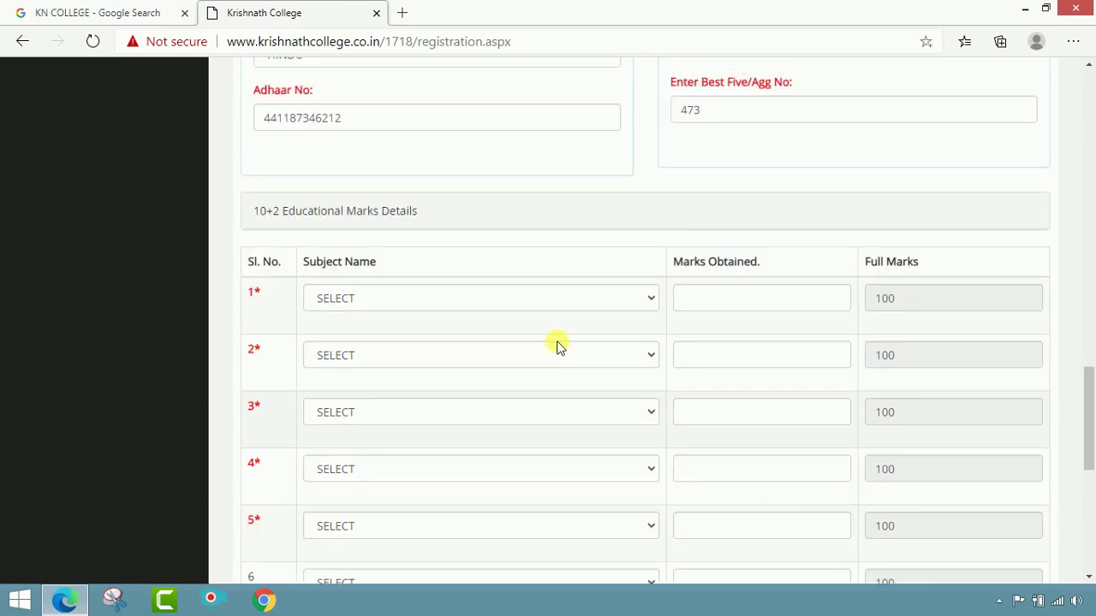
left_click(644, 300)
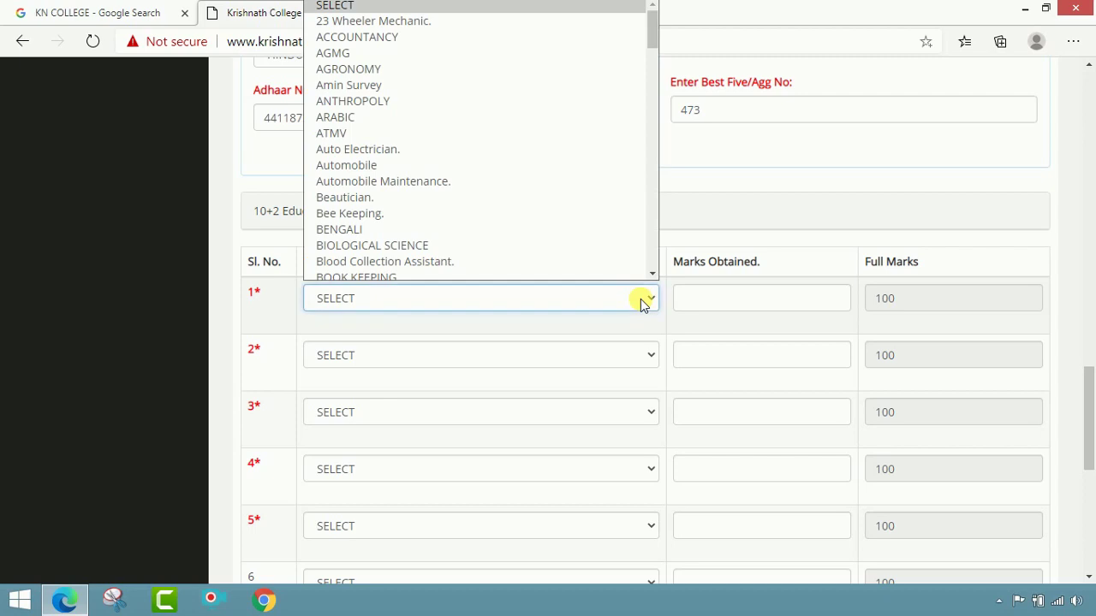
scroll(640, 299, "up", 2)
left_click(612, 454)
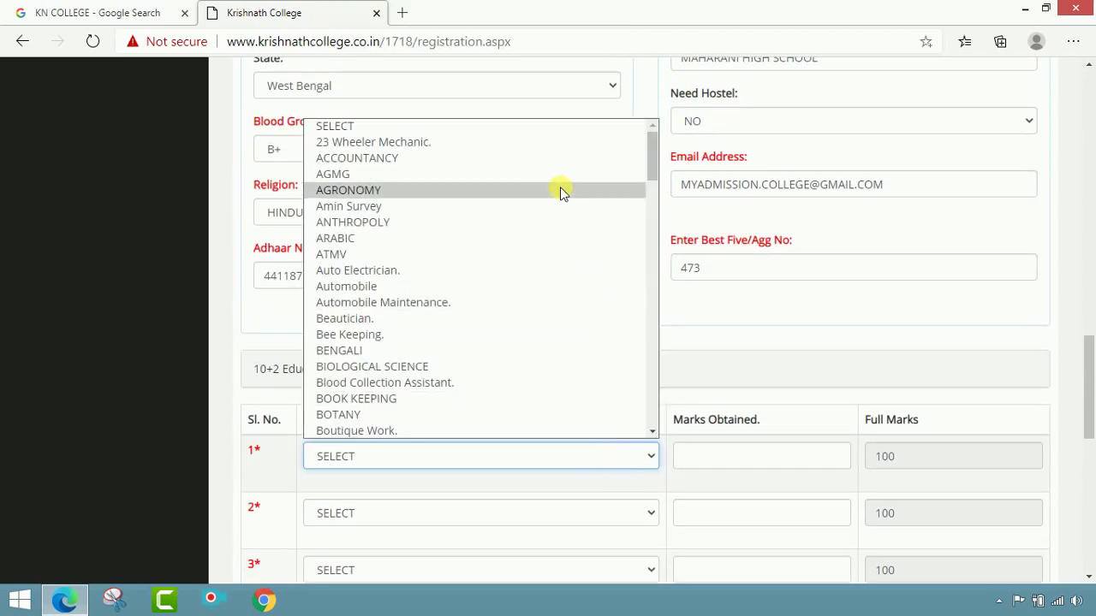
left_click(516, 350)
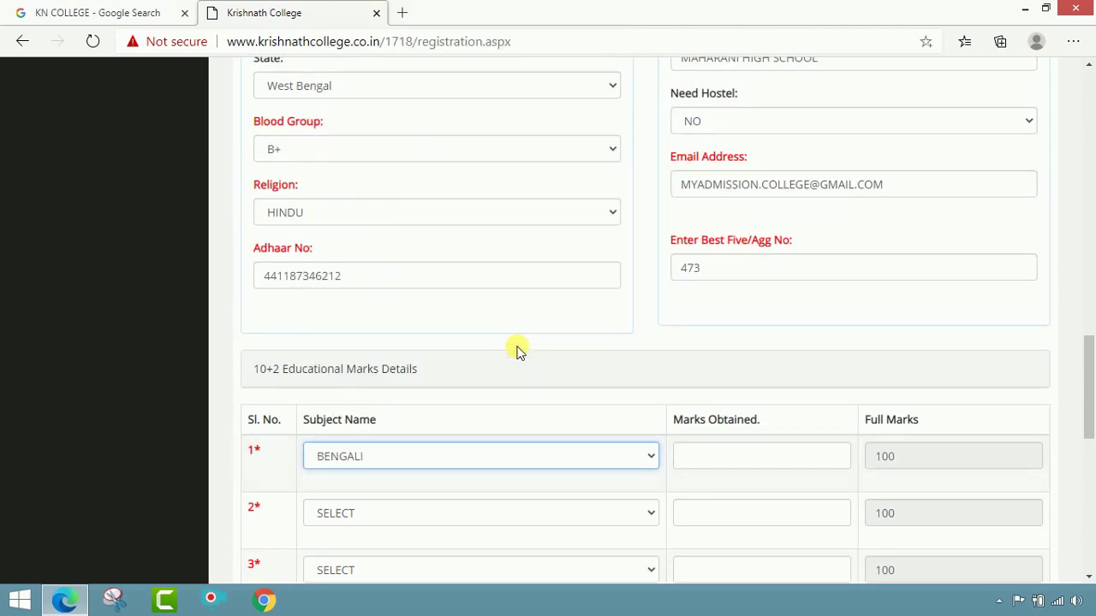
left_click(715, 467)
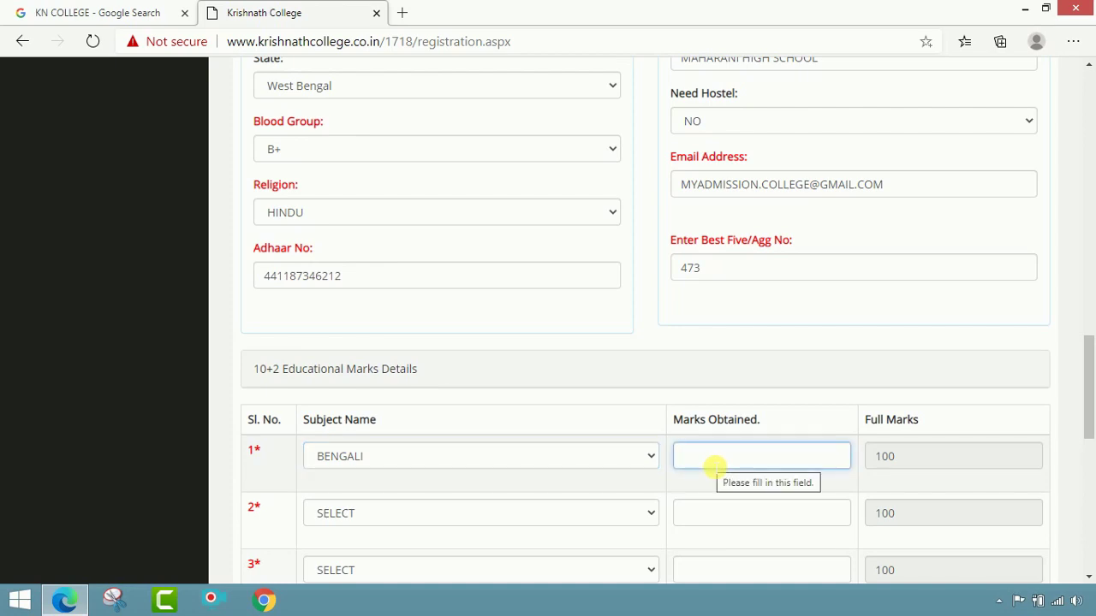
type("9")
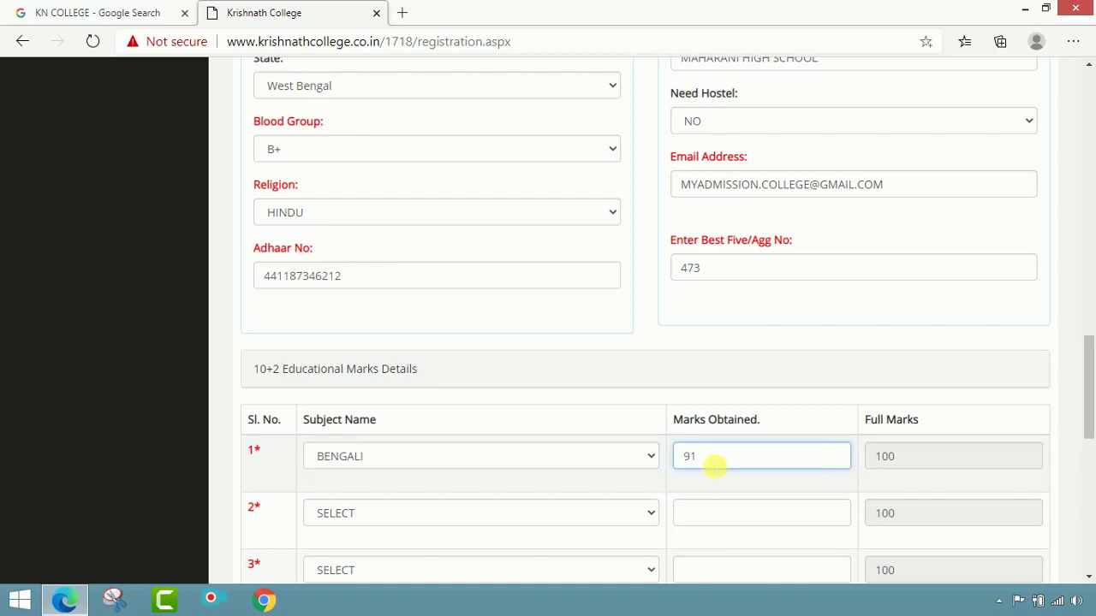
type("1")
key("Tab")
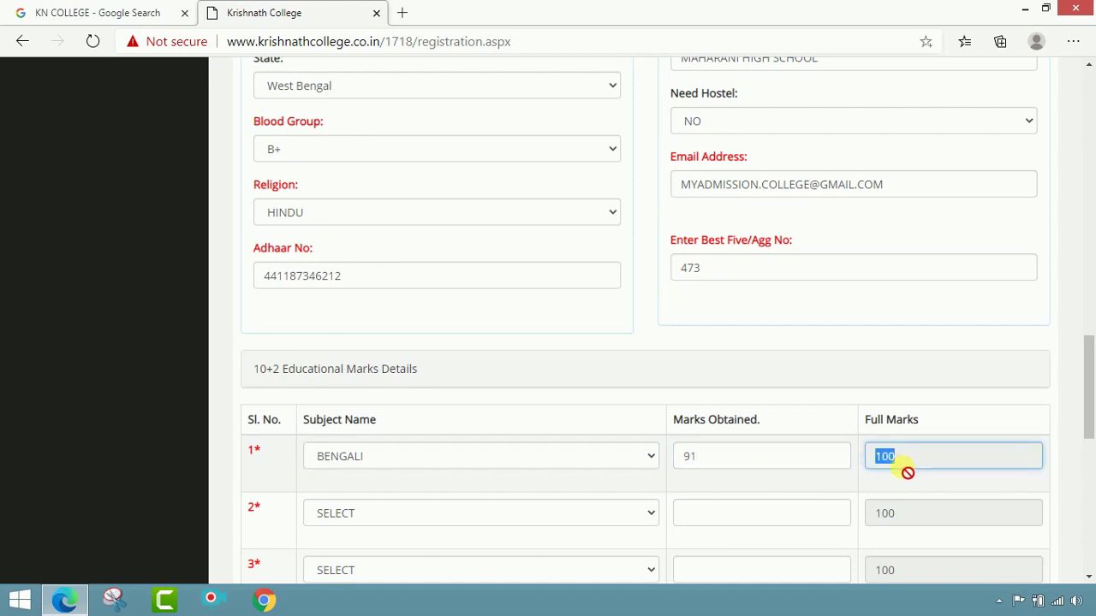
Step: Set the second subject to ENGLISH with 94 marks
key("Tab")
scroll(792, 480, "down", 1)
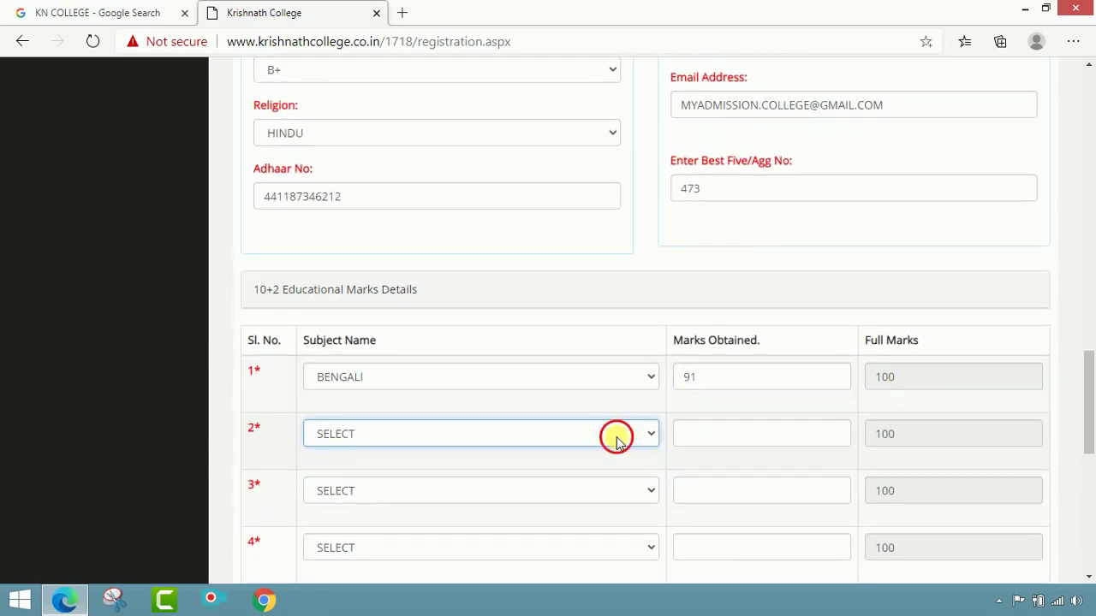
left_click(616, 436)
scroll(524, 373, "down", 4)
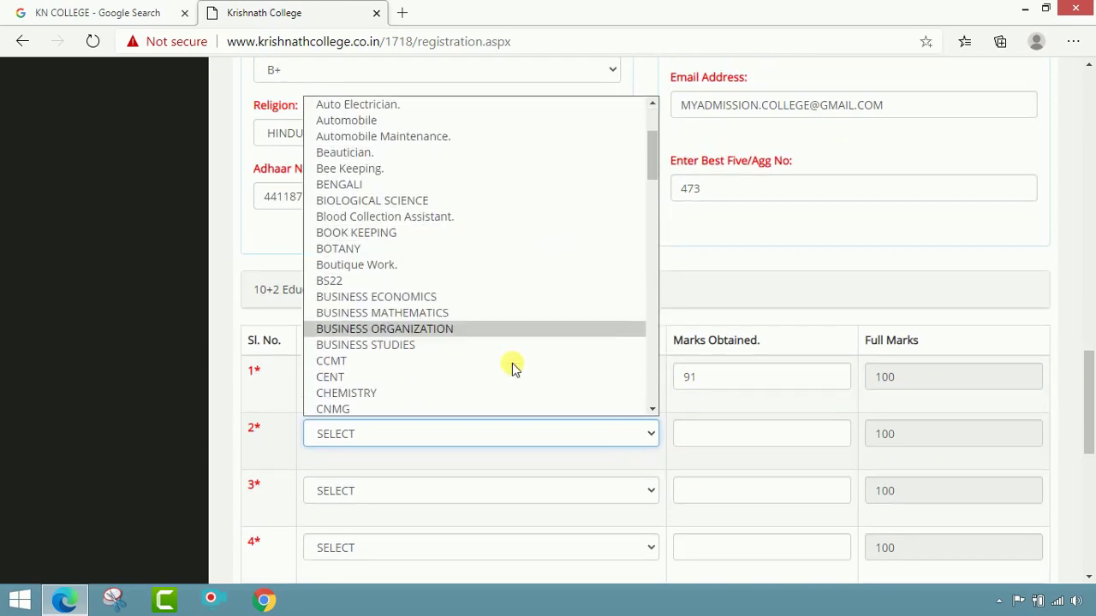
scroll(514, 366, "down", 4)
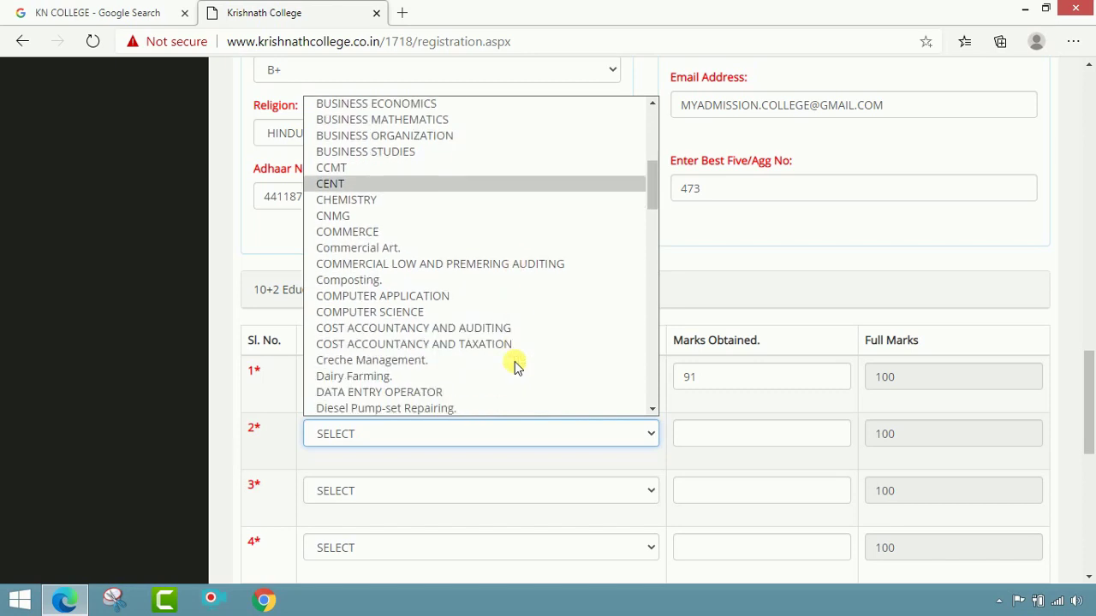
scroll(510, 361, "down", 1)
scroll(496, 362, "down", 1)
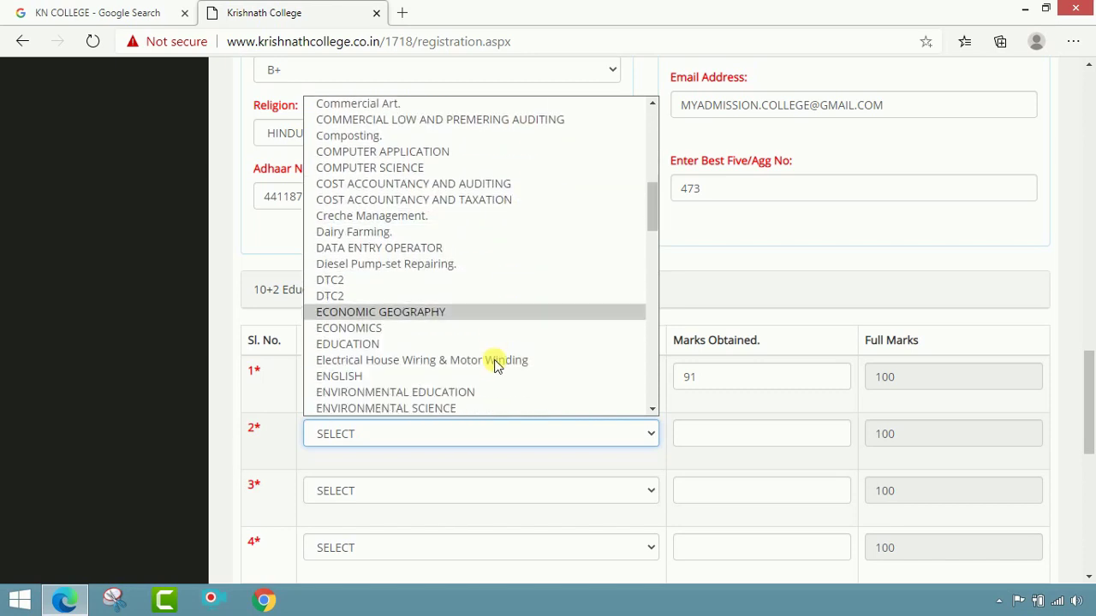
left_click(421, 377)
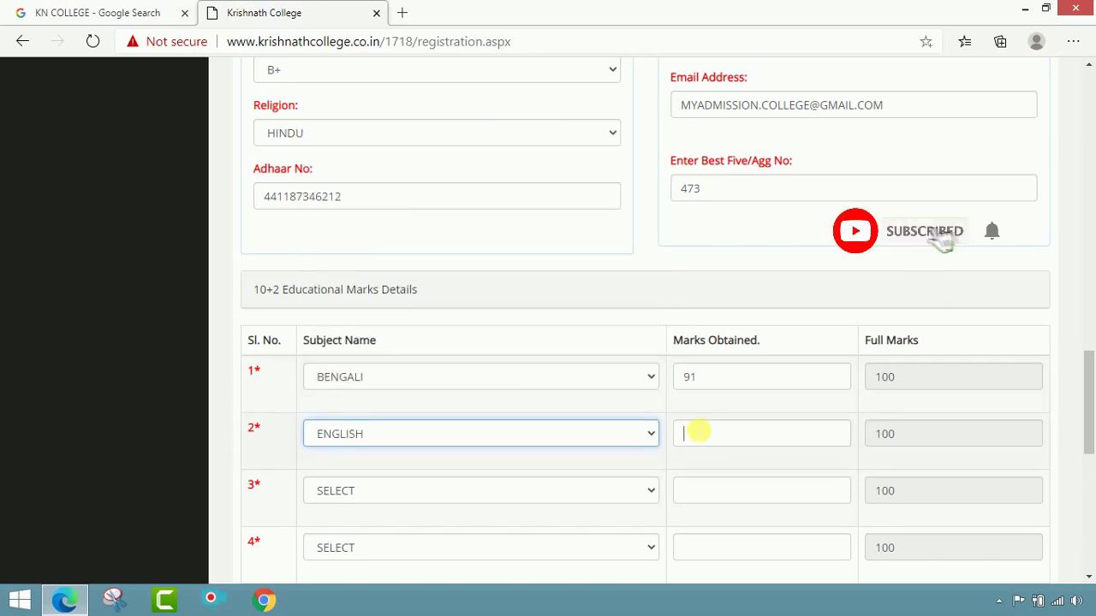
left_click(699, 433)
type("94")
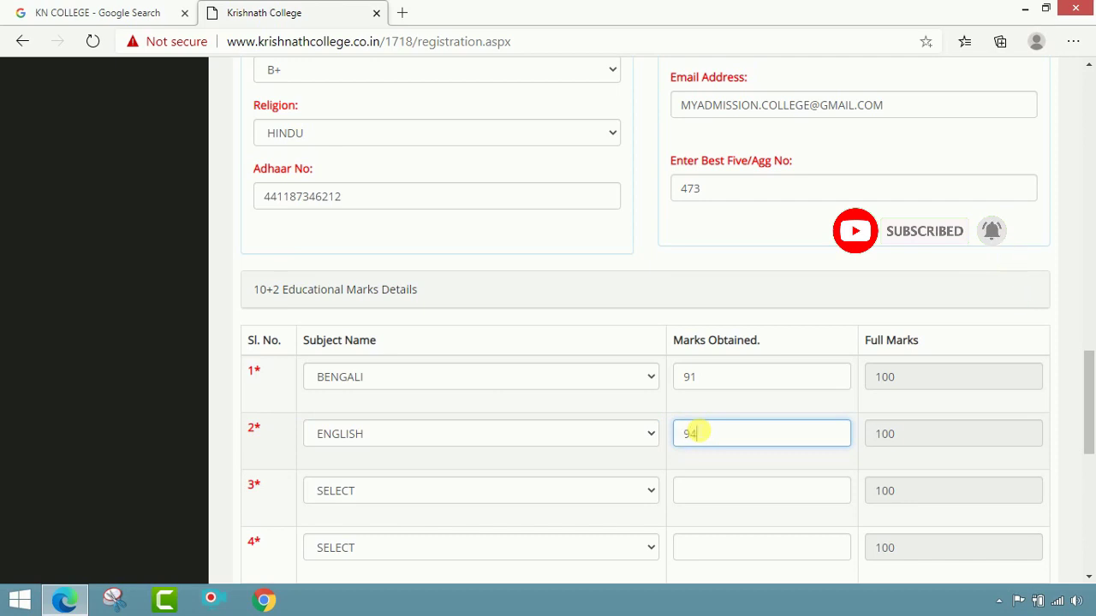
key("Tab")
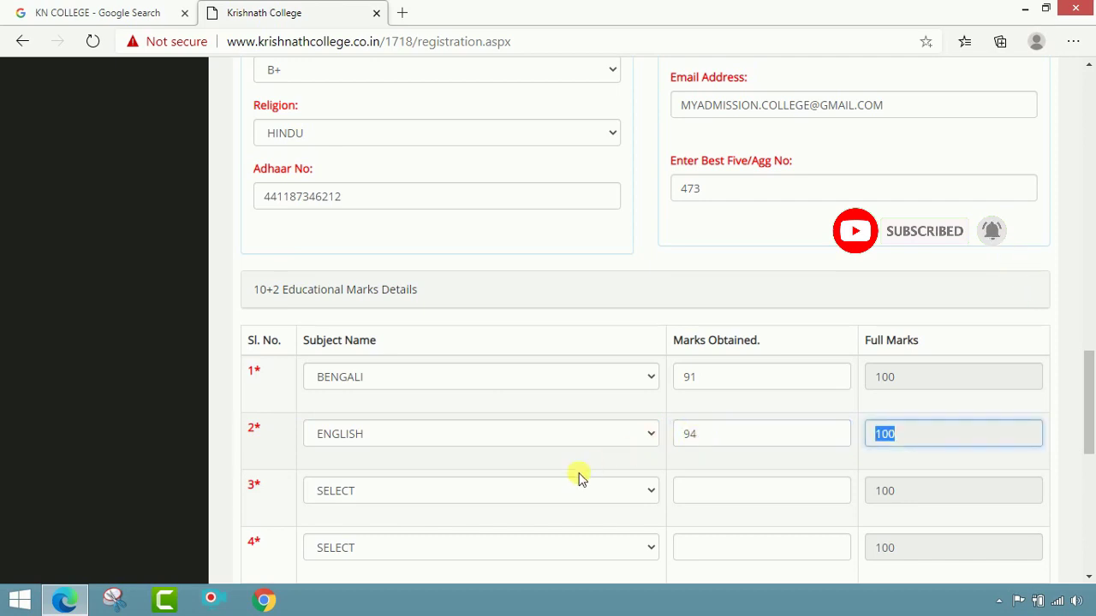
left_click(565, 490)
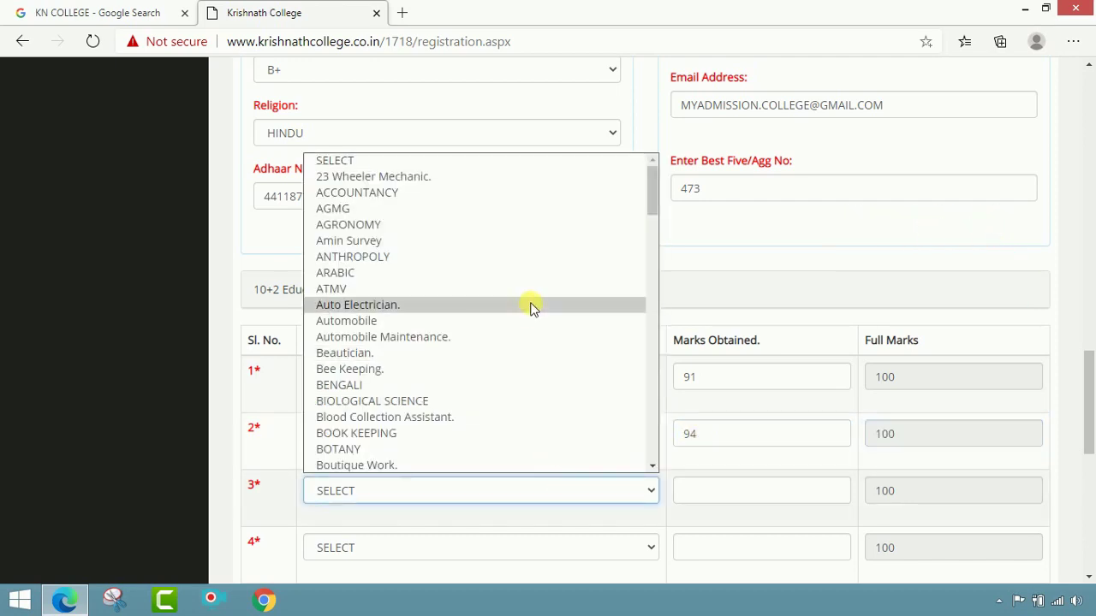
Step: Set the third subject to EDUCATION with 96 marks
scroll(531, 312, "down", 6)
scroll(530, 308, "down", 3)
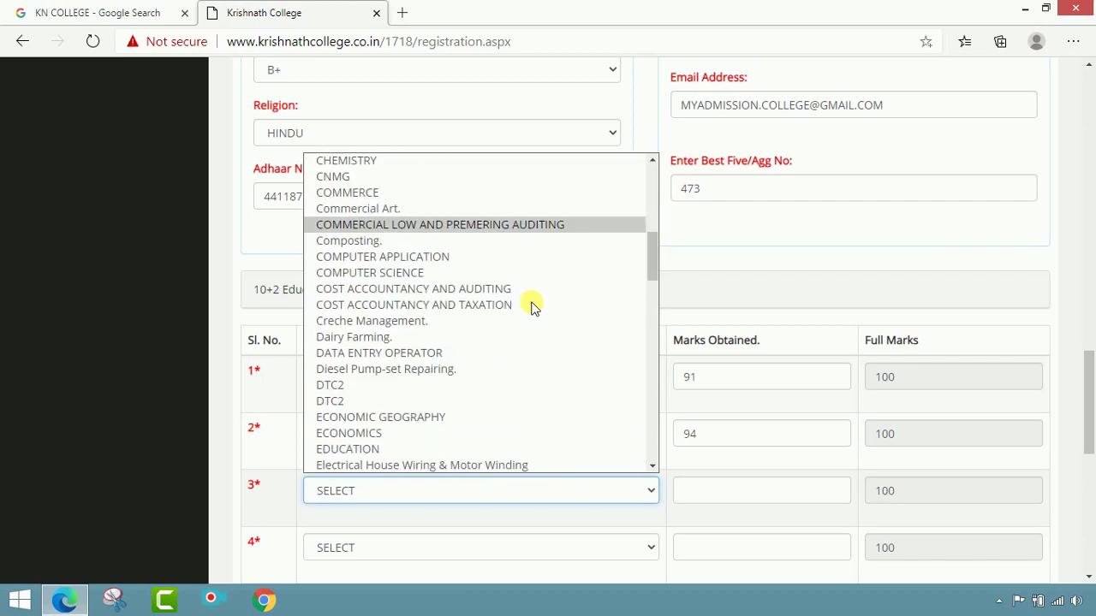
scroll(489, 377, "down", 1)
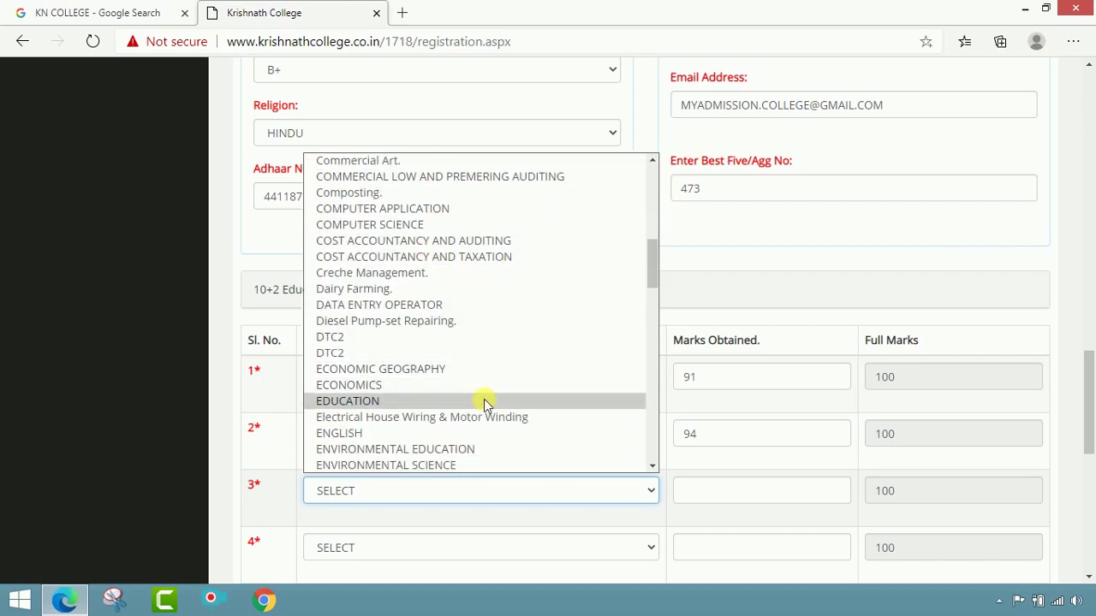
left_click(482, 399)
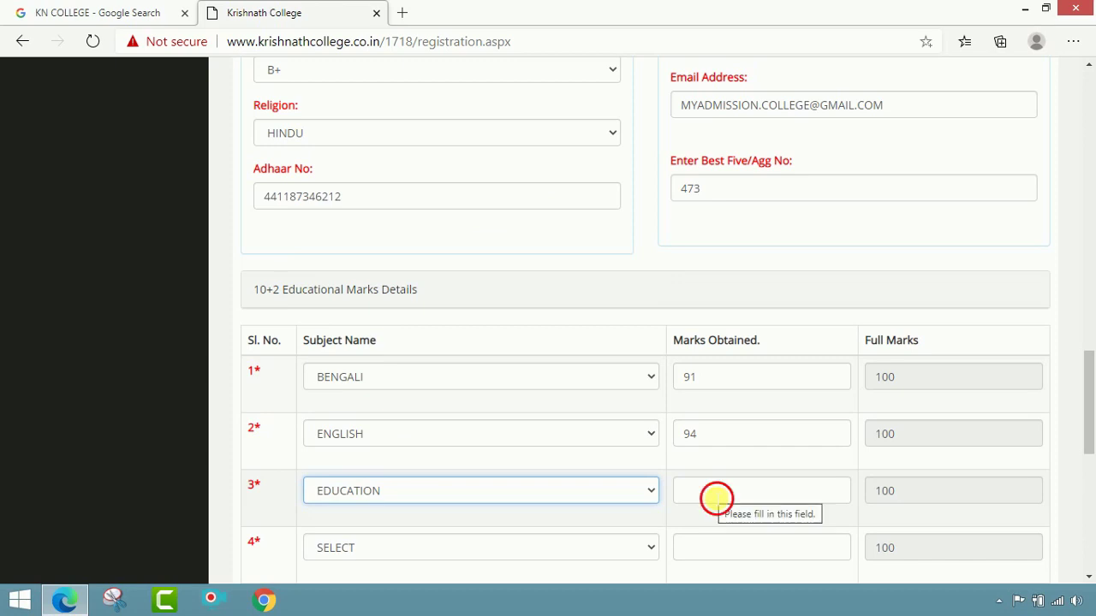
left_click(716, 497)
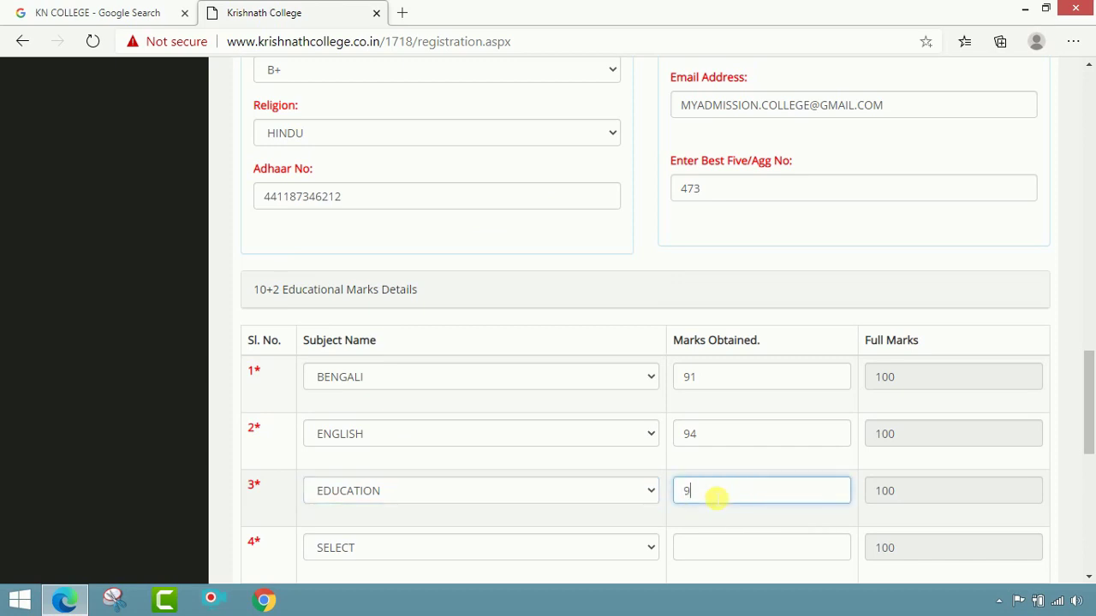
type("96")
Step: Set the fourth subject to GEOGRAPHY with 96 marks
scroll(620, 482, "down", 1)
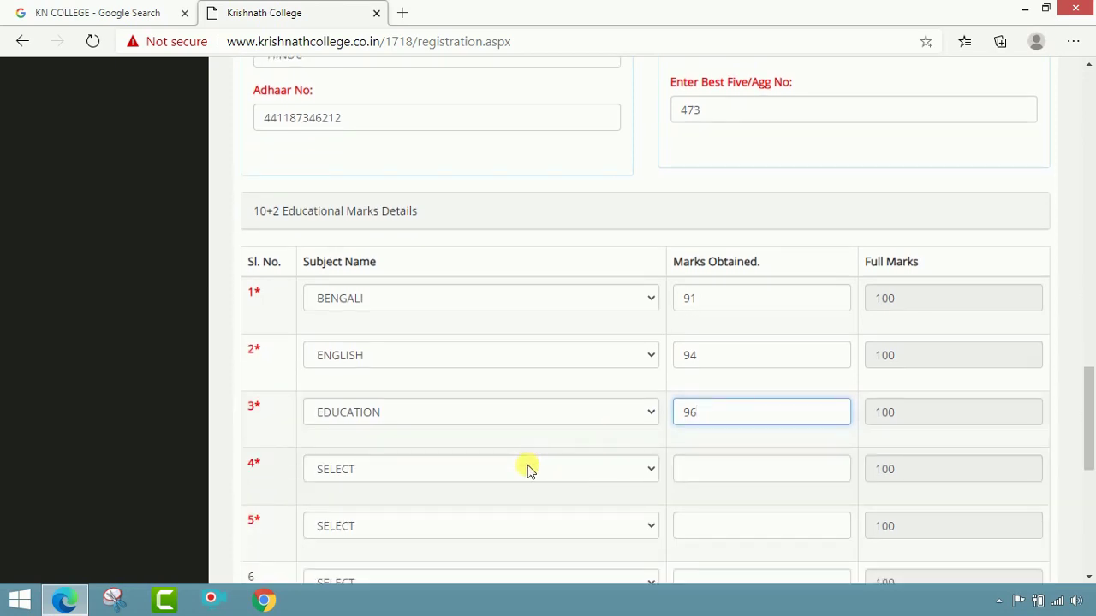
left_click(527, 469)
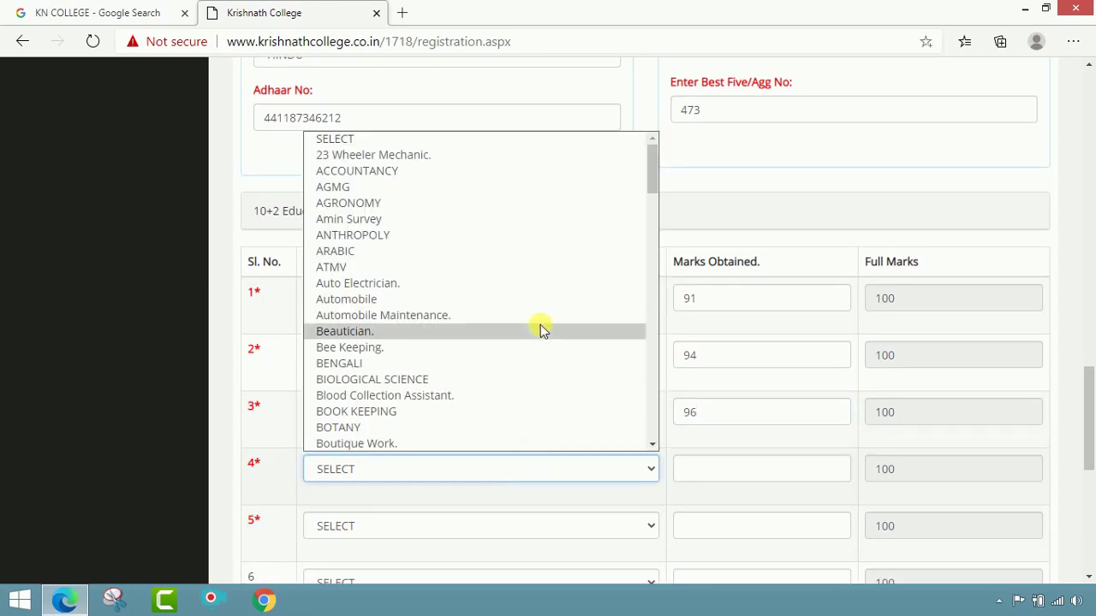
scroll(542, 328, "down", 8)
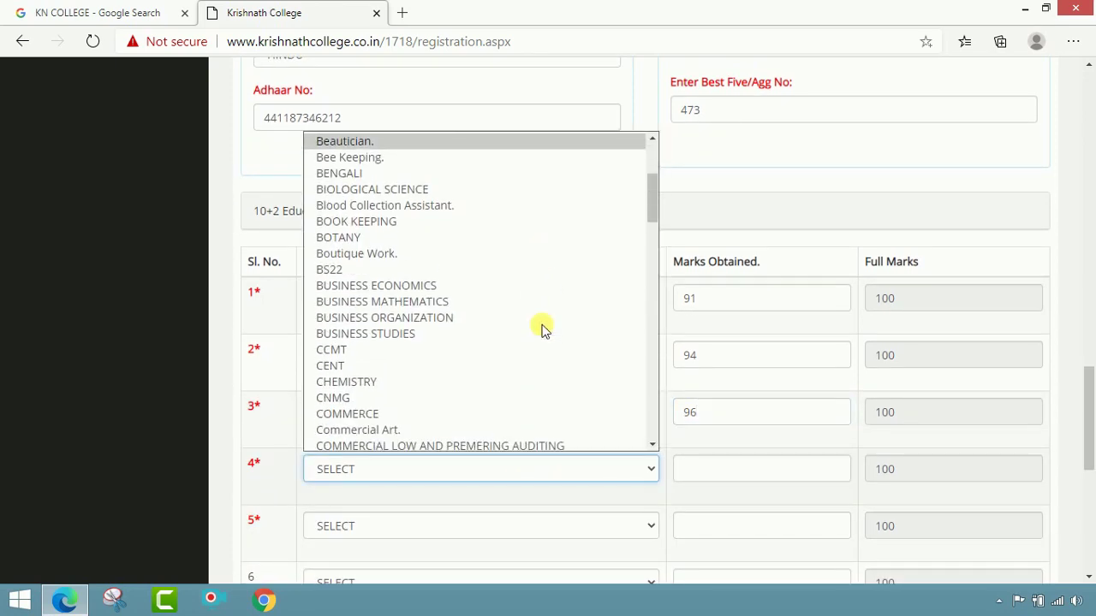
scroll(542, 328, "down", 9)
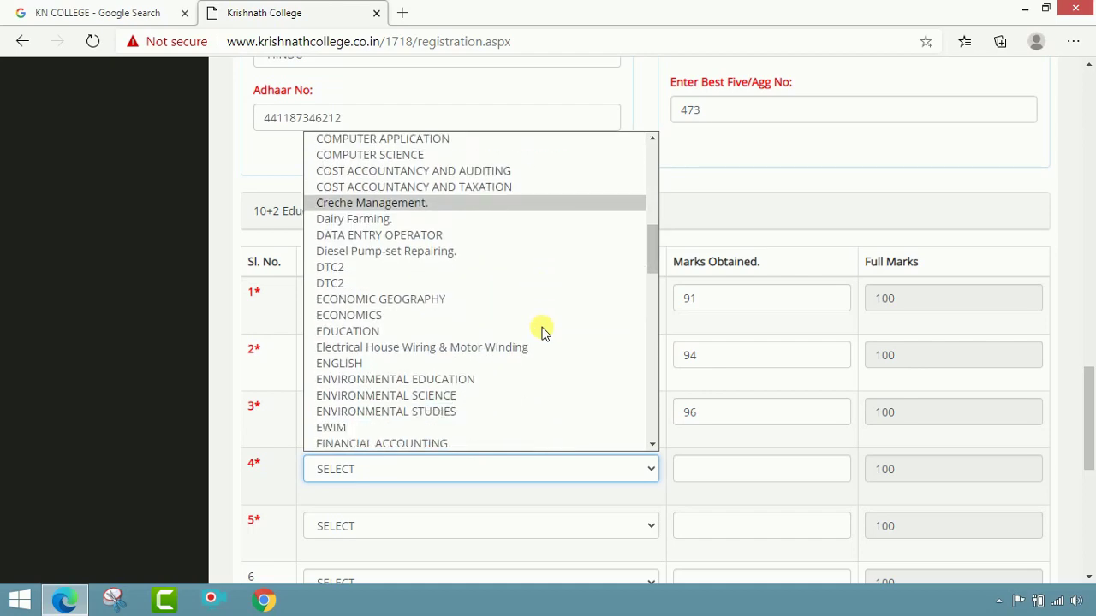
scroll(542, 328, "down", 7)
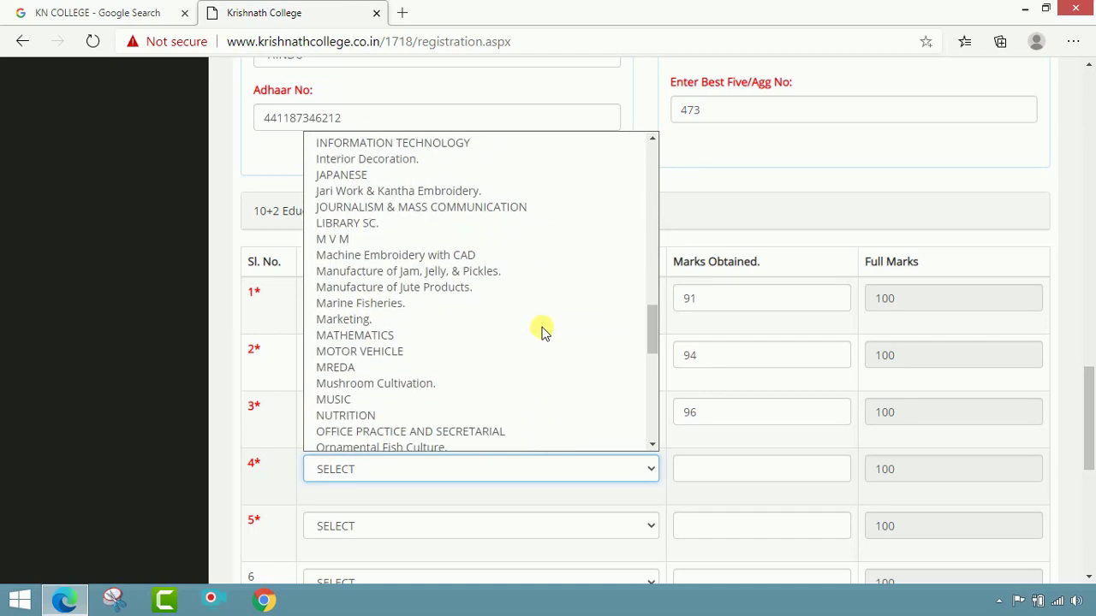
scroll(542, 328, "down", 2)
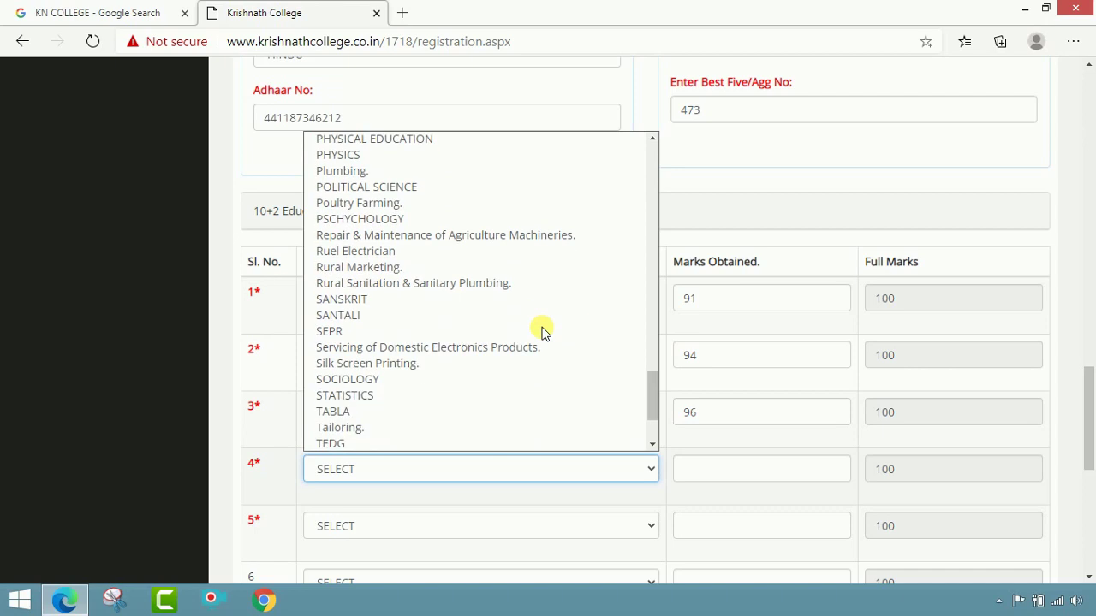
scroll(542, 328, "up", 5)
scroll(542, 328, "up", 4)
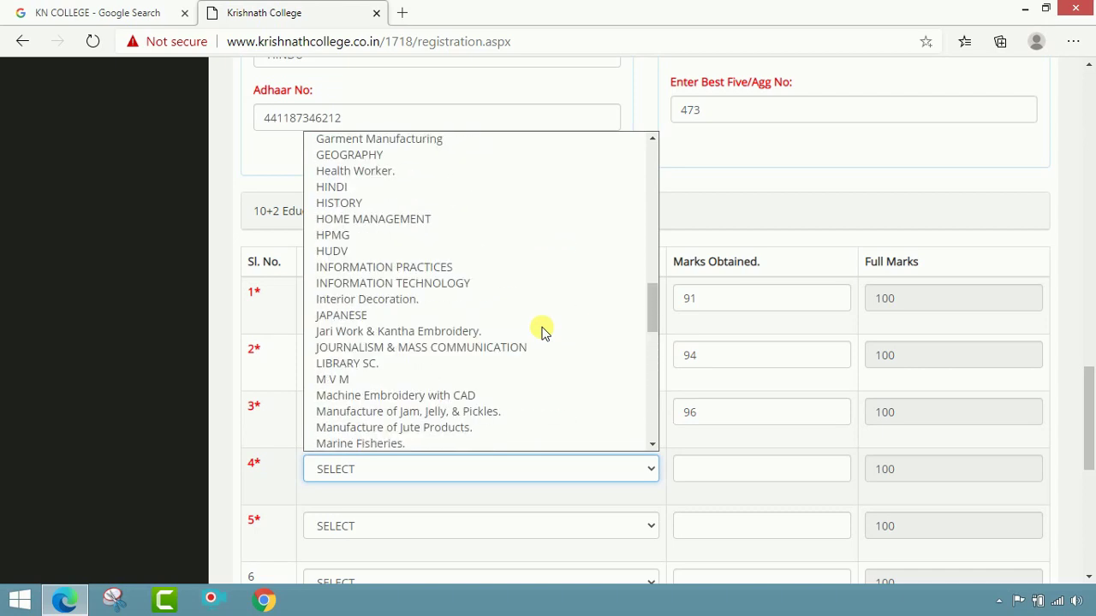
left_click(468, 156)
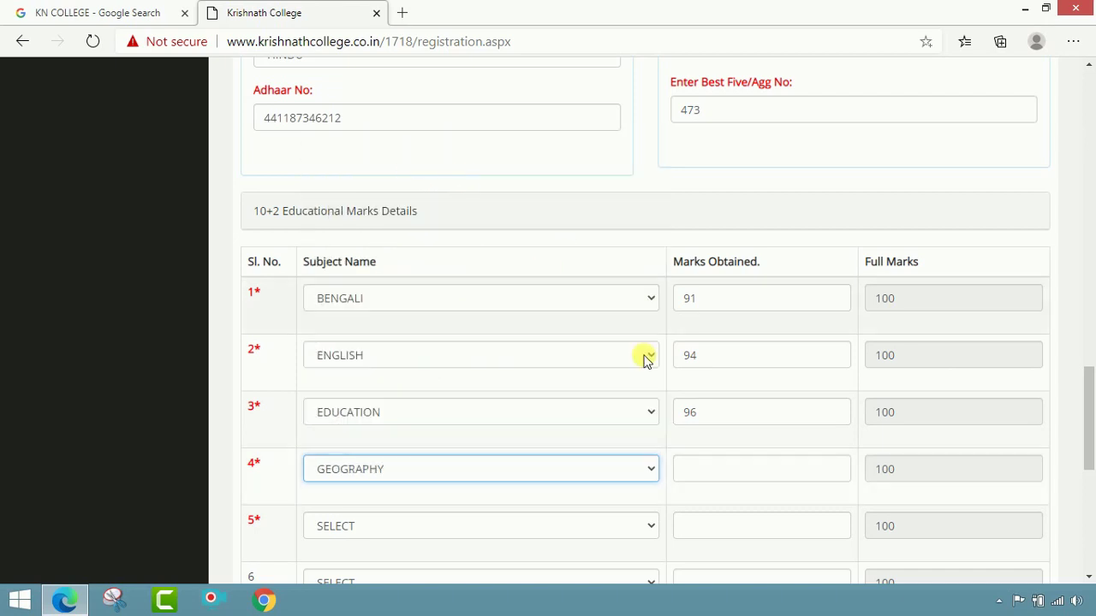
left_click(713, 467)
type("9")
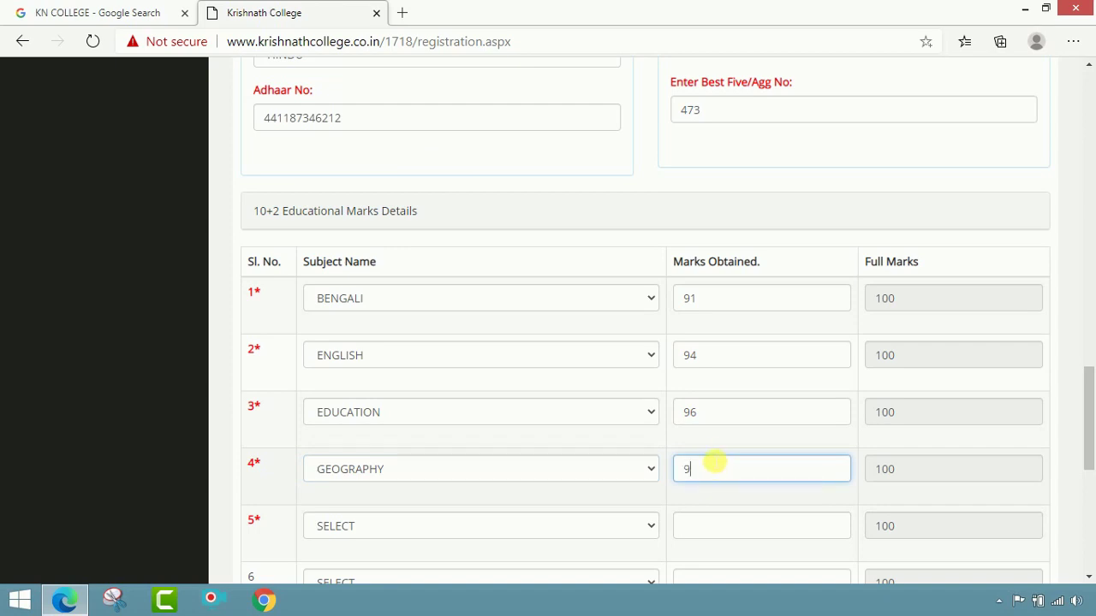
type("6")
Step: Set the fifth subject to PHILOSOPHY with 96 marks
scroll(585, 416, "down", 2)
left_click(574, 369)
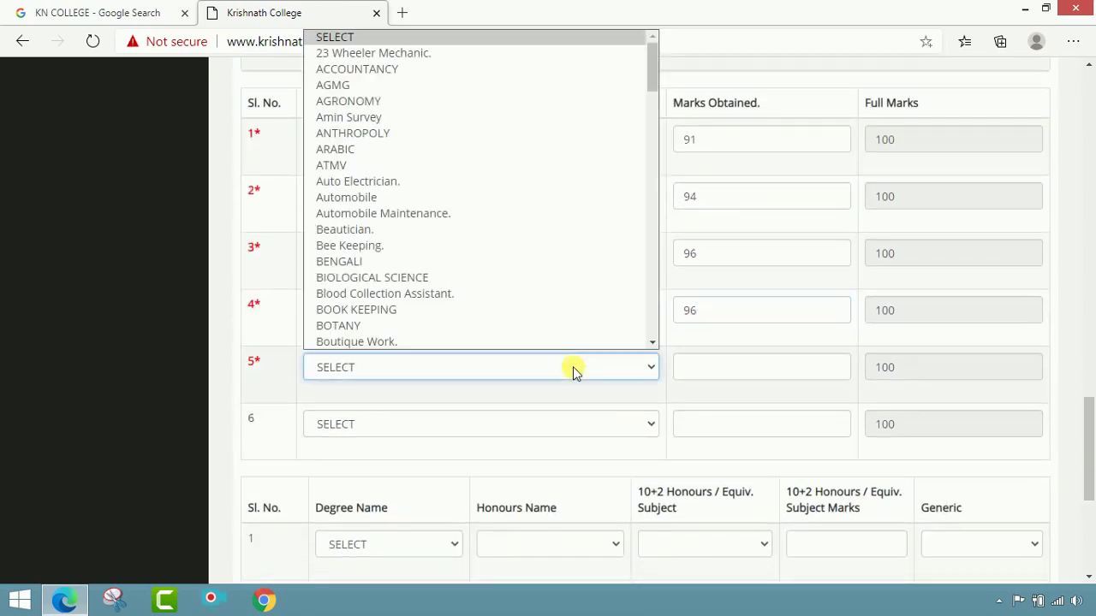
scroll(519, 289, "down", 10)
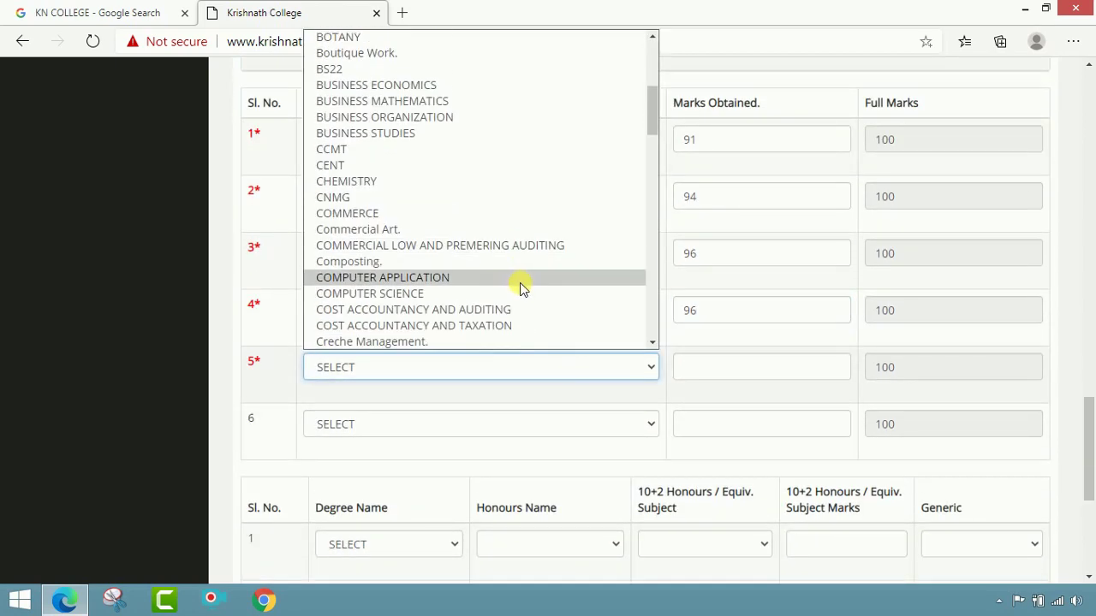
scroll(529, 287, "down", 10)
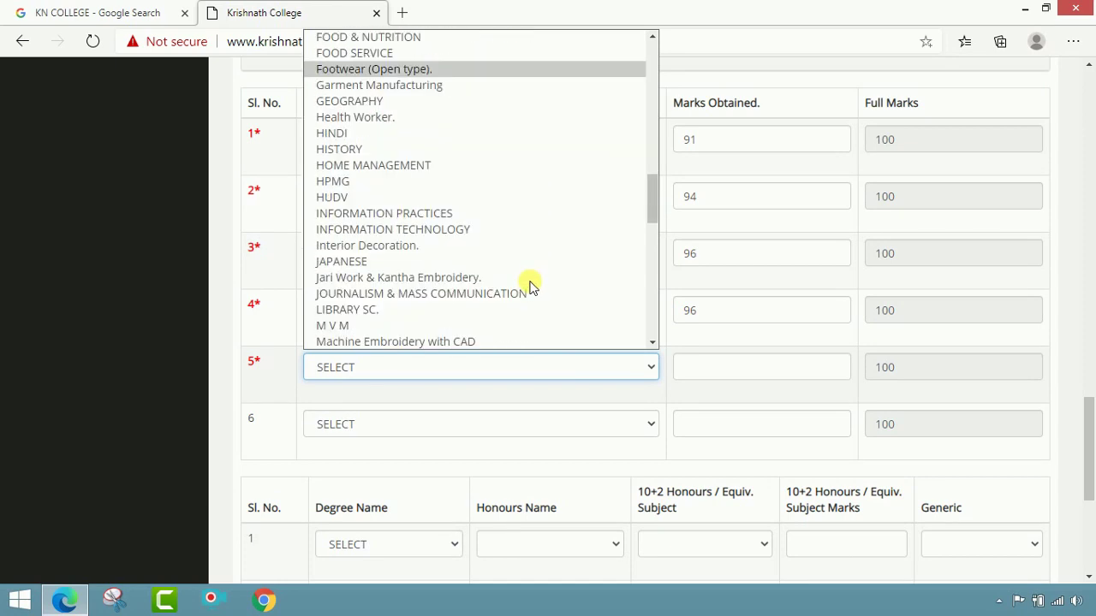
scroll(529, 286, "down", 4)
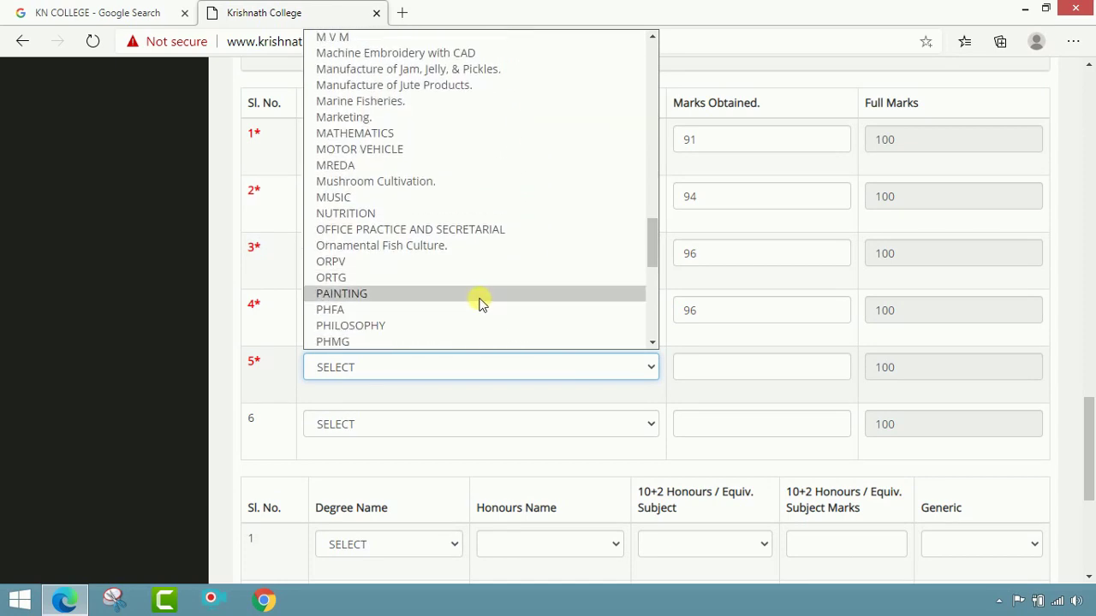
left_click(444, 325)
left_click(745, 370)
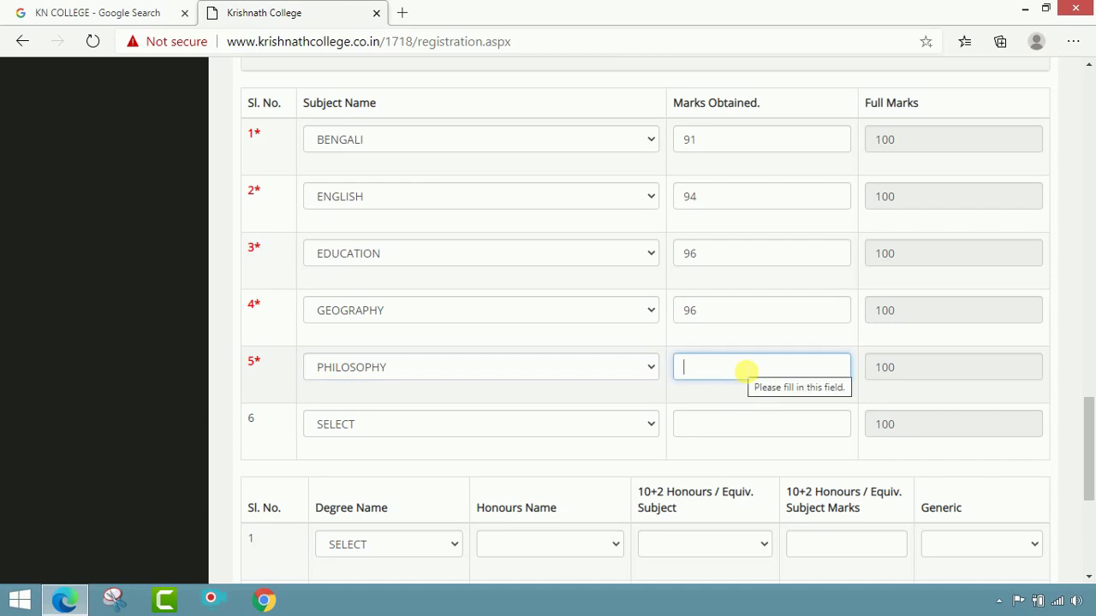
type("96")
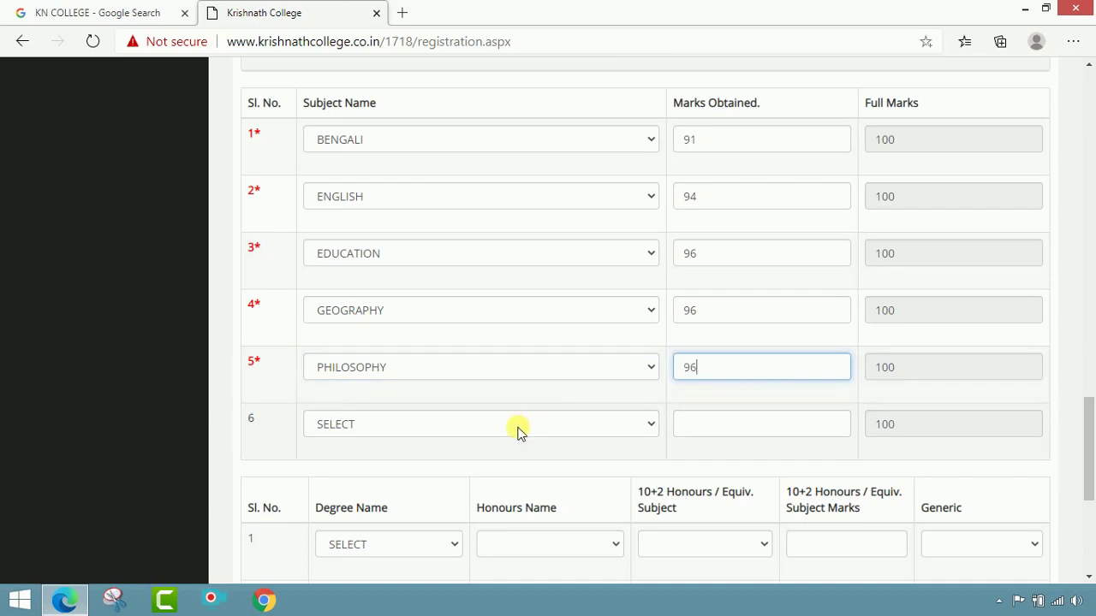
Step: Set the sixth subject to HISTORY with 89 marks
left_click(518, 428)
scroll(482, 334, "down", 8)
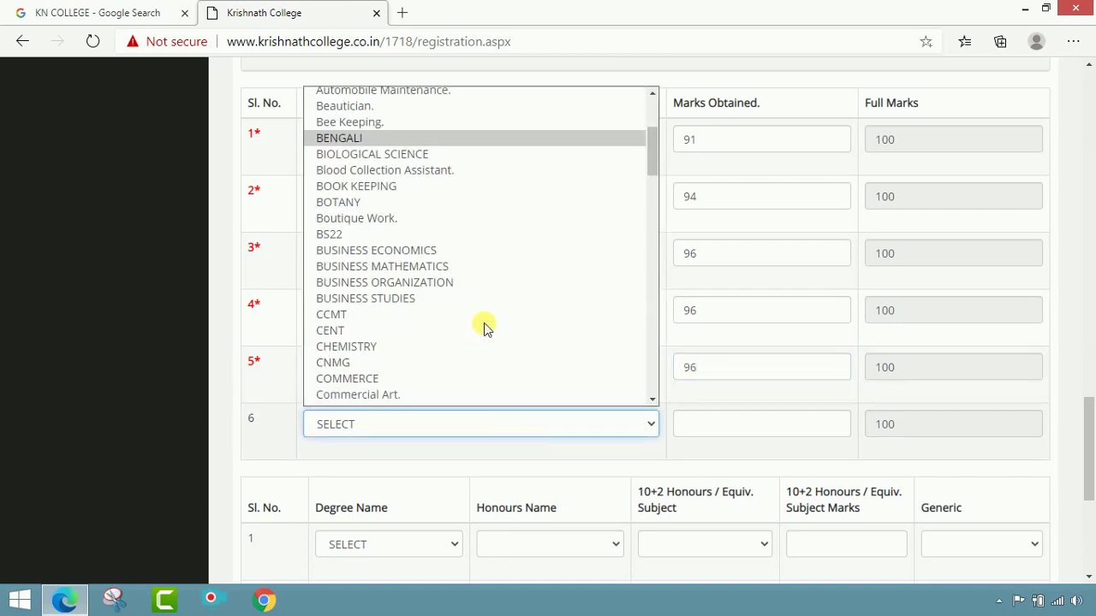
scroll(484, 330, "down", 7)
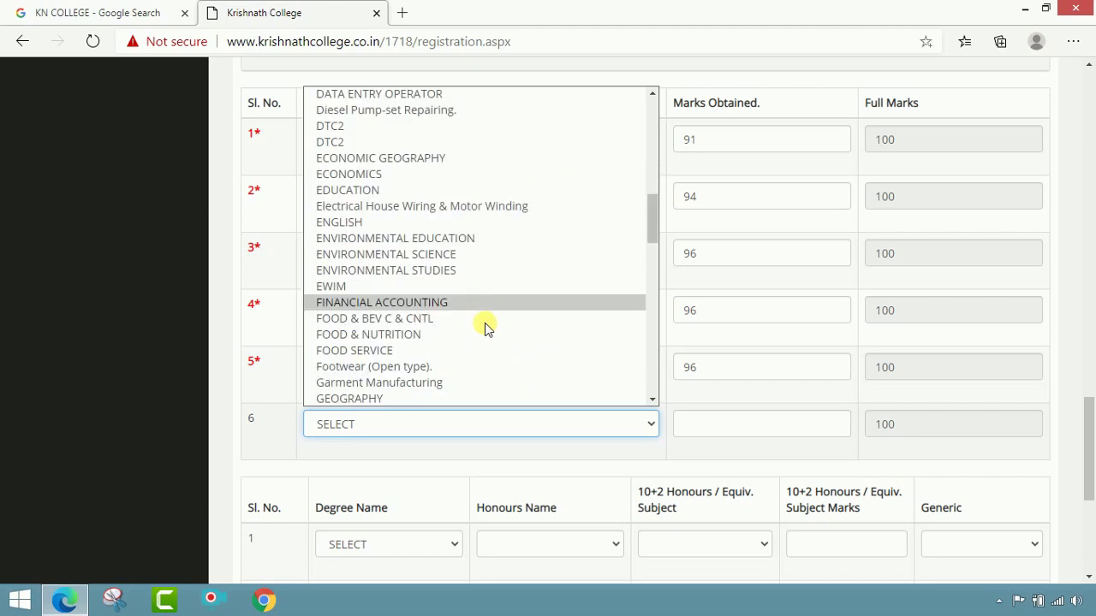
scroll(484, 330, "down", 1)
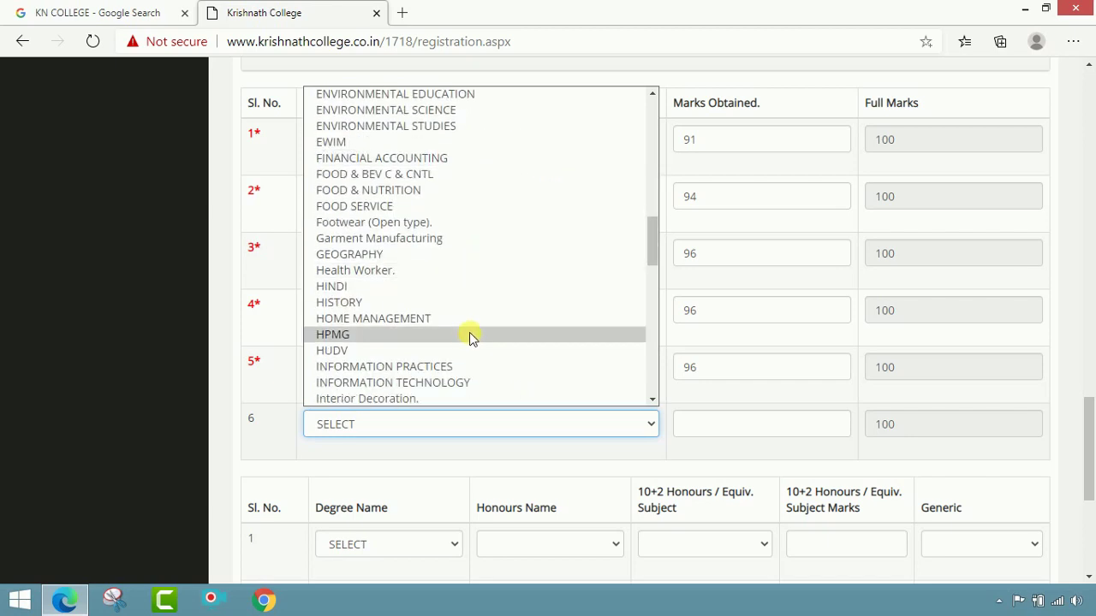
left_click(407, 304)
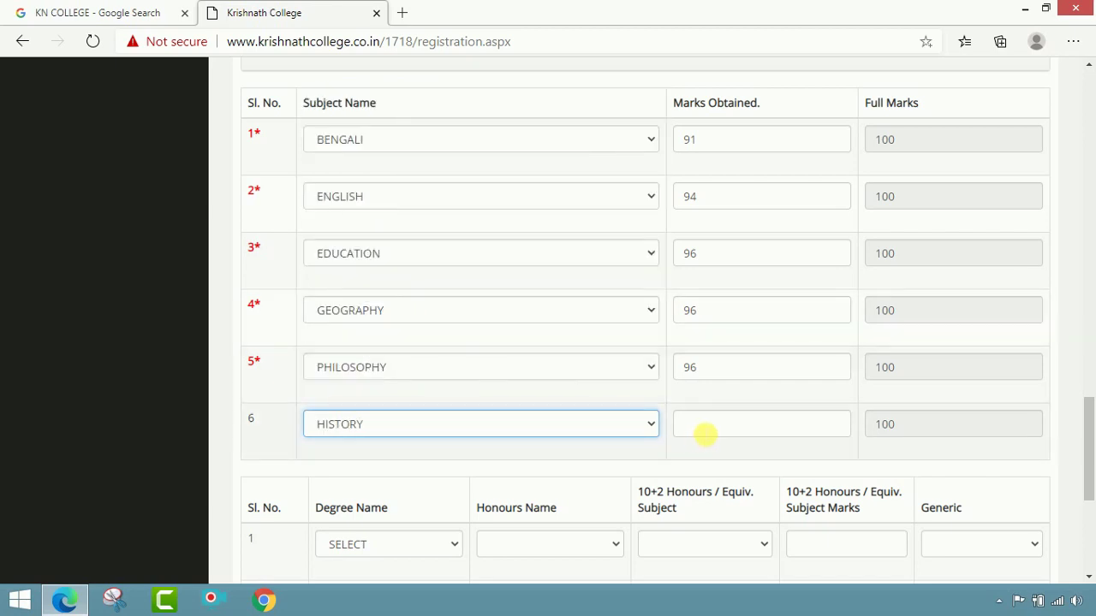
left_click(702, 432)
type("89")
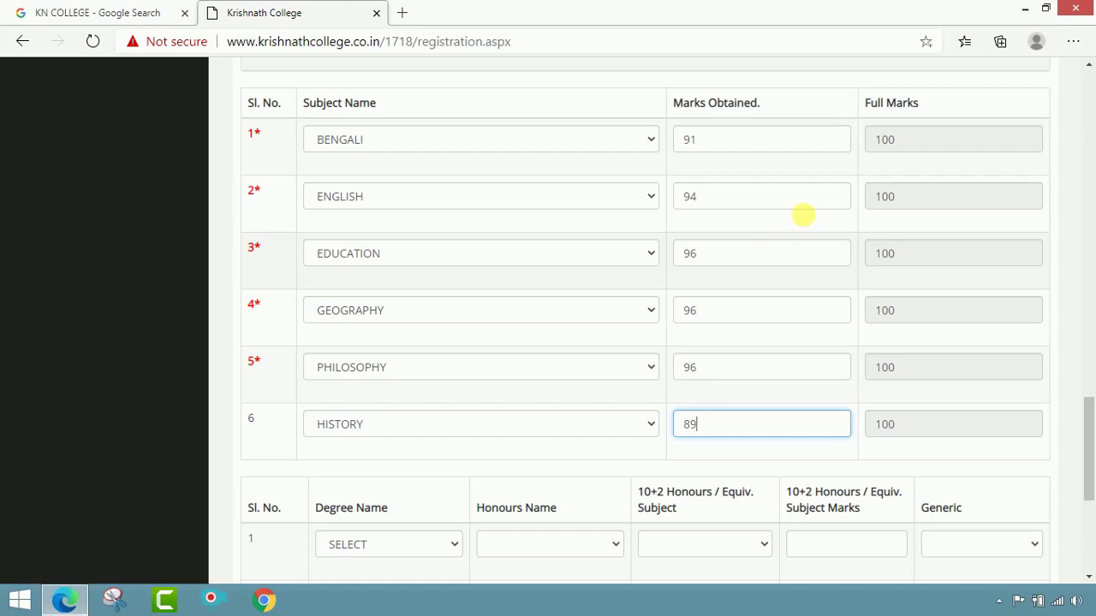
scroll(805, 219, "up", 3)
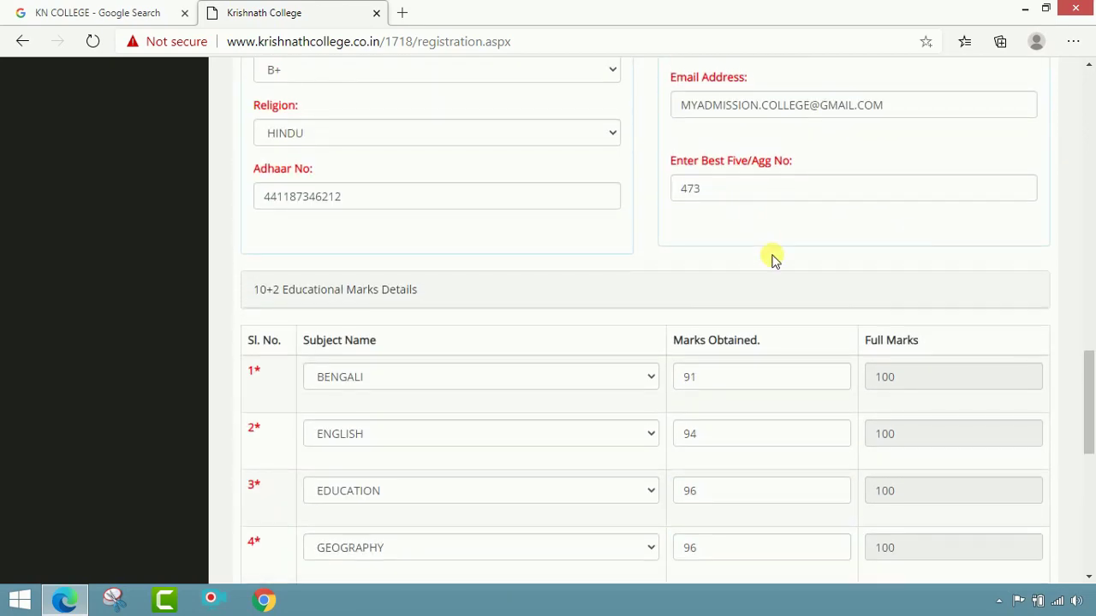
scroll(775, 257, "down", 6)
scroll(788, 264, "up", 3)
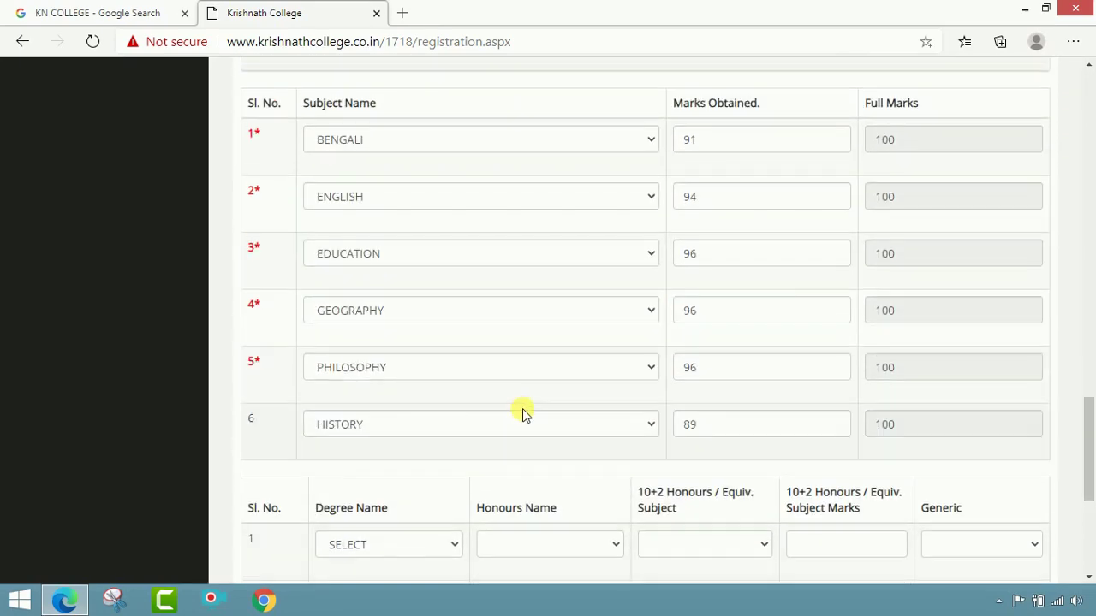
scroll(525, 414, "down", 2)
scroll(525, 413, "down", 1)
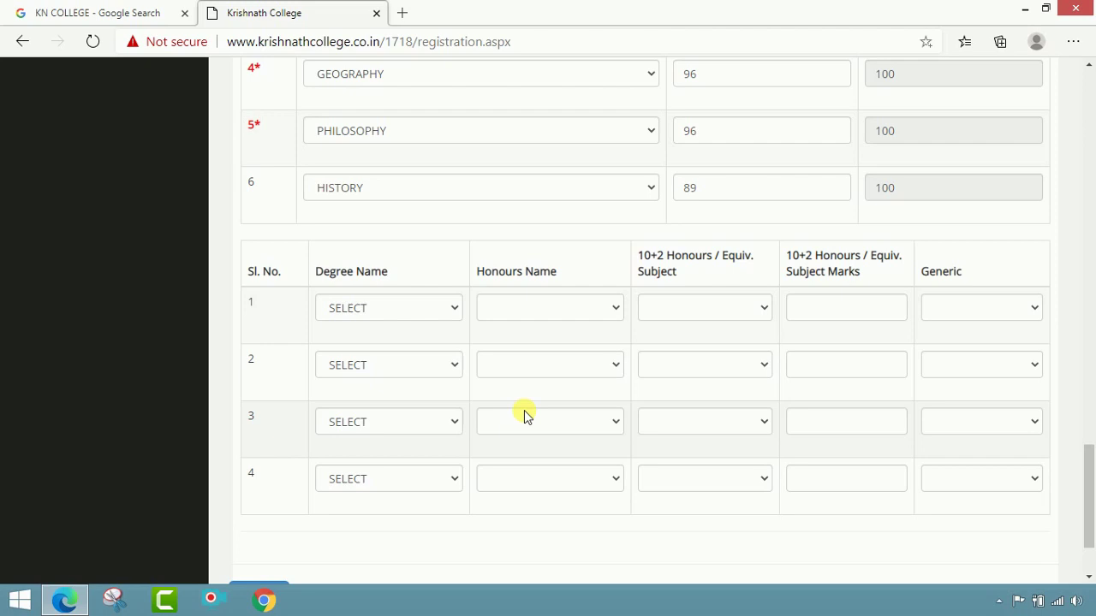
Step: In honours row 1, choose degree BA HONS and honours name ENGLISH HONS
left_click(443, 310)
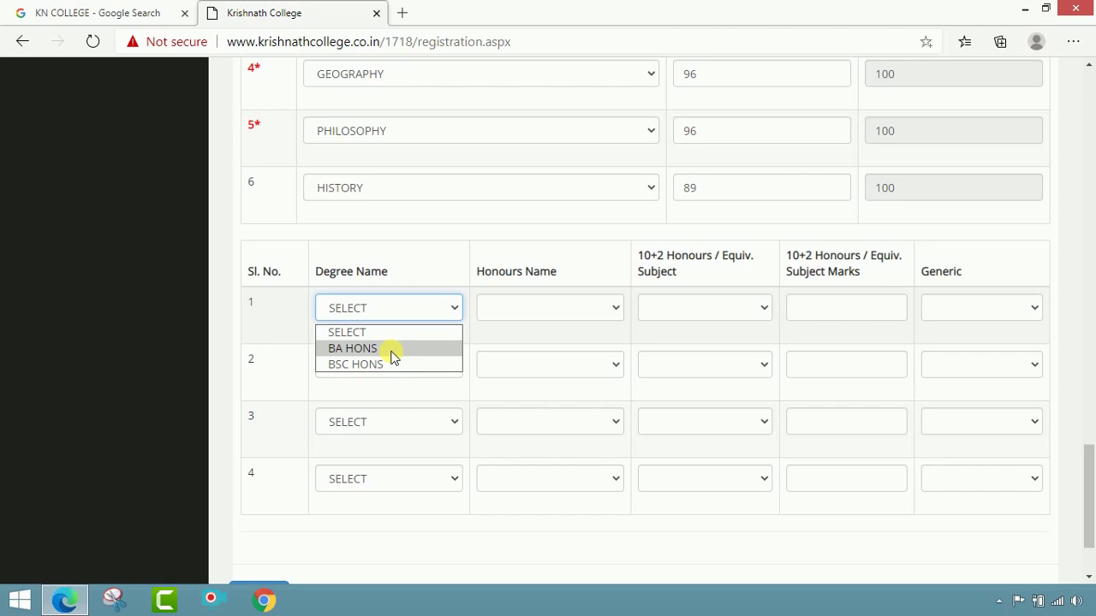
left_click(393, 356)
left_click(526, 312)
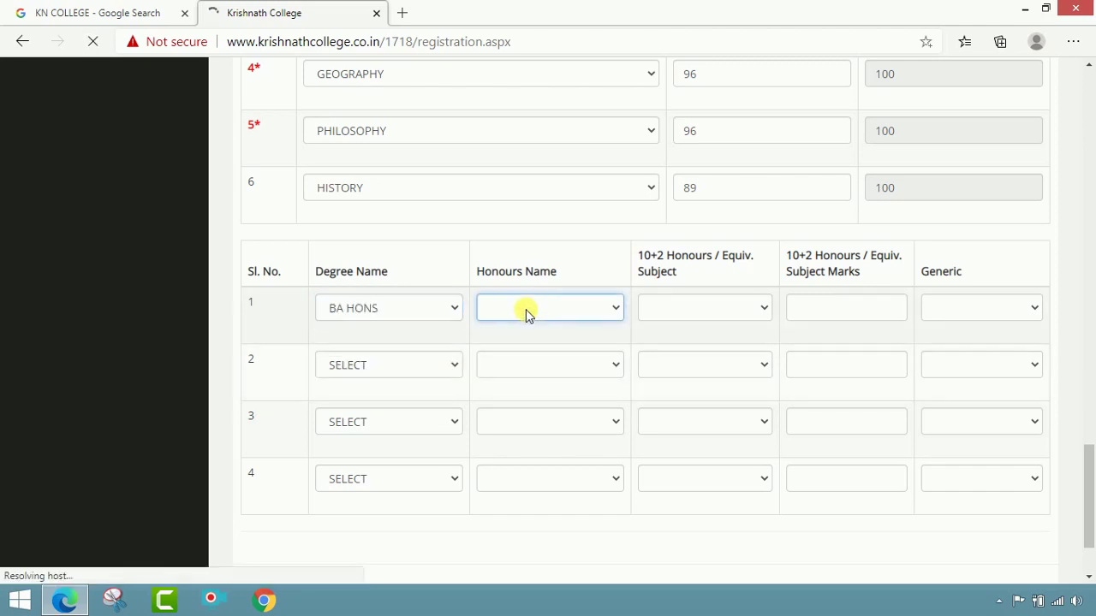
left_click(616, 311)
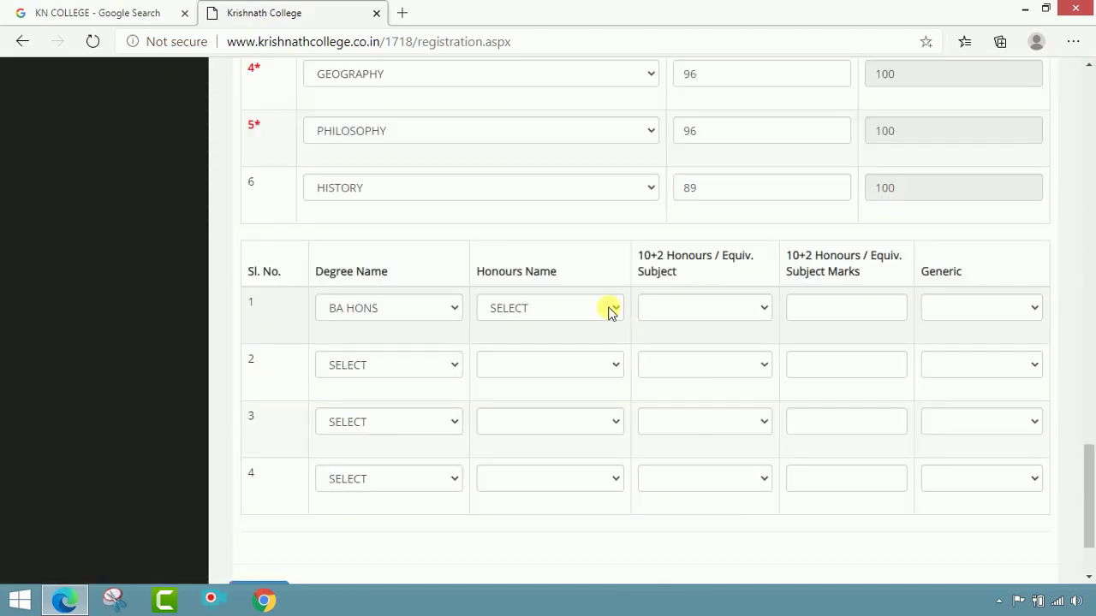
left_click(612, 312)
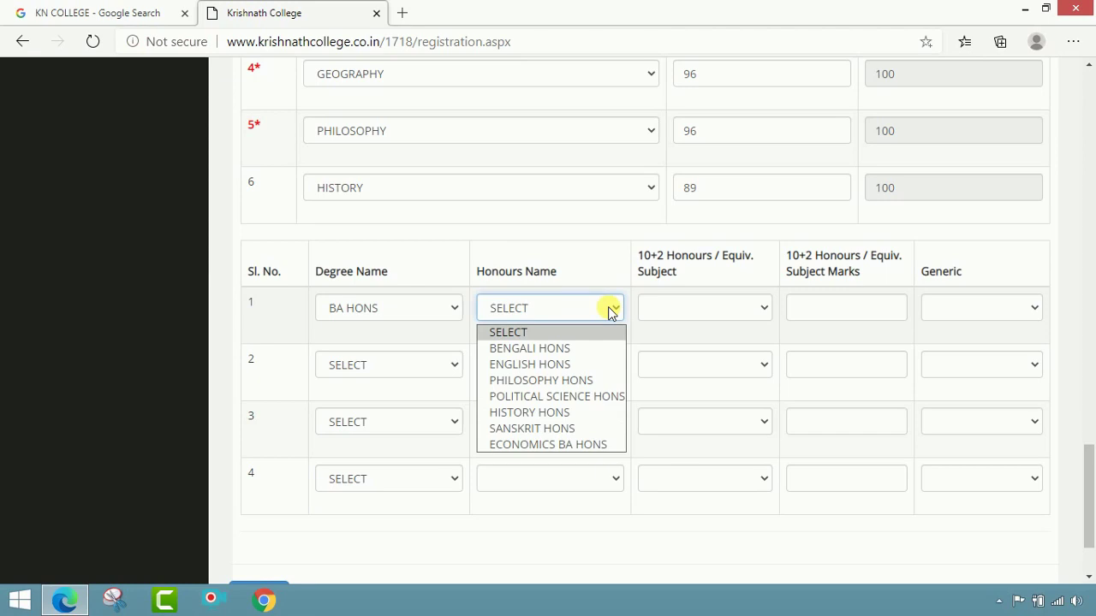
left_click(584, 369)
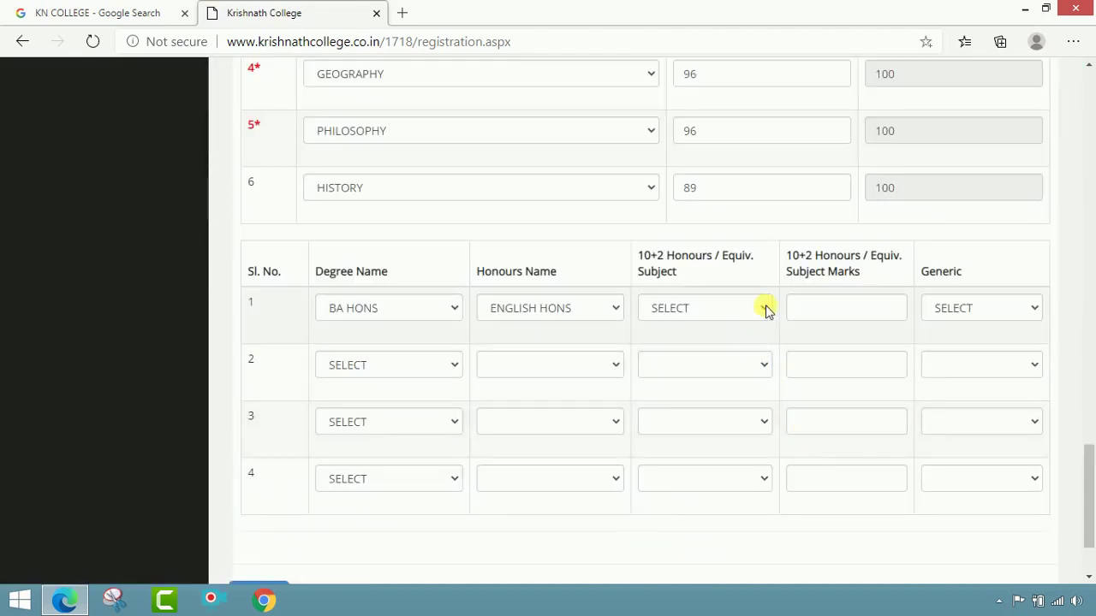
Step: Set row 1's 10+2 subject to ENGLISH with 94 marks and PHILOSOPHY as generic
left_click(764, 309)
left_click(735, 349)
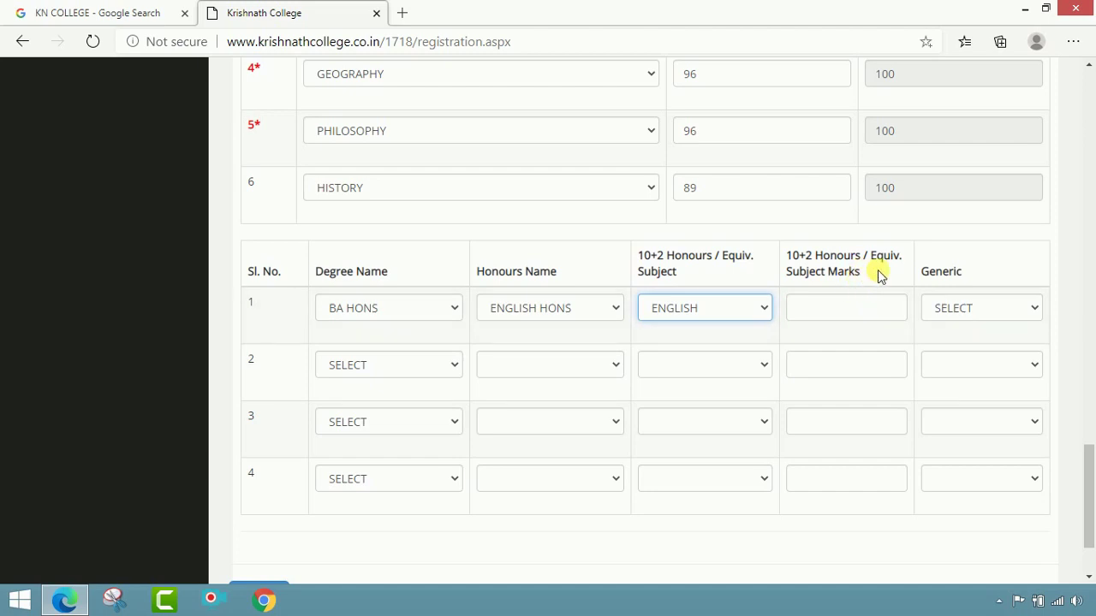
left_click(884, 318)
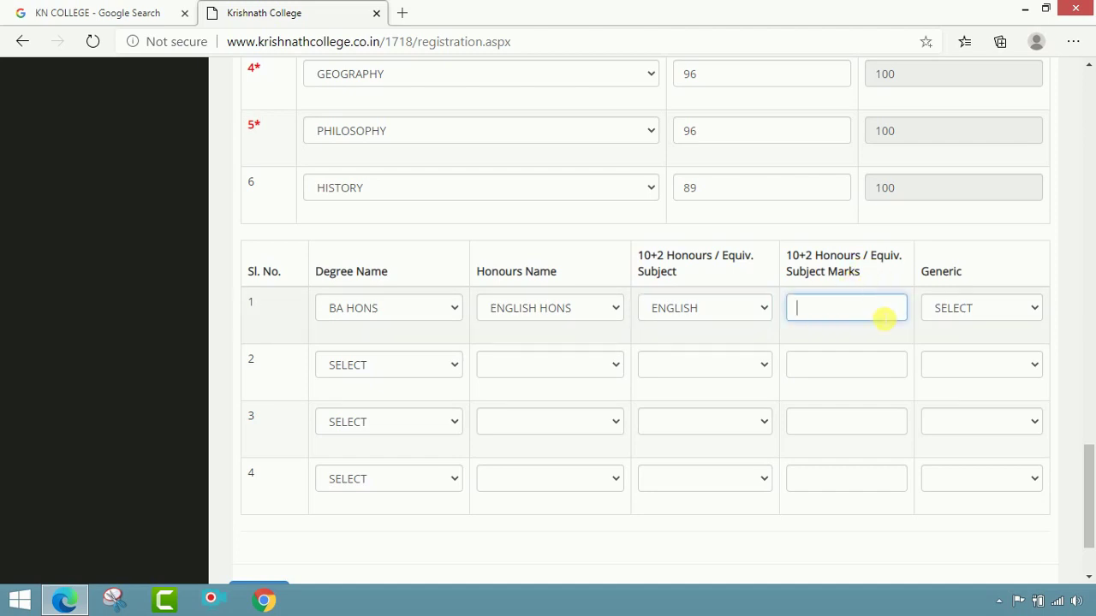
scroll(883, 318, "up", 2)
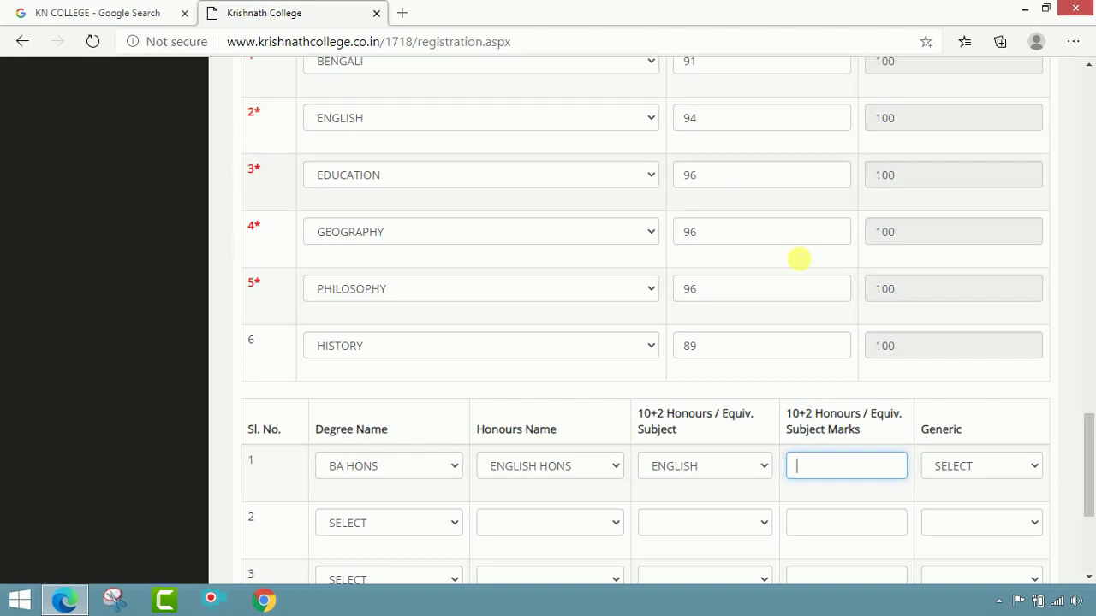
scroll(817, 342, "down", 1)
type("9")
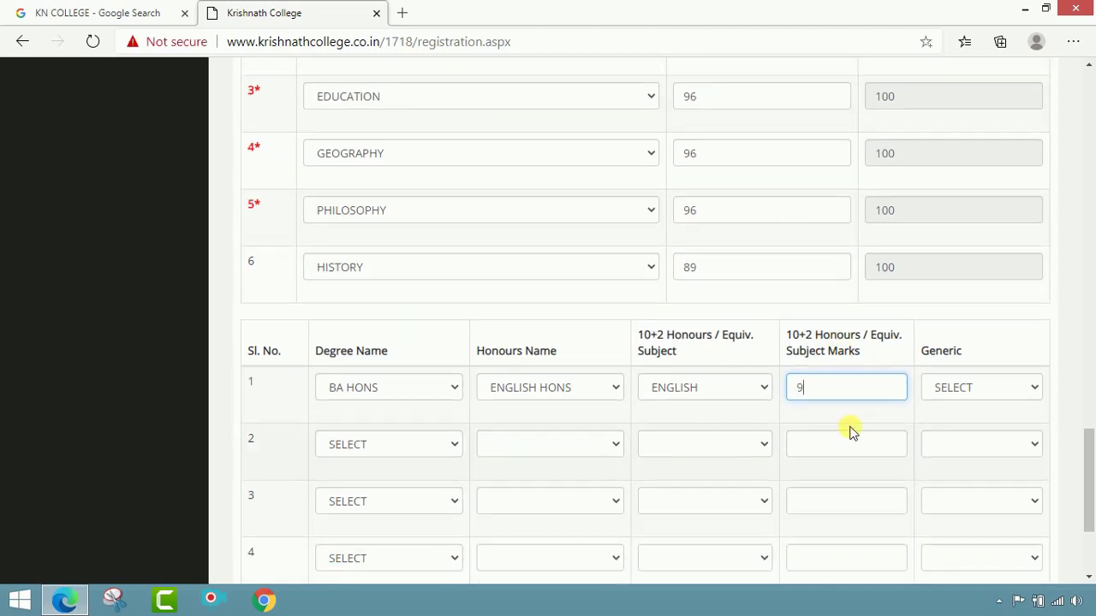
type("4")
scroll(950, 407, "down", 1)
left_click(999, 308)
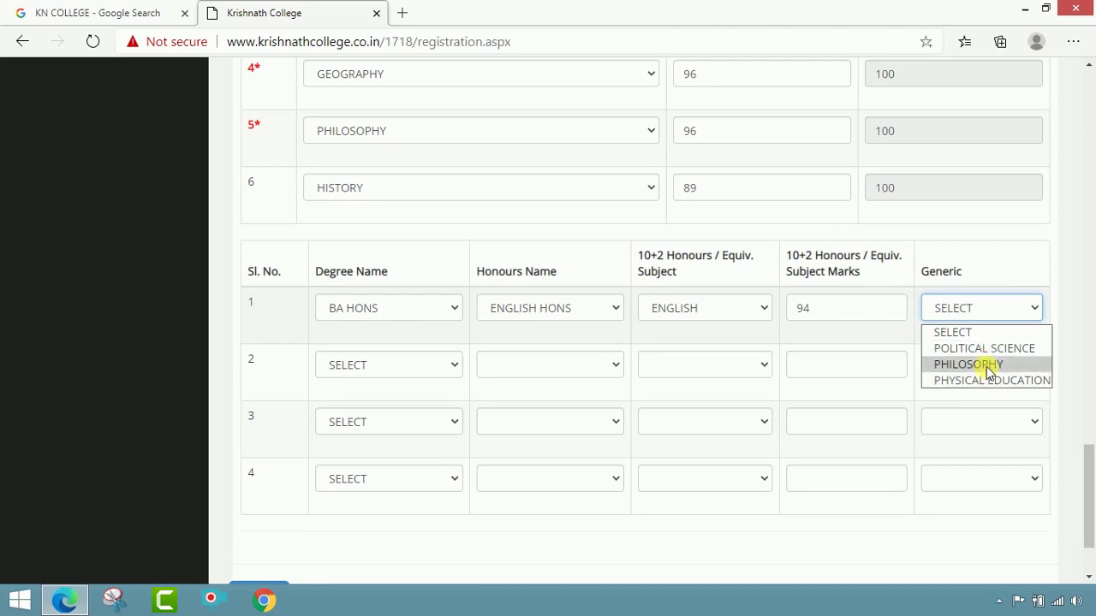
left_click(990, 366)
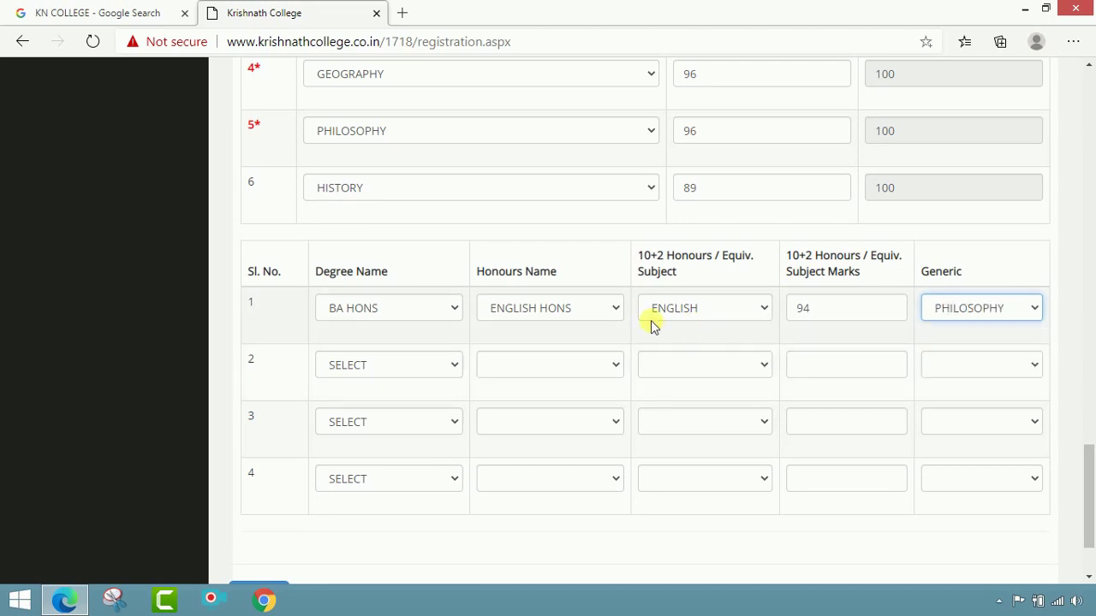
left_click(432, 365)
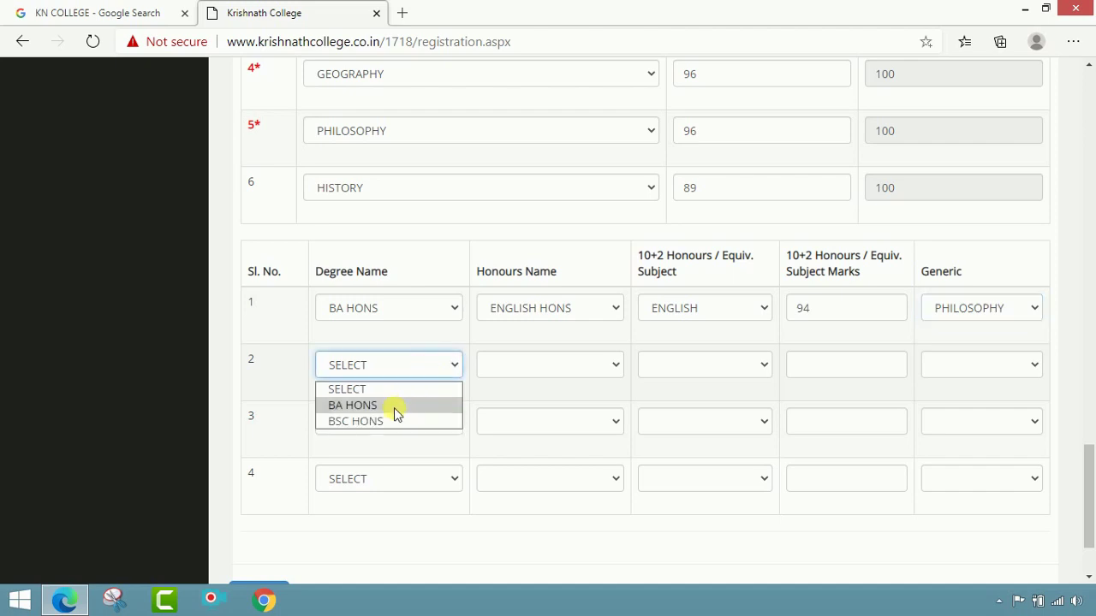
Step: In honours row 2, choose degree BA HONS and honours name PHILOSOPHY HONS
left_click(394, 408)
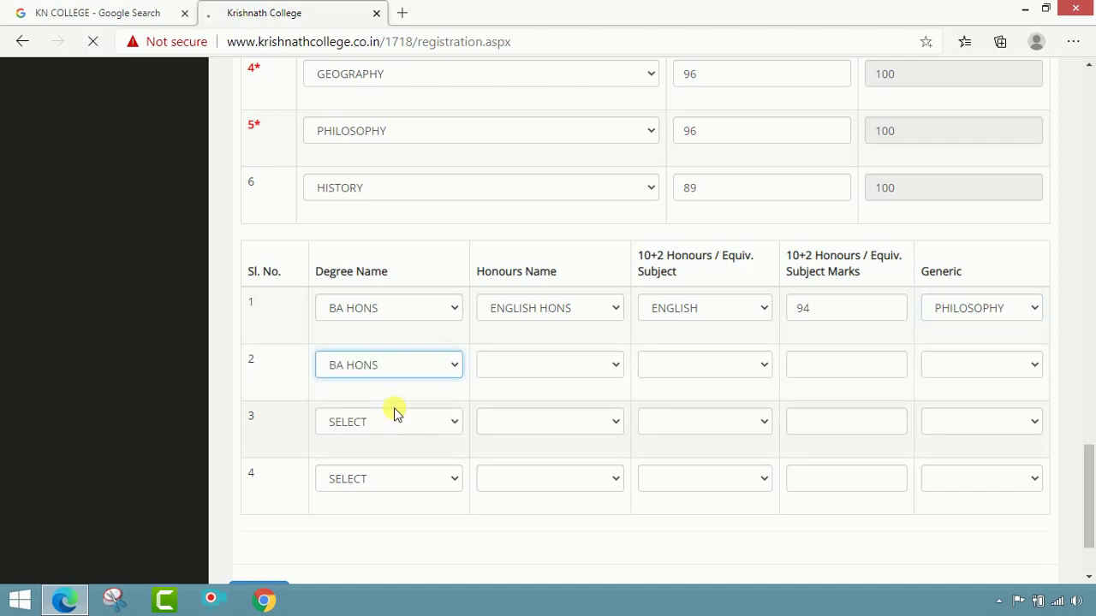
left_click(564, 370)
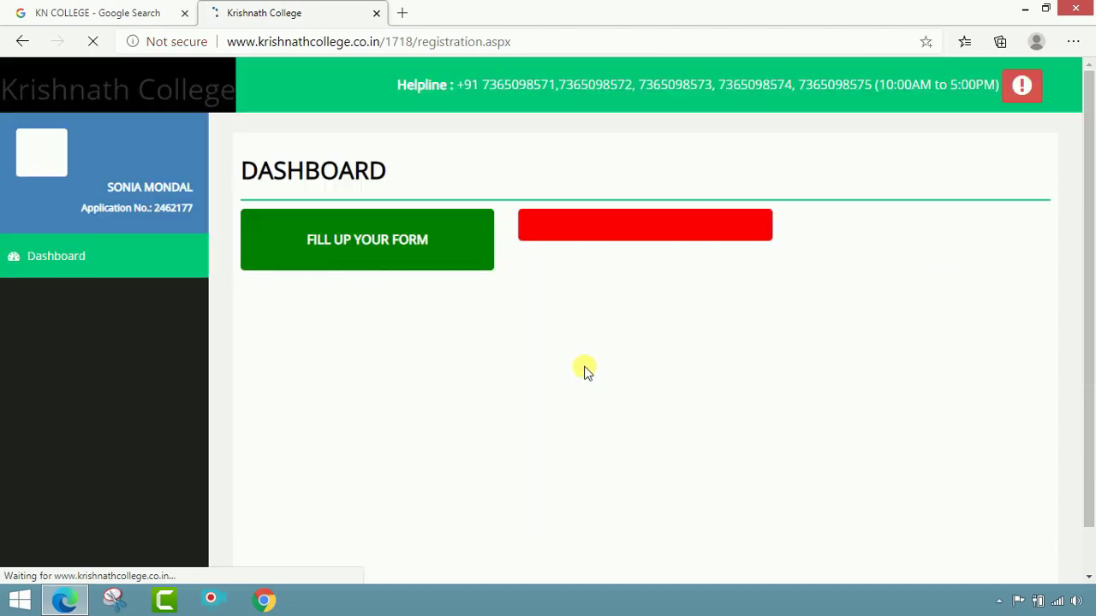
scroll(599, 396, "down", 15)
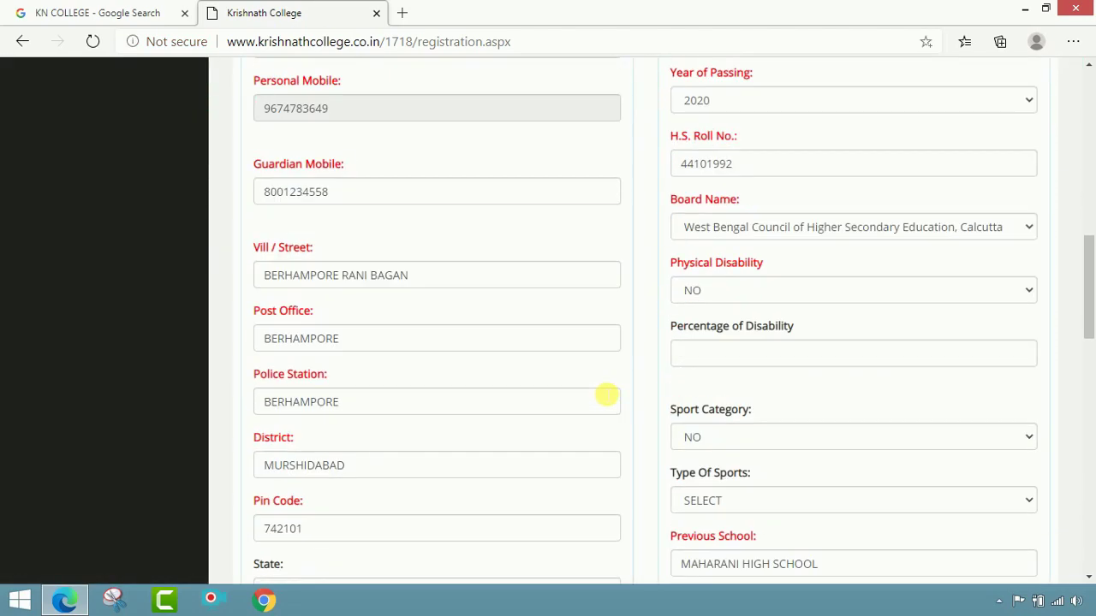
scroll(601, 360, "down", 2)
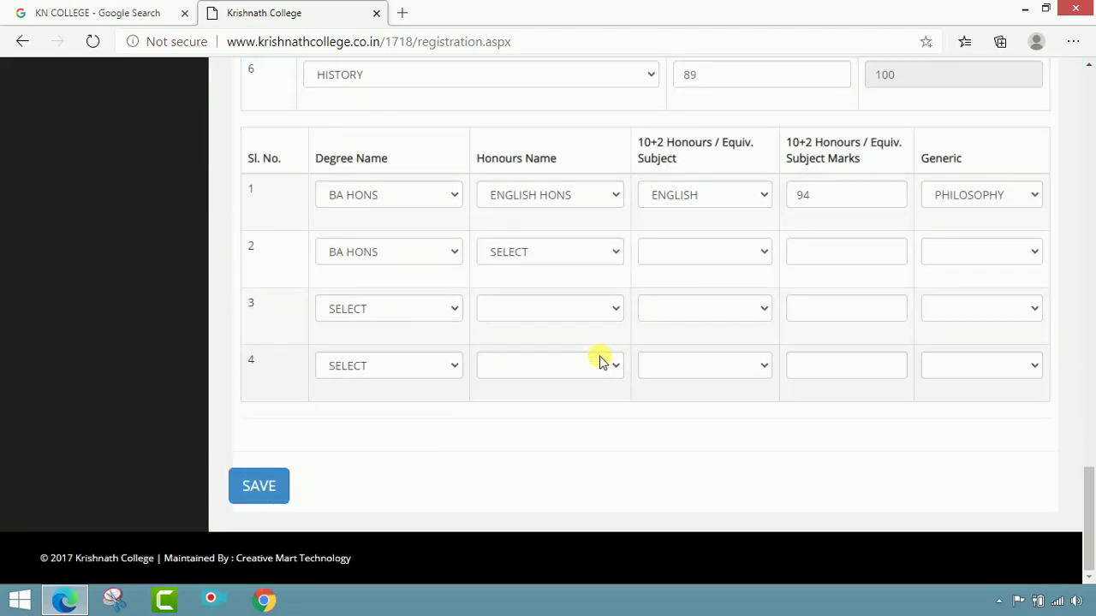
left_click(610, 250)
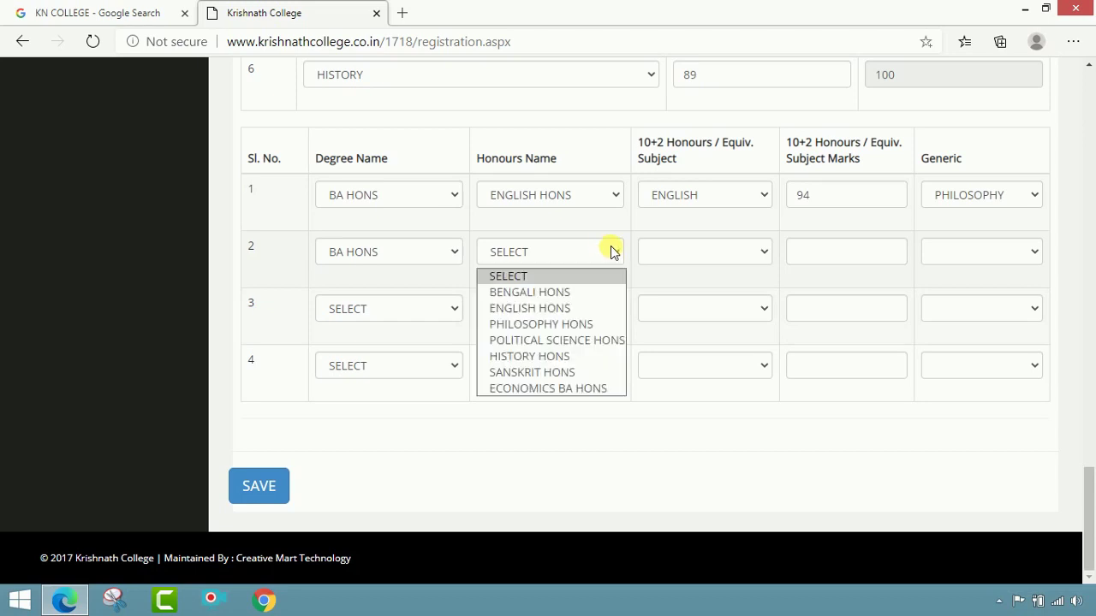
left_click(581, 324)
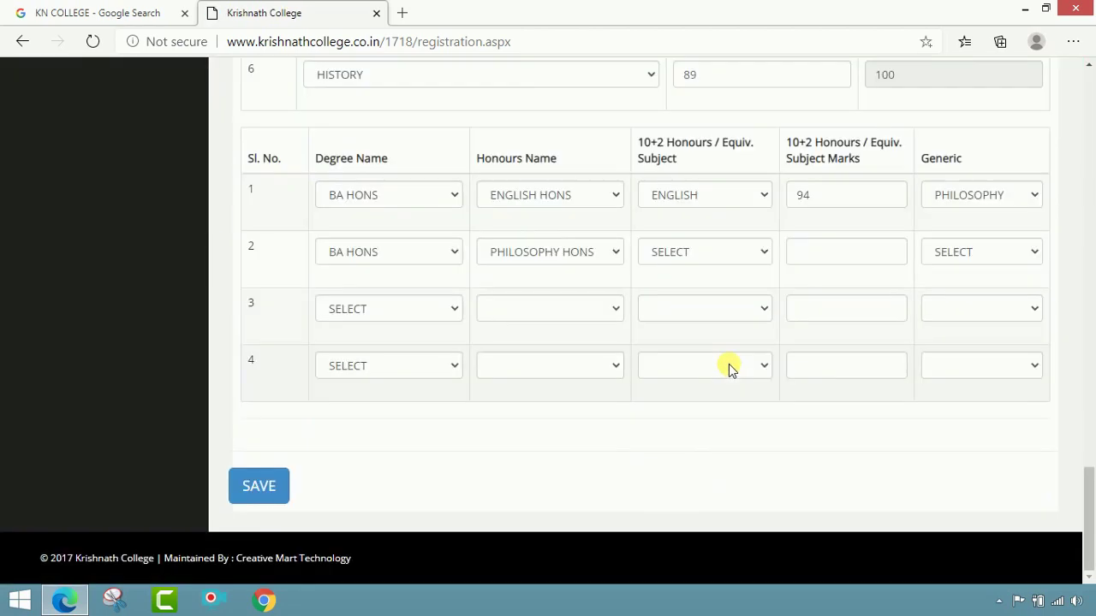
Step: Set row 2's 10+2 subject to PHILOSOPHY with 96 marks and EDUCATION as generic
left_click(741, 255)
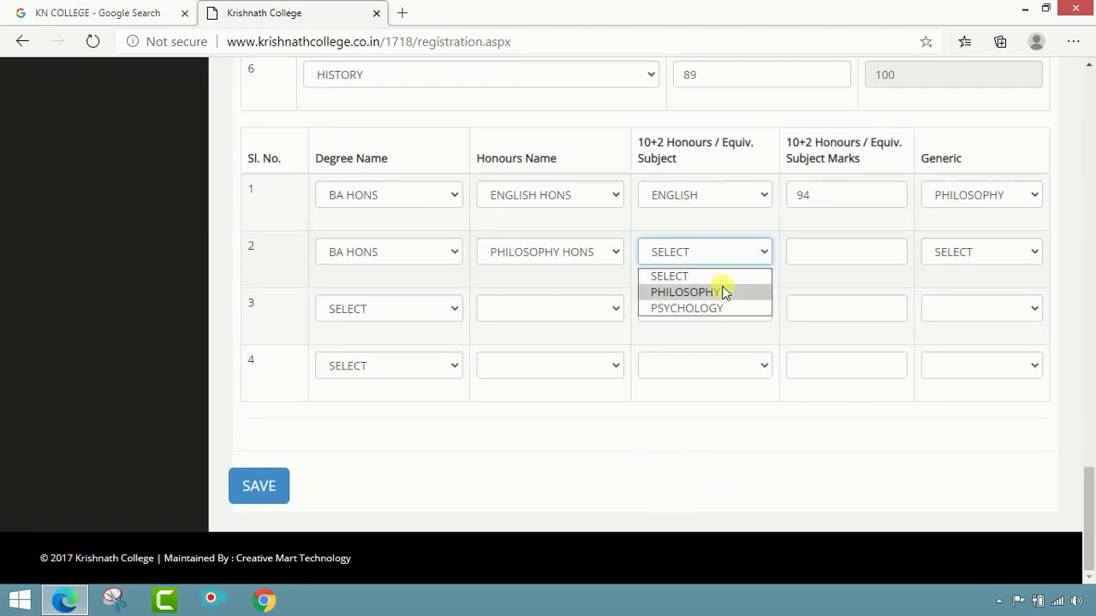
left_click(724, 292)
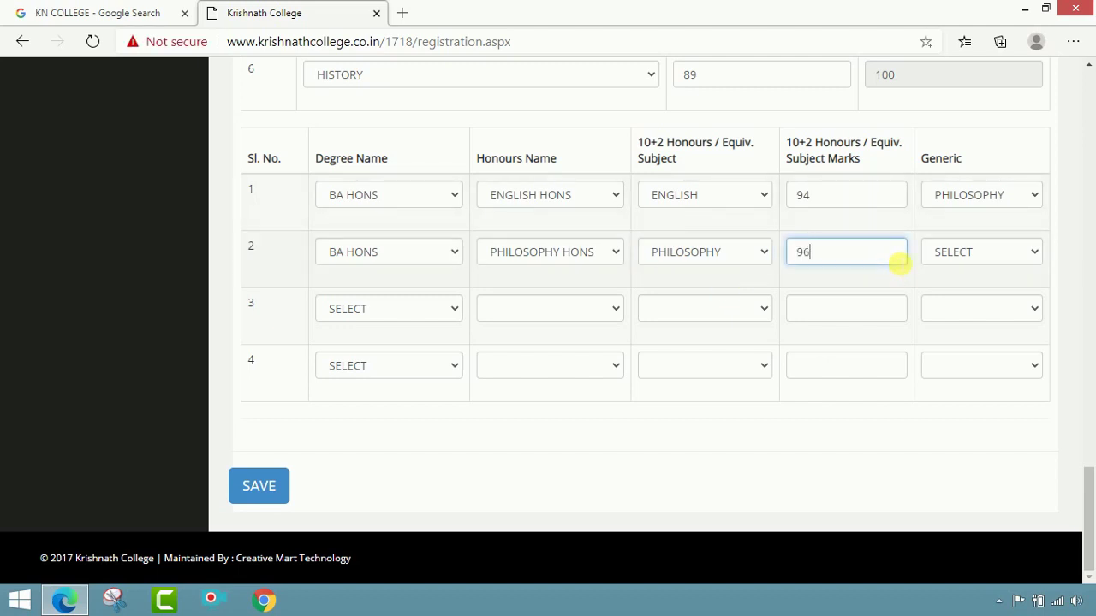
left_click(899, 262)
type("96")
left_click(961, 254)
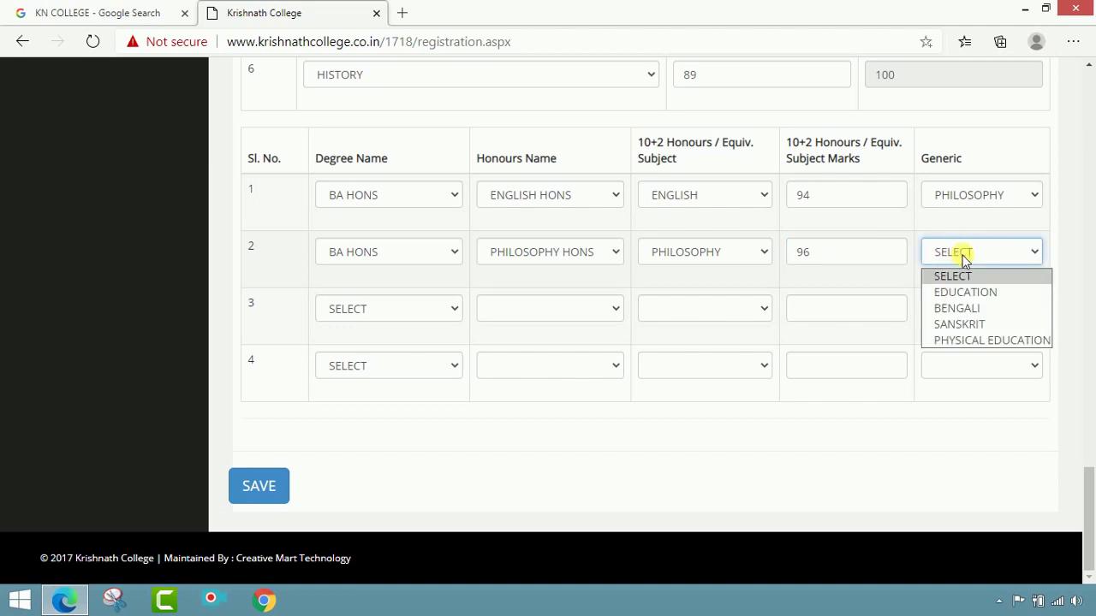
left_click(982, 300)
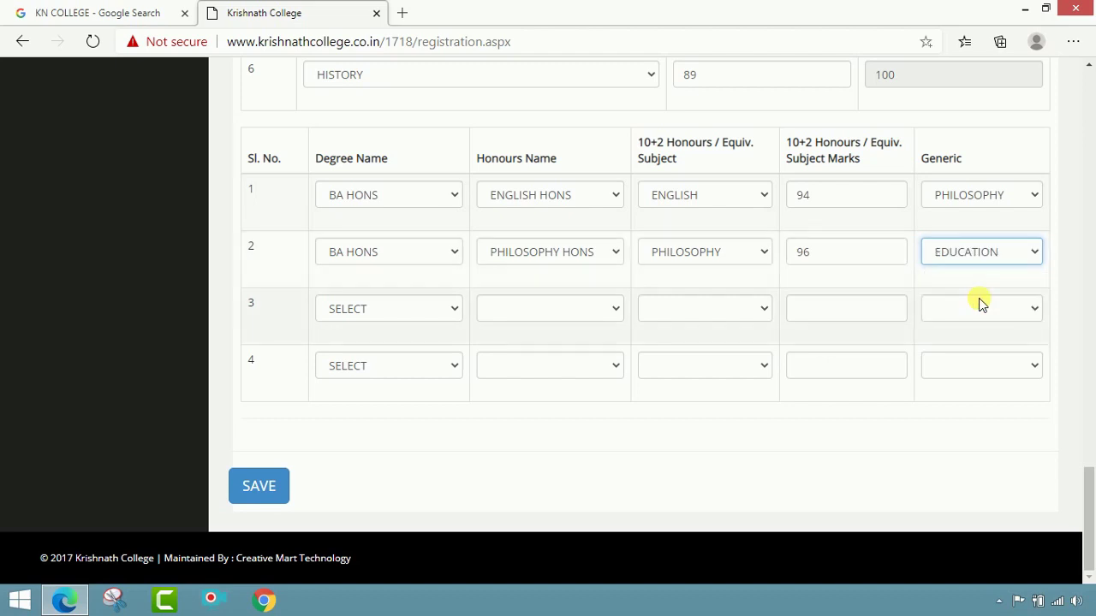
left_click(382, 312)
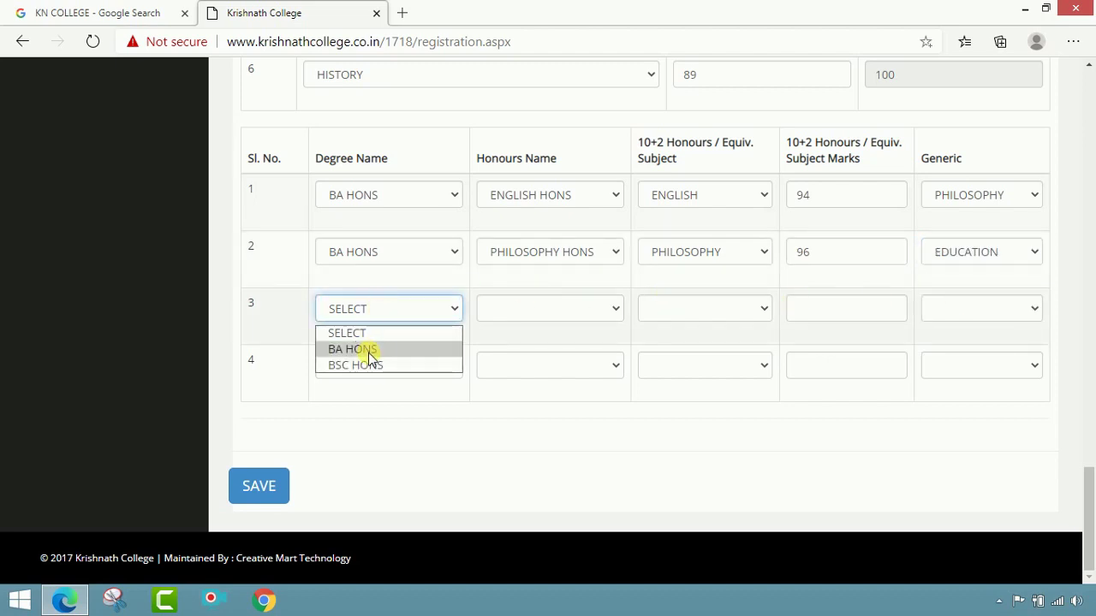
Step: In honours row 3, choose degree BA HONS and honours name HISTORY HONS
left_click(368, 350)
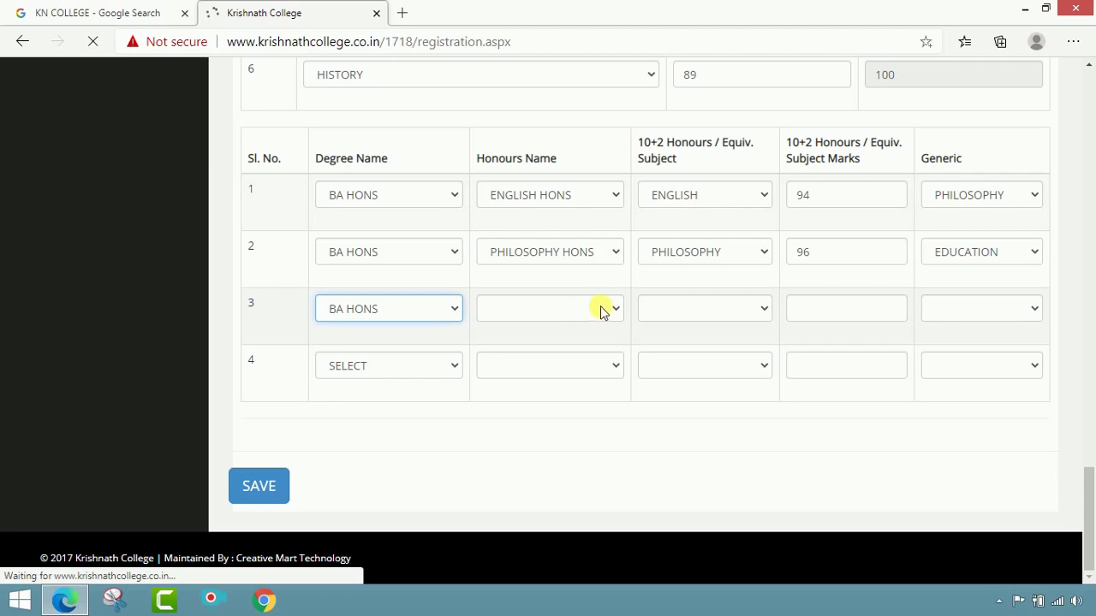
scroll(601, 313, "down", 6)
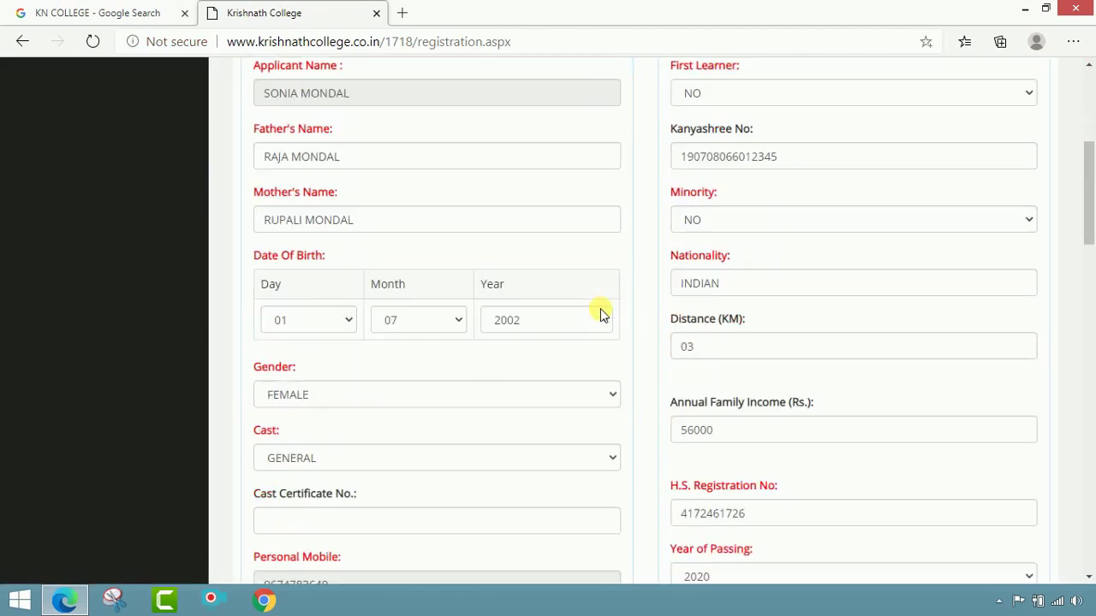
scroll(601, 313, "down", 20)
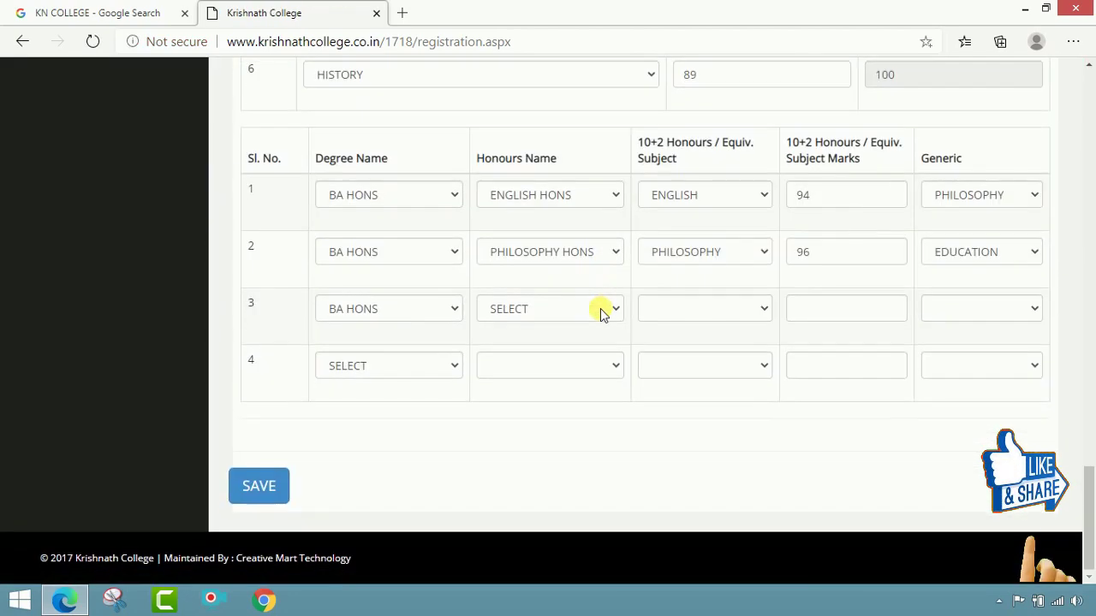
left_click(602, 312)
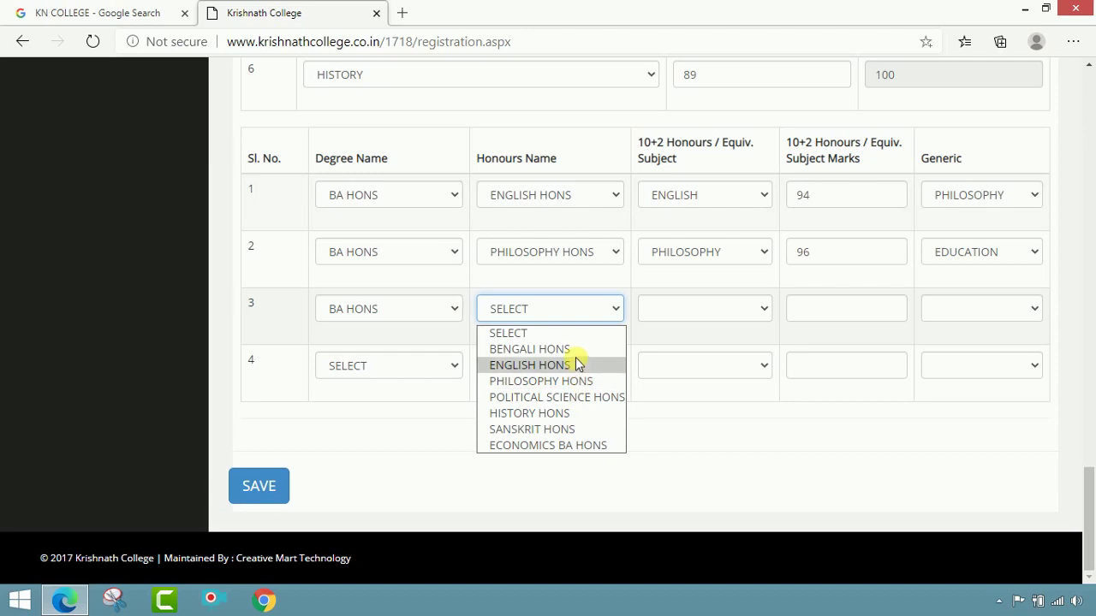
left_click(570, 414)
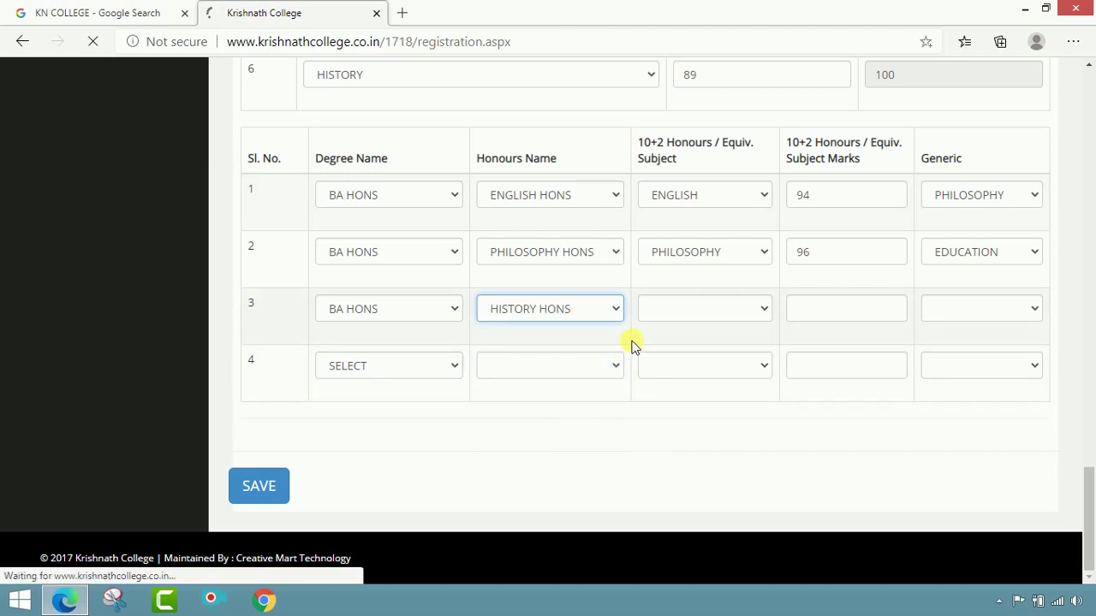
scroll(733, 435, "down", 6)
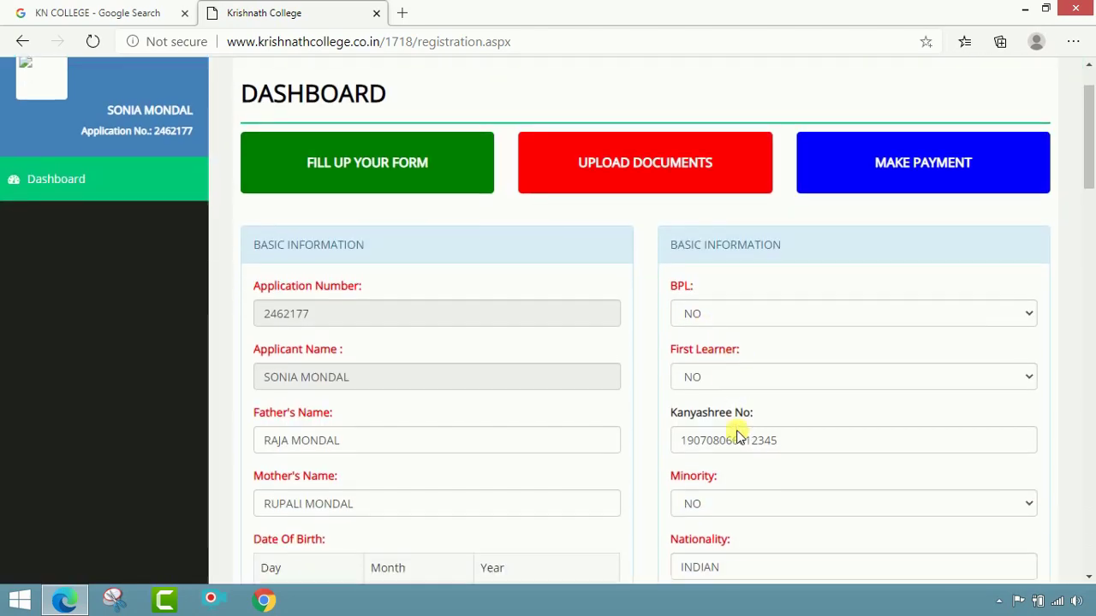
scroll(734, 435, "down", 15)
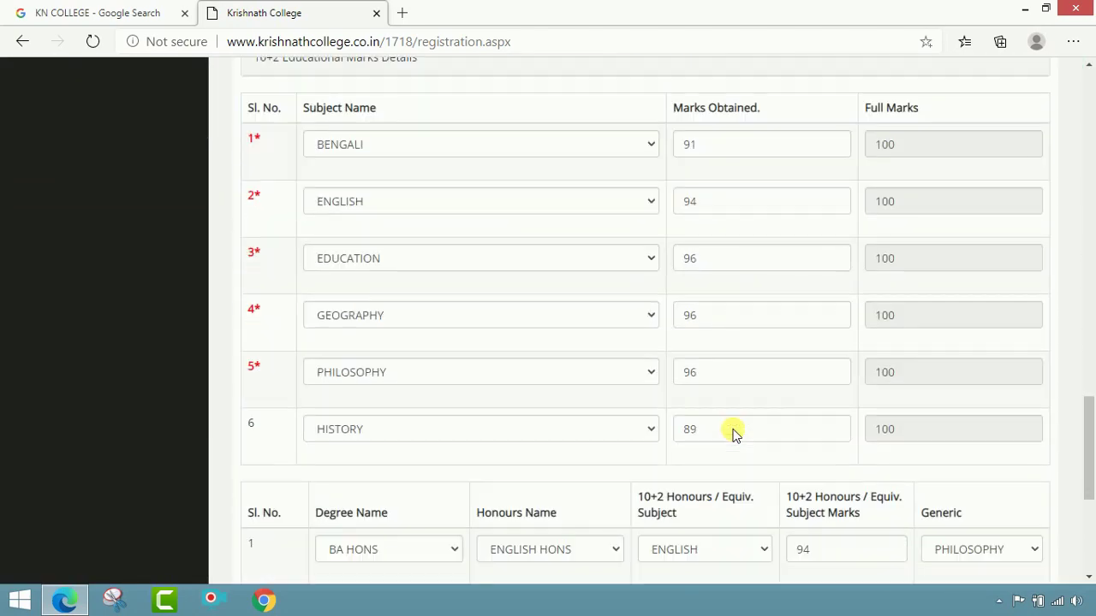
Step: Give row 3 subject HISTORY with 89 marks and PHILOSOPHY as generic, then save
left_click(698, 351)
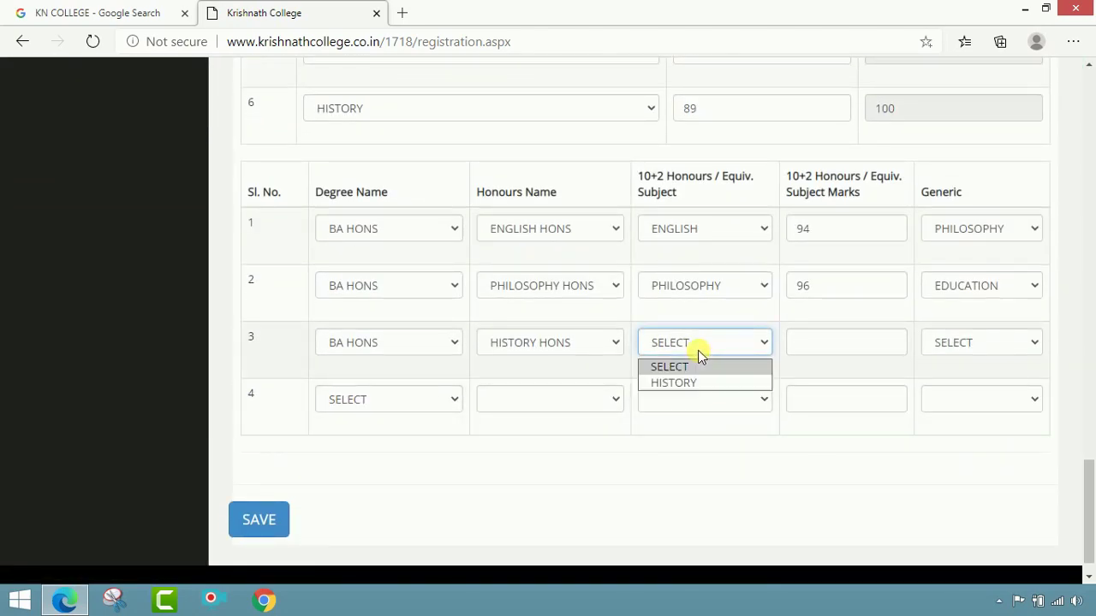
left_click(692, 383)
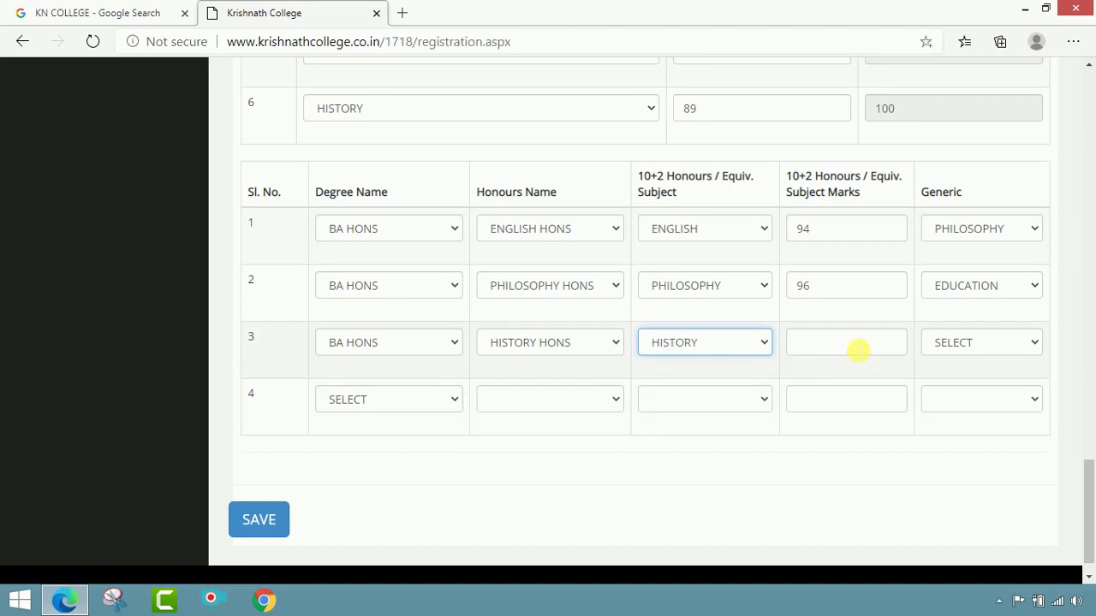
left_click(857, 349)
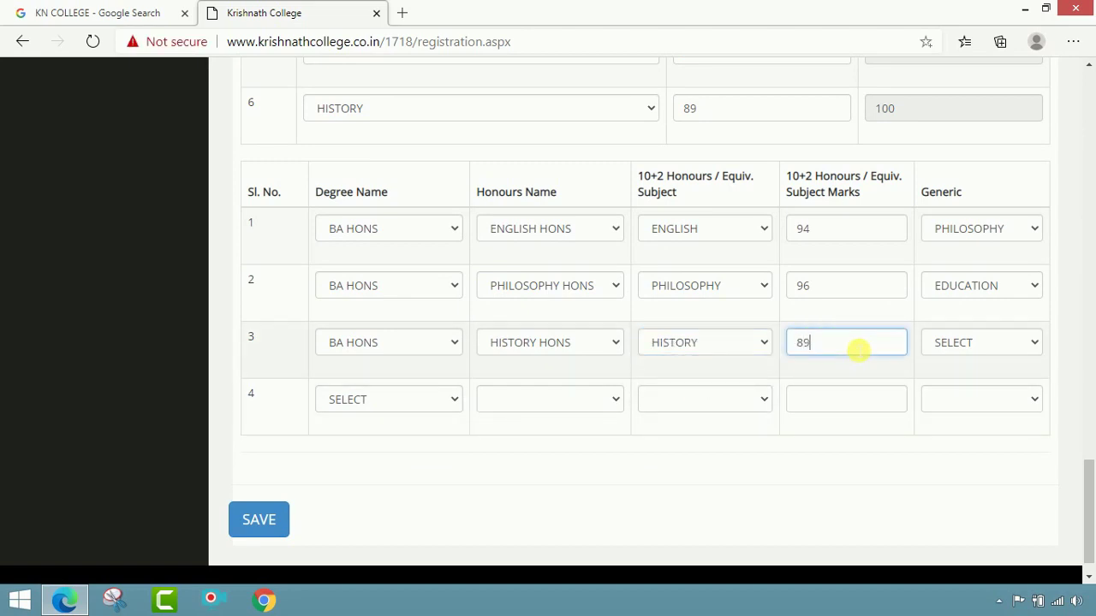
left_click(979, 347)
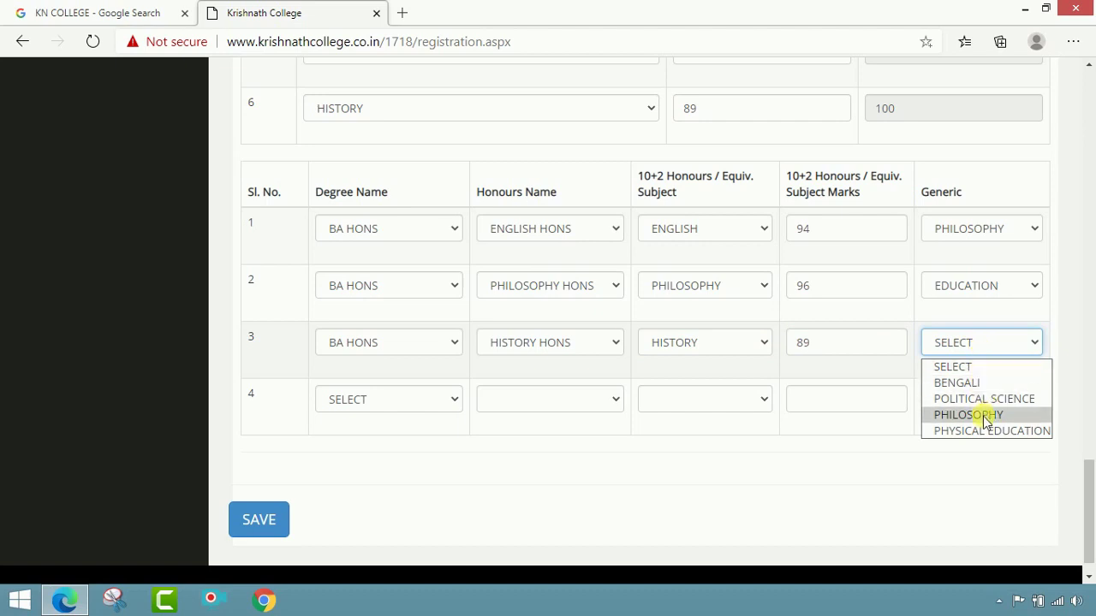
left_click(968, 415)
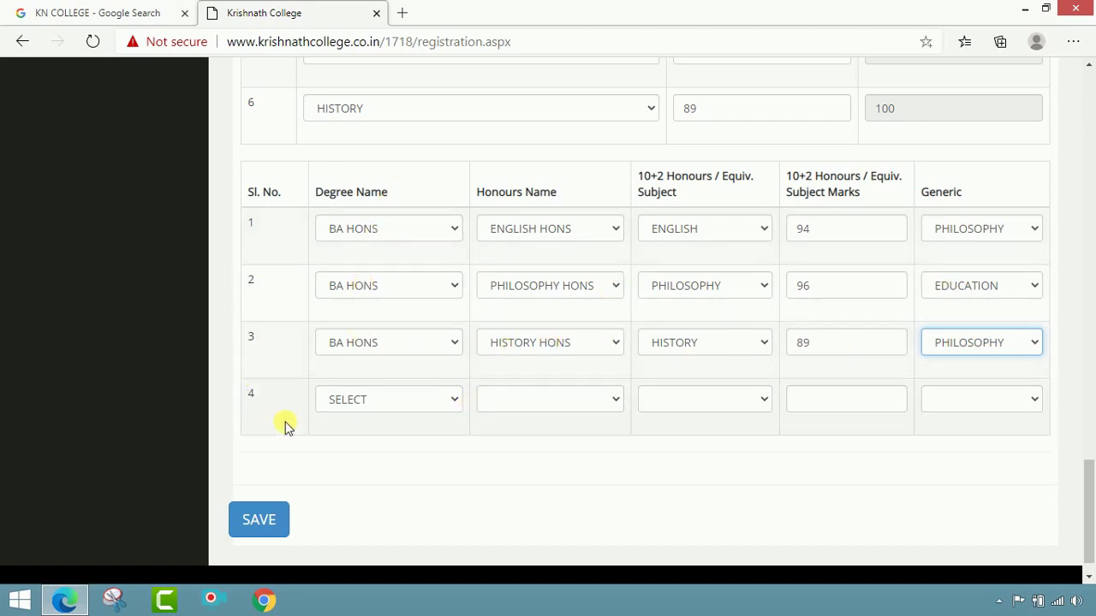
left_click(277, 522)
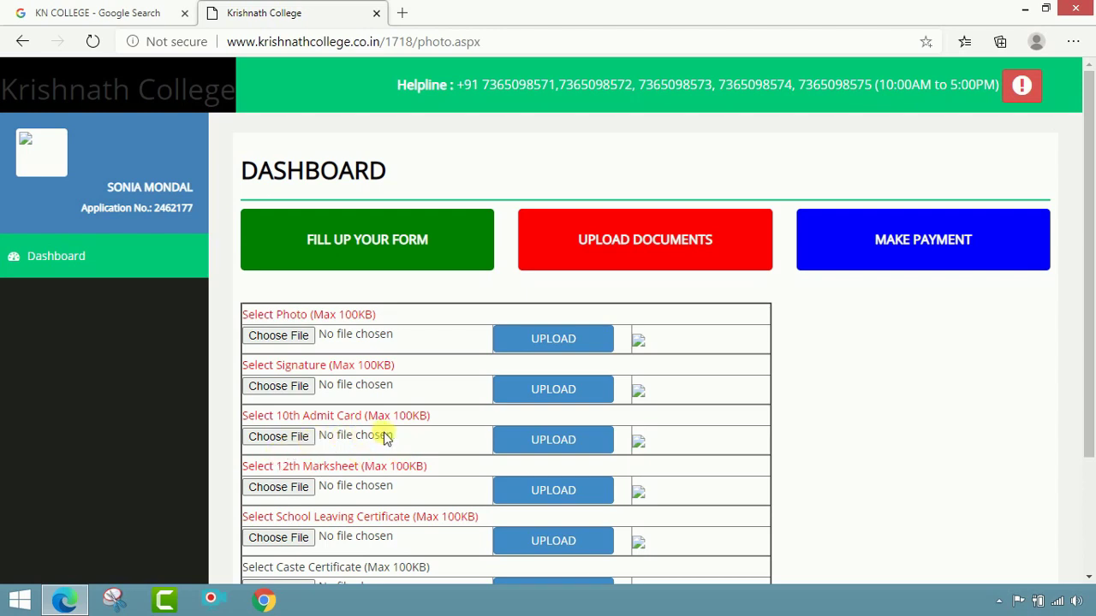
Step: Scroll the Upload Documents page to view the photo, signature and certificate slots
scroll(379, 435, "down", 1)
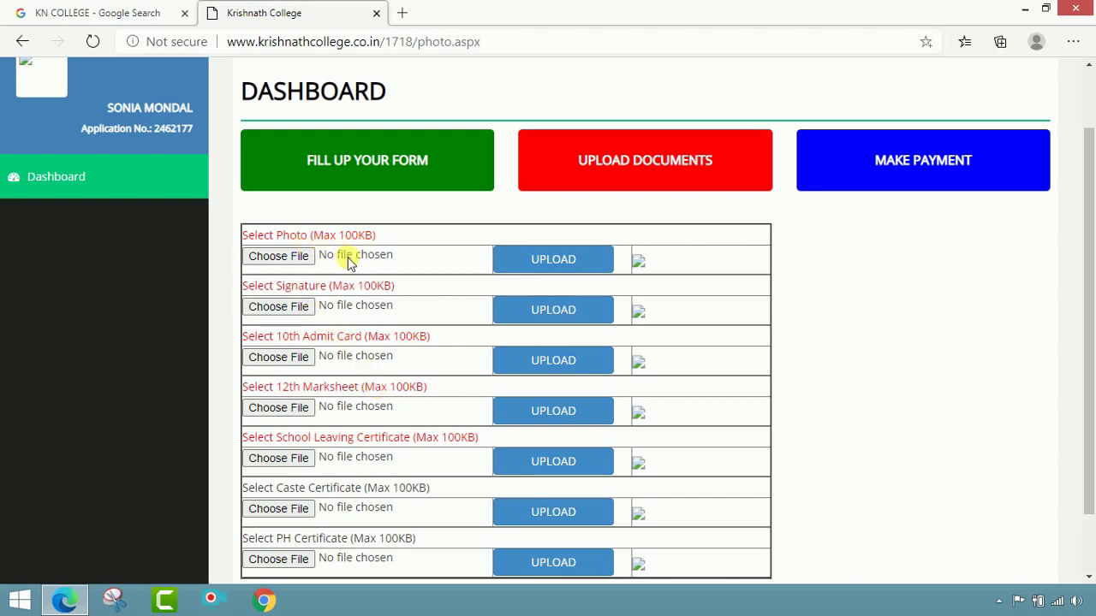
Step: Choose the SM. photo image from the SM folder as the applicant photo
left_click(301, 258)
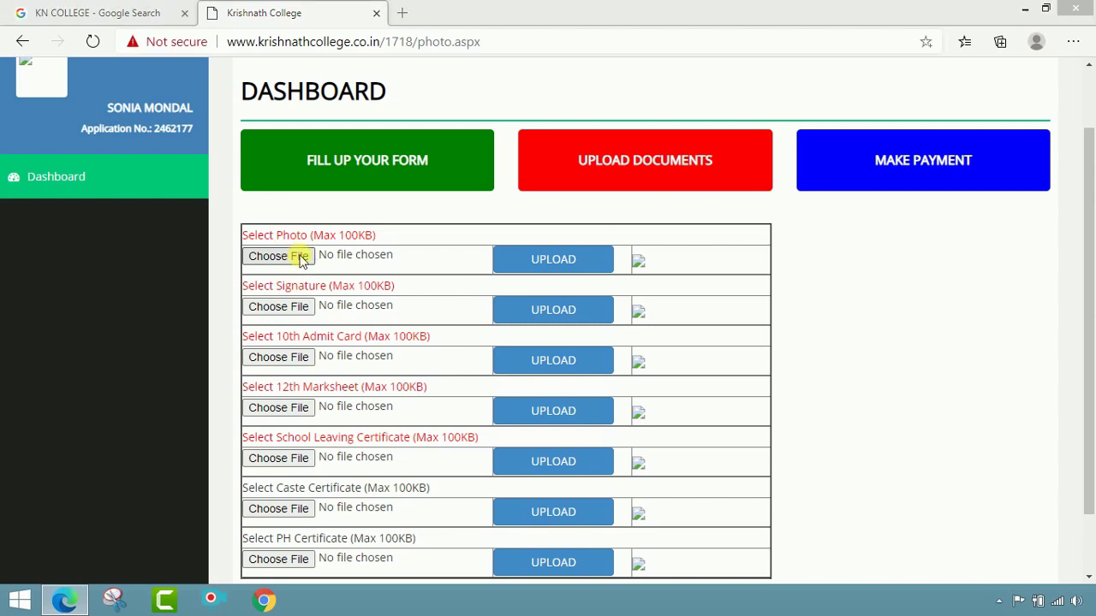
scroll(434, 249, "down", 2)
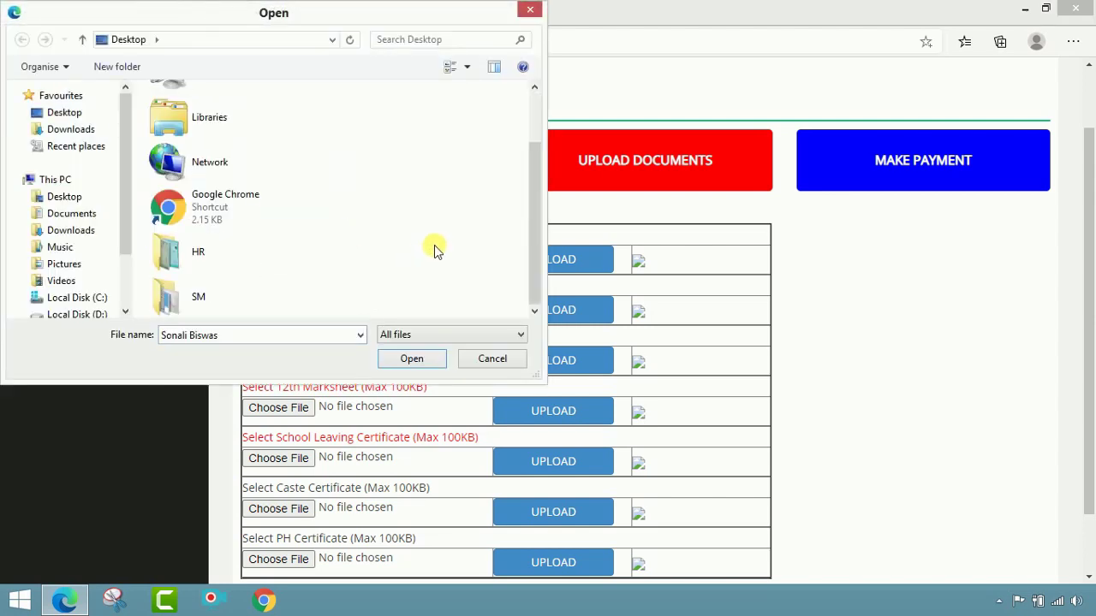
double_click(275, 294)
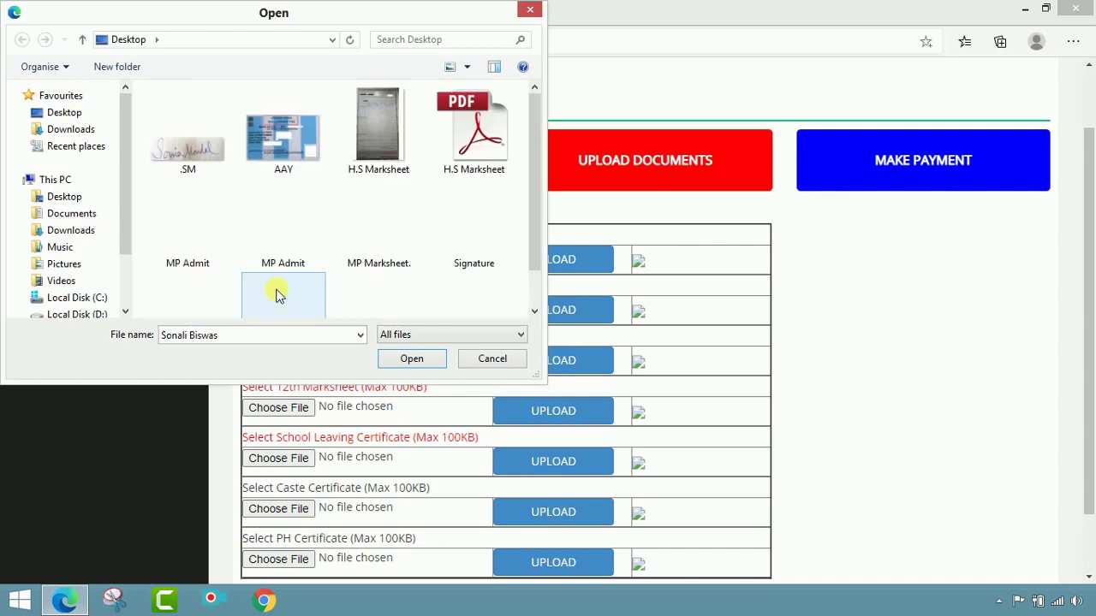
scroll(289, 264, "down", 1)
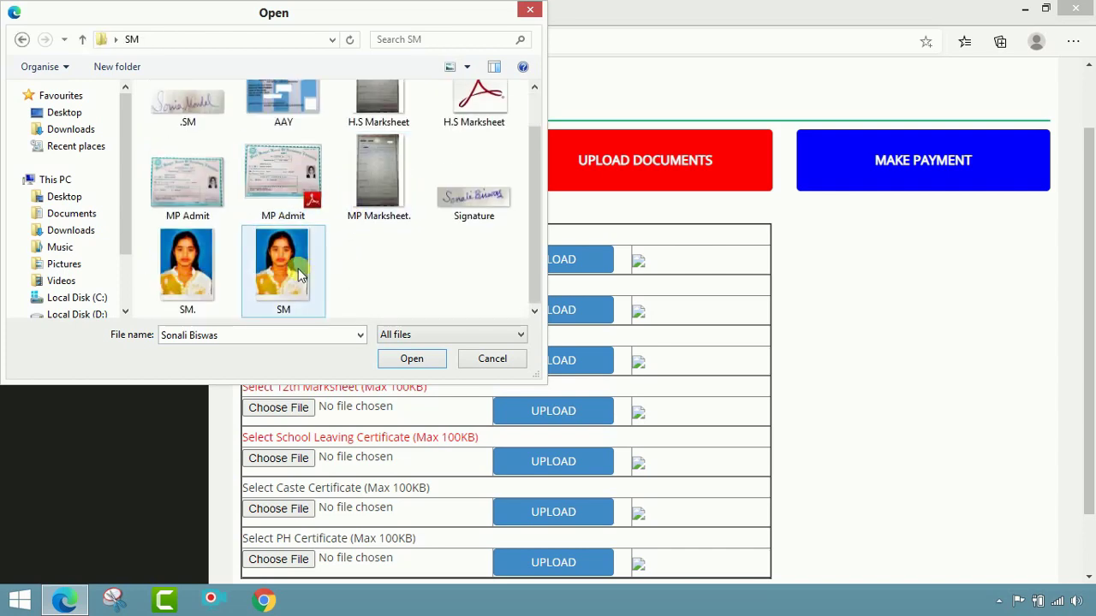
left_click(191, 272)
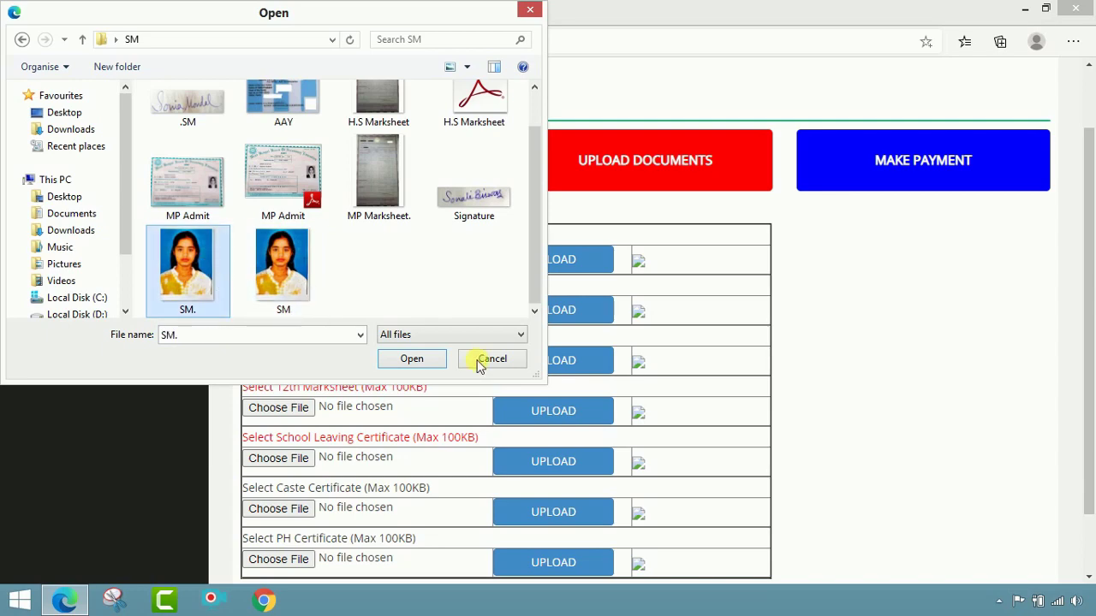
left_click(426, 363)
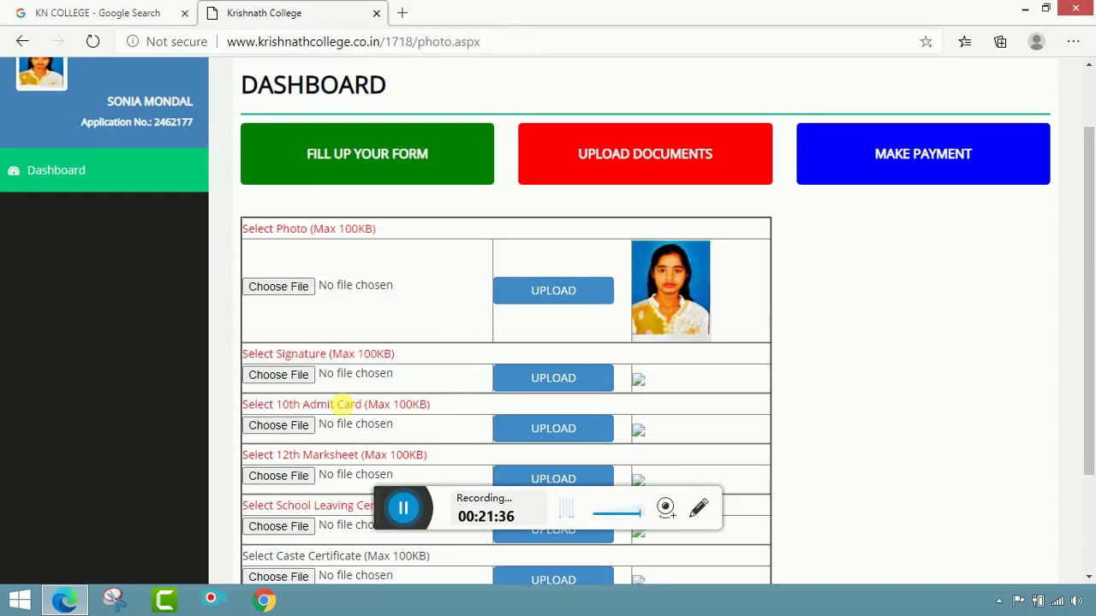
Step: Upload the .SM image as the applicant's signature
left_click(280, 375)
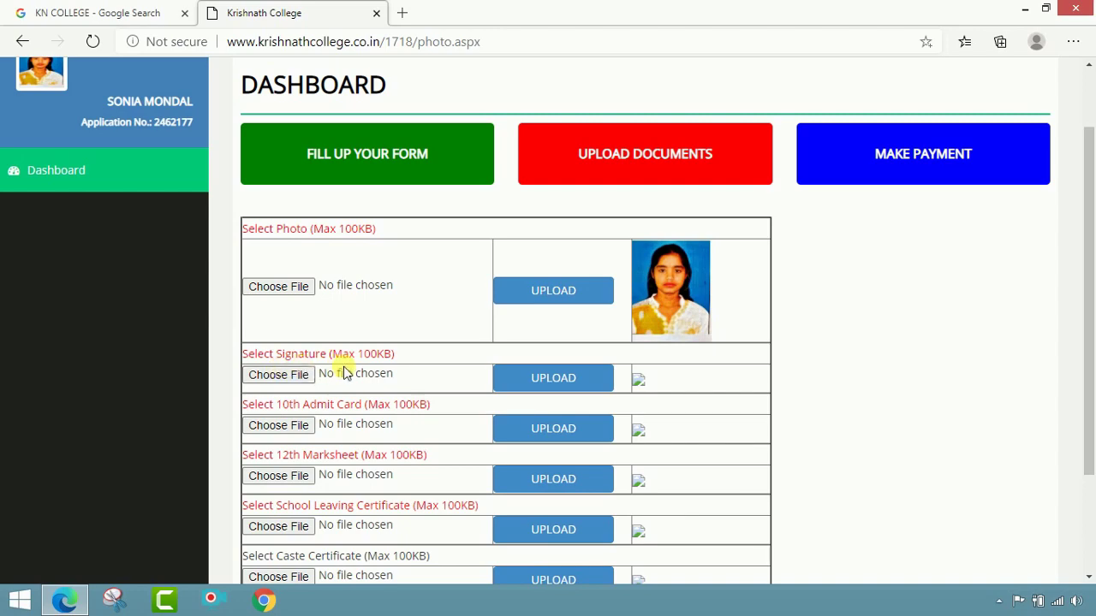
left_click(305, 375)
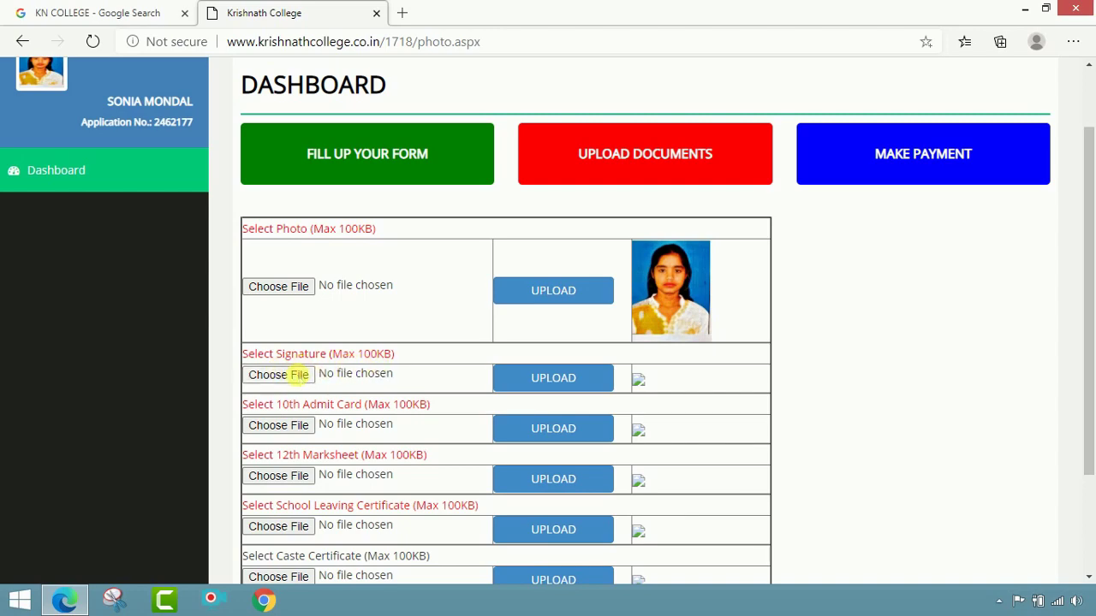
left_click(285, 305)
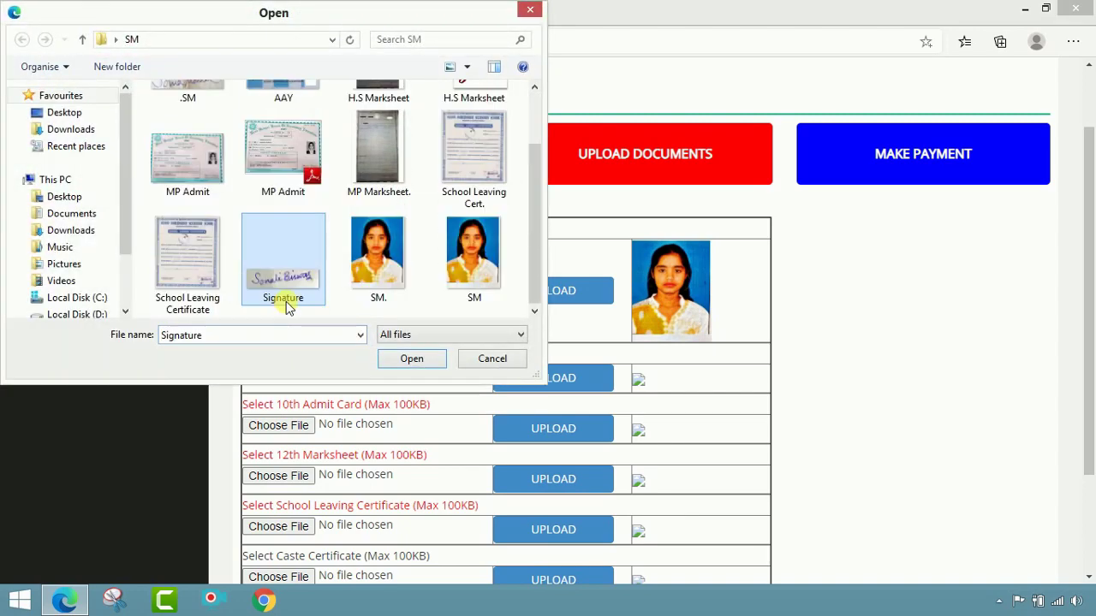
scroll(274, 218, "up", 1)
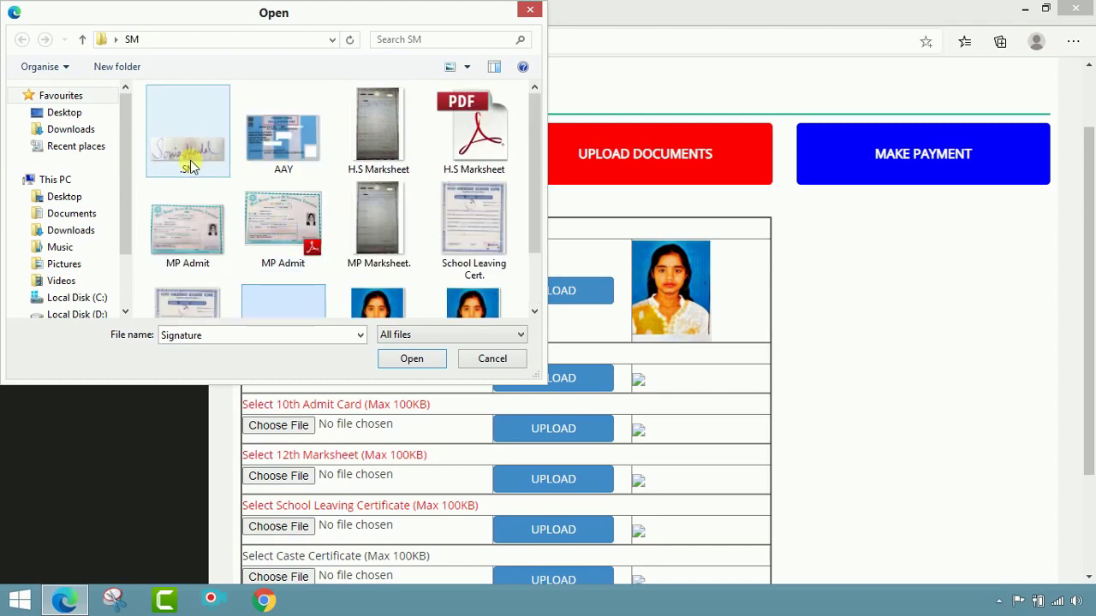
left_click(184, 155)
left_click(428, 364)
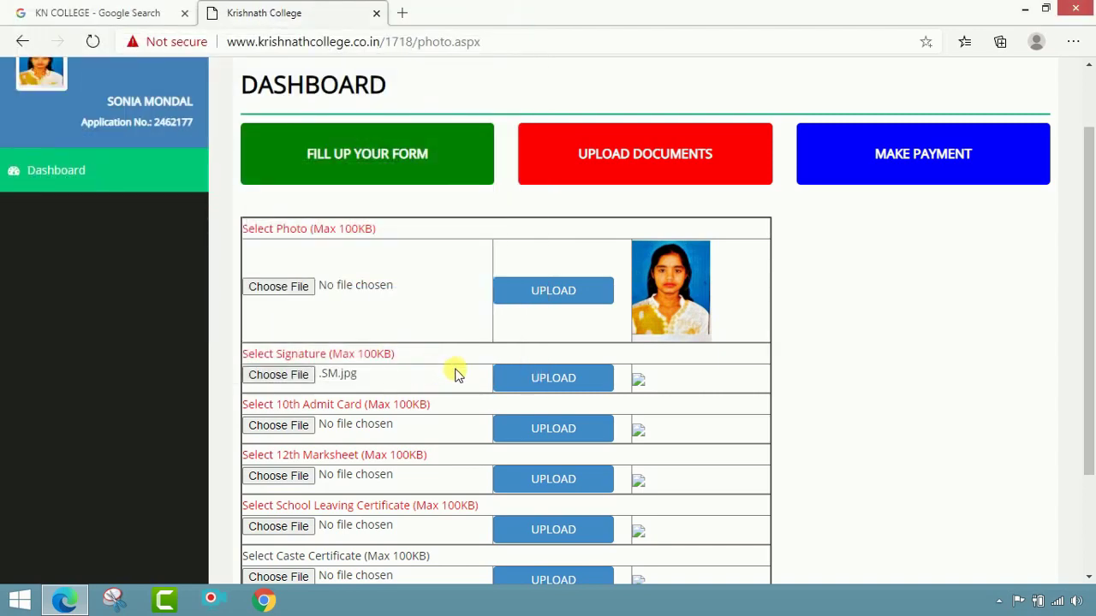
left_click(532, 377)
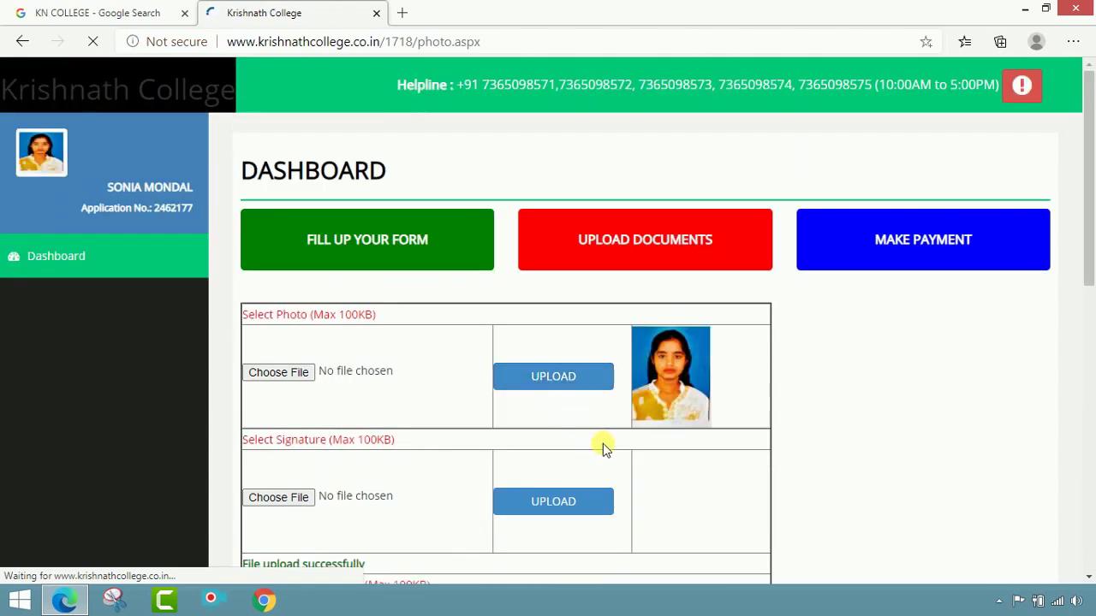
scroll(603, 443, "down", 1)
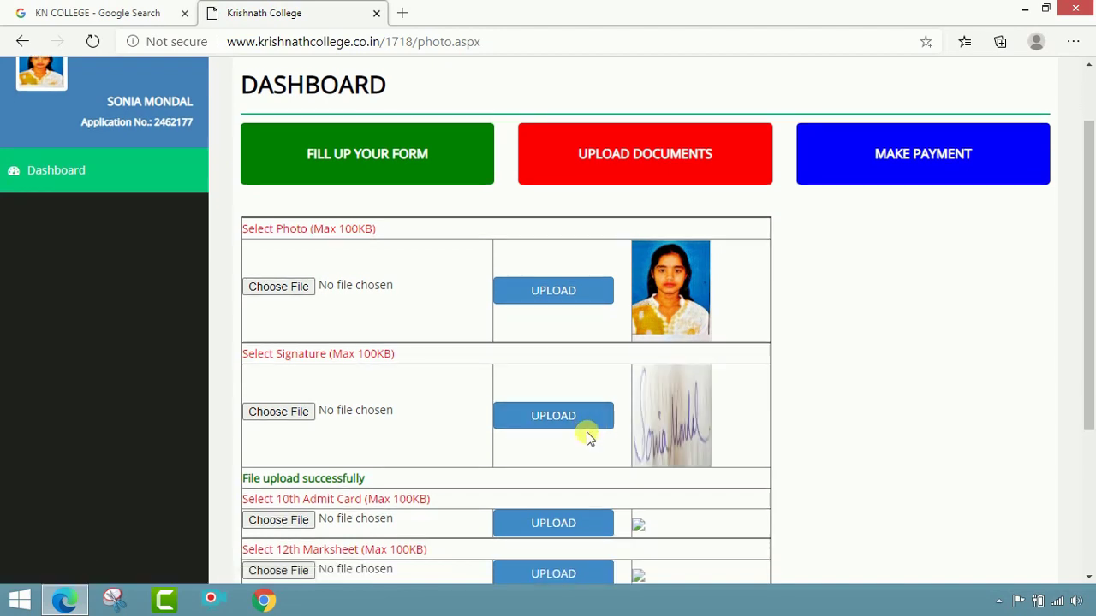
scroll(336, 469, "down", 2)
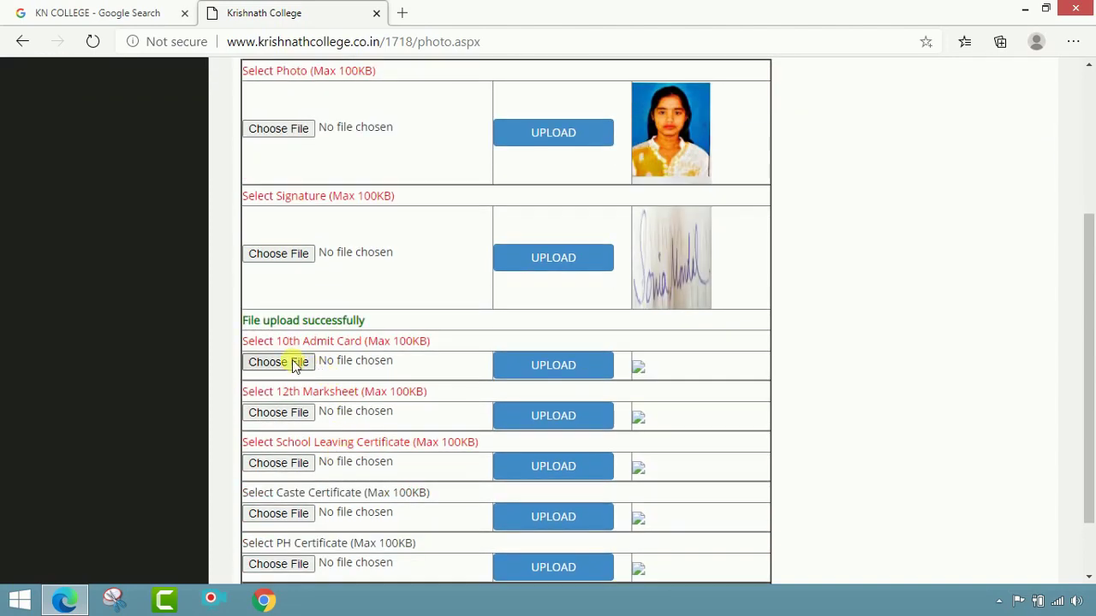
Step: Upload MP Admit.jpeg into the 10th Admit Card slot
left_click(306, 363)
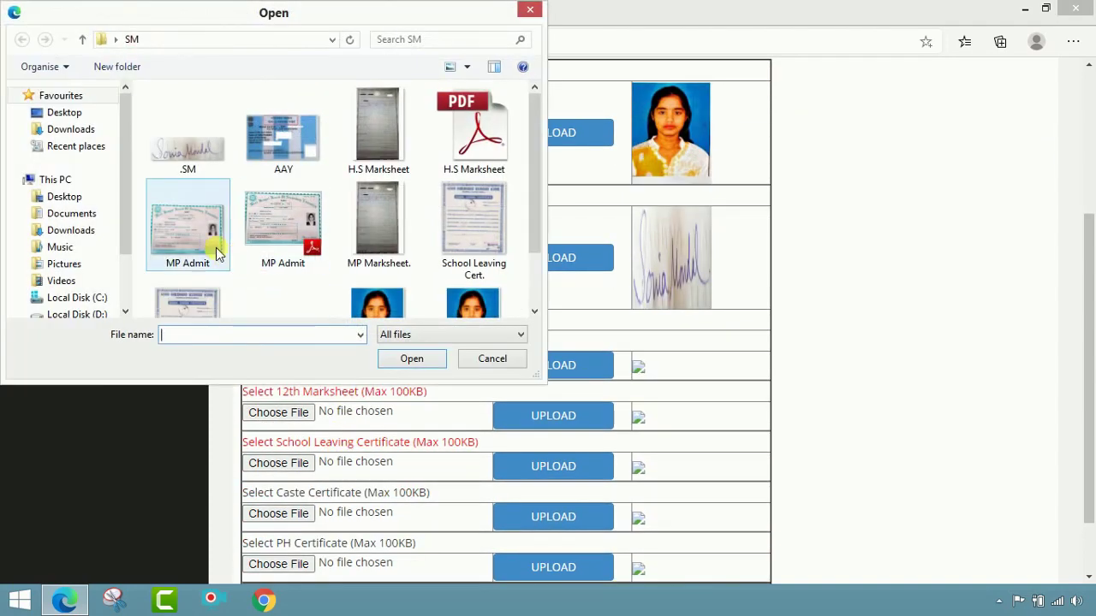
left_click(216, 250)
left_click(419, 358)
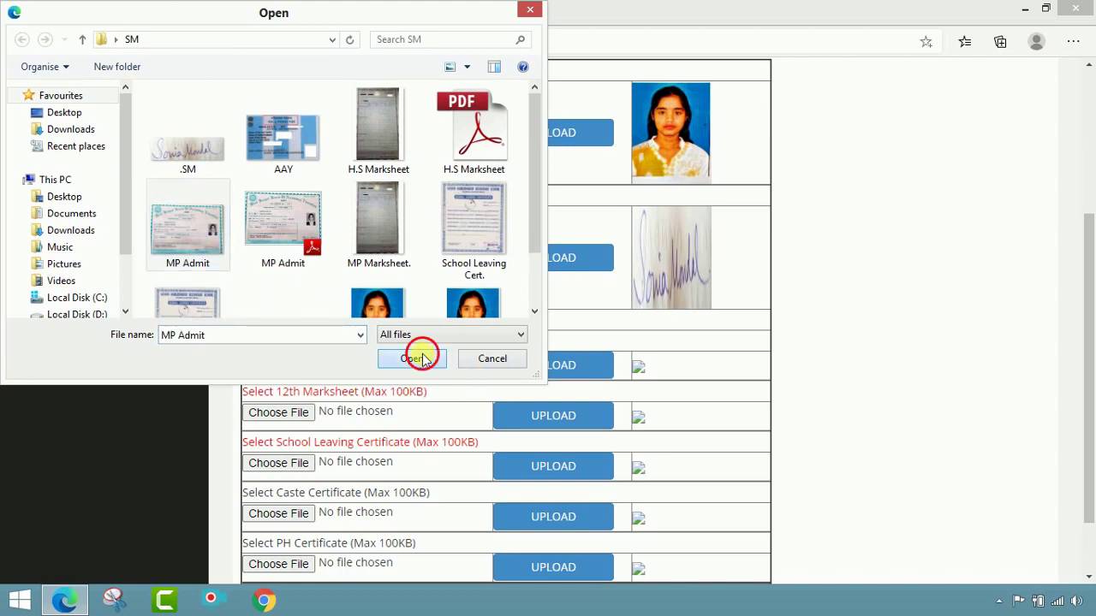
left_click(548, 368)
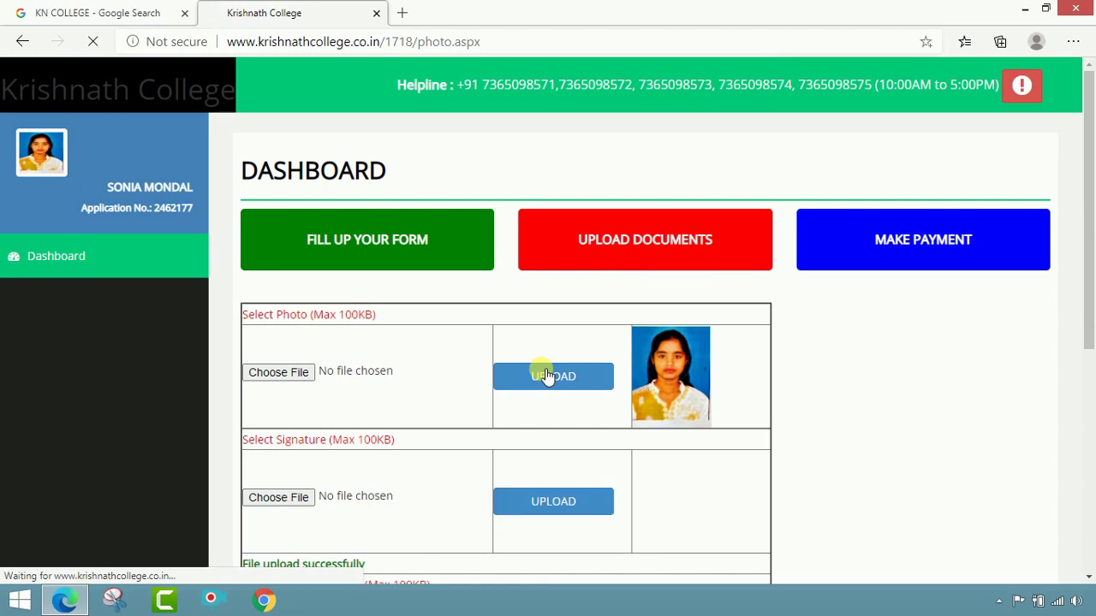
scroll(547, 375, "down", 3)
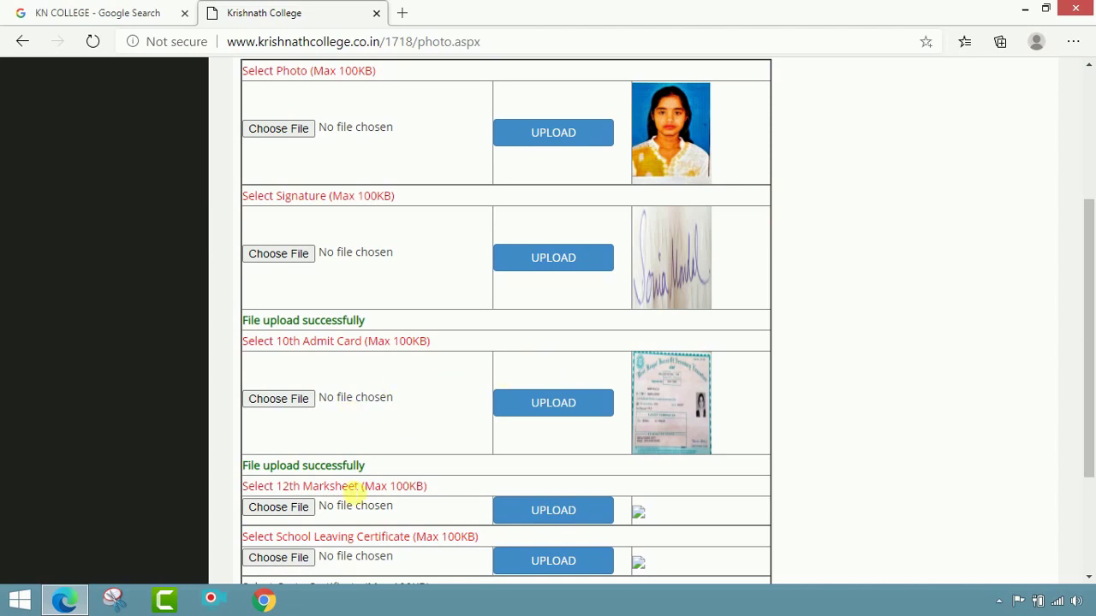
Step: Upload the MP Marksheet image into the 12th Marksheet slot
left_click(294, 507)
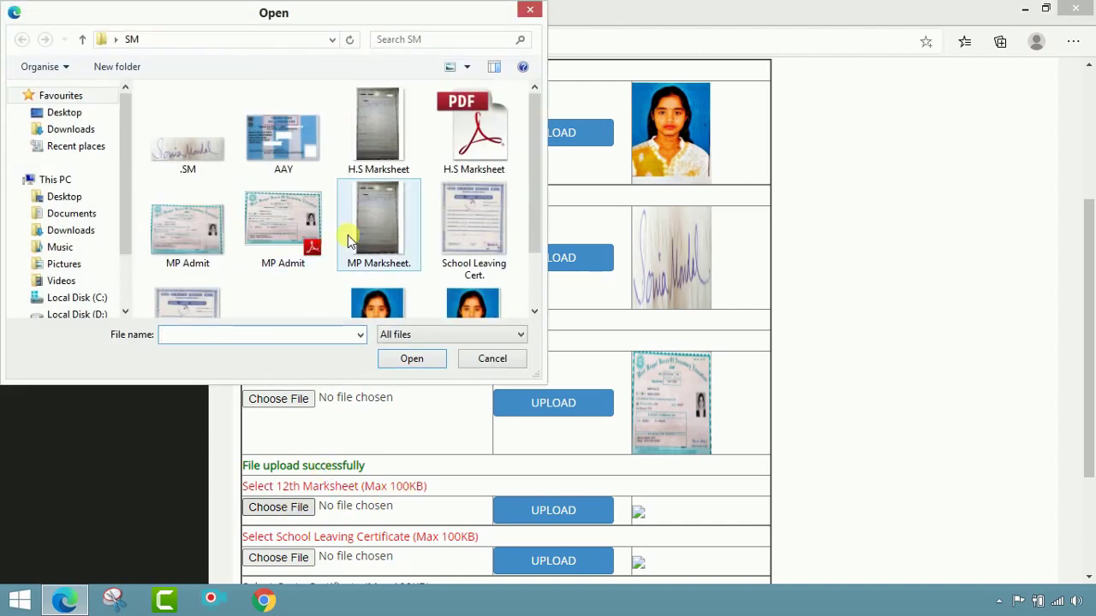
left_click(347, 235)
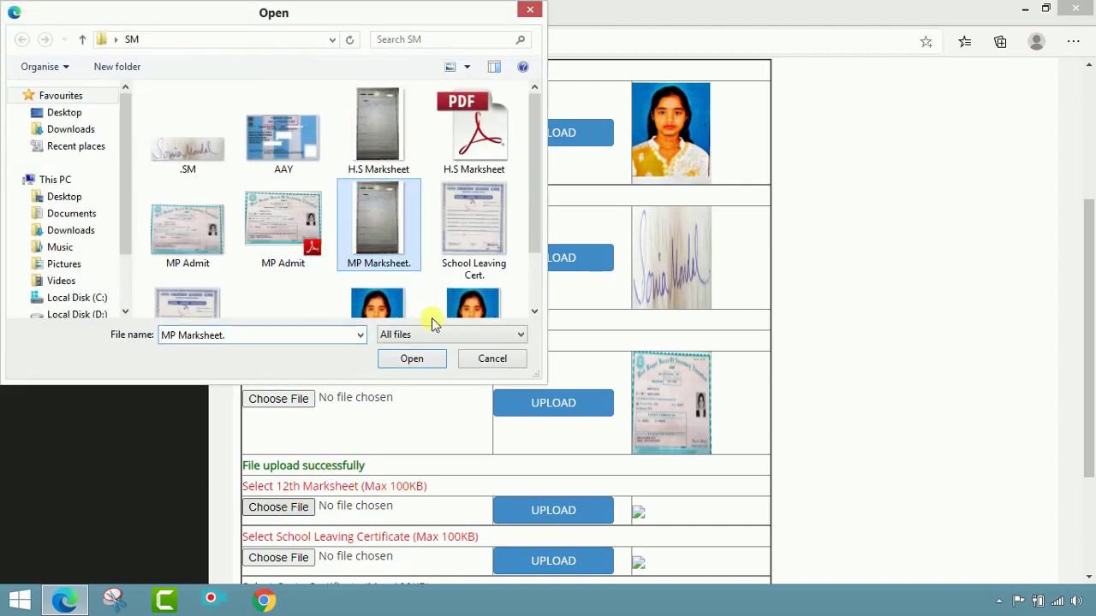
left_click(431, 359)
left_click(540, 505)
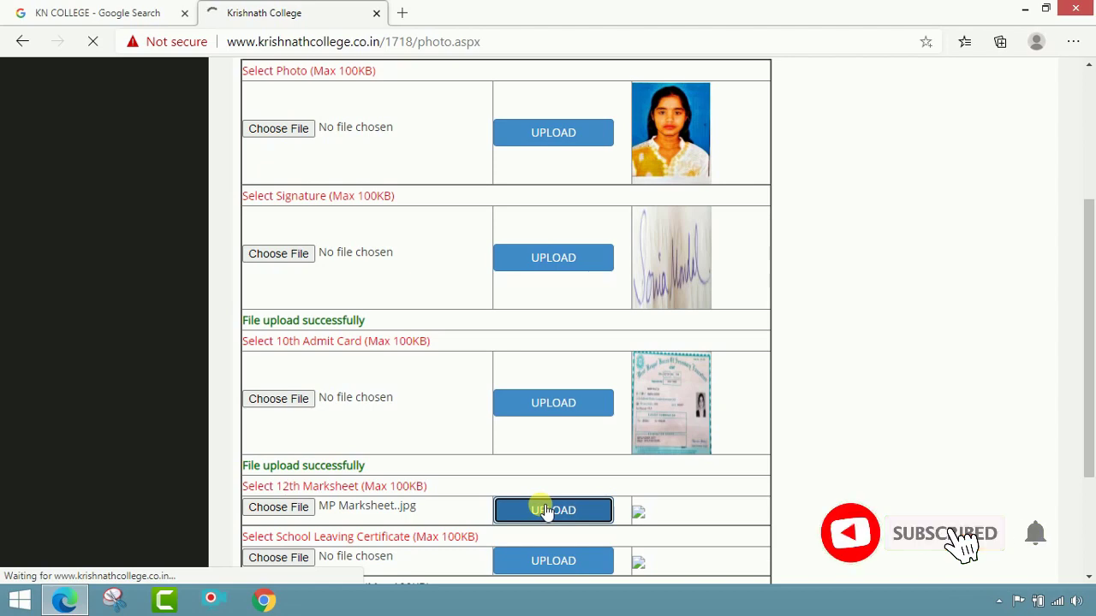
scroll(624, 479, "down", 3)
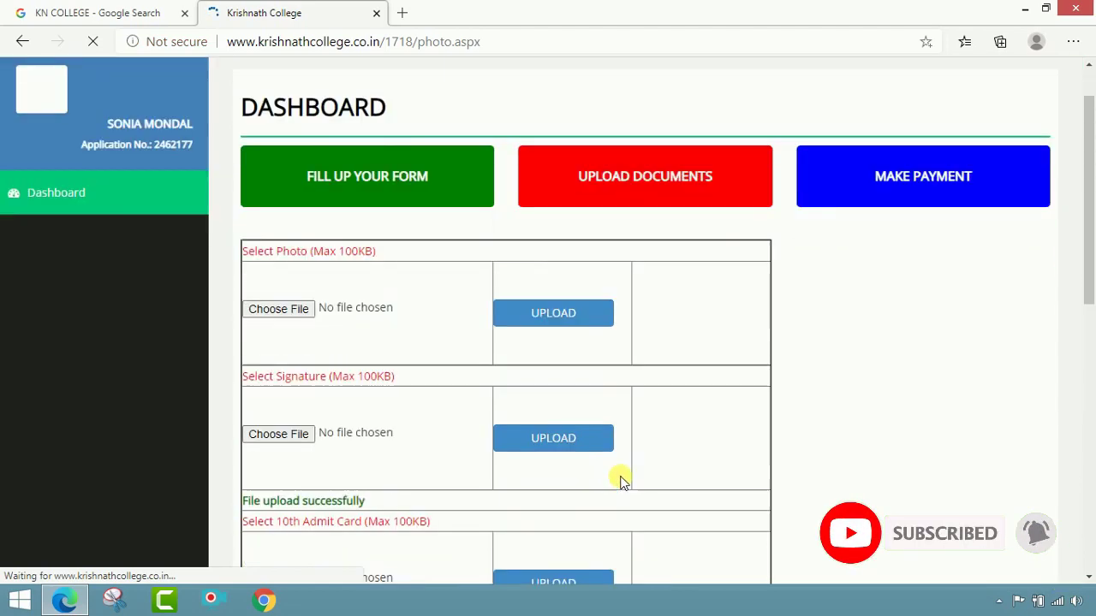
scroll(624, 480, "down", 1)
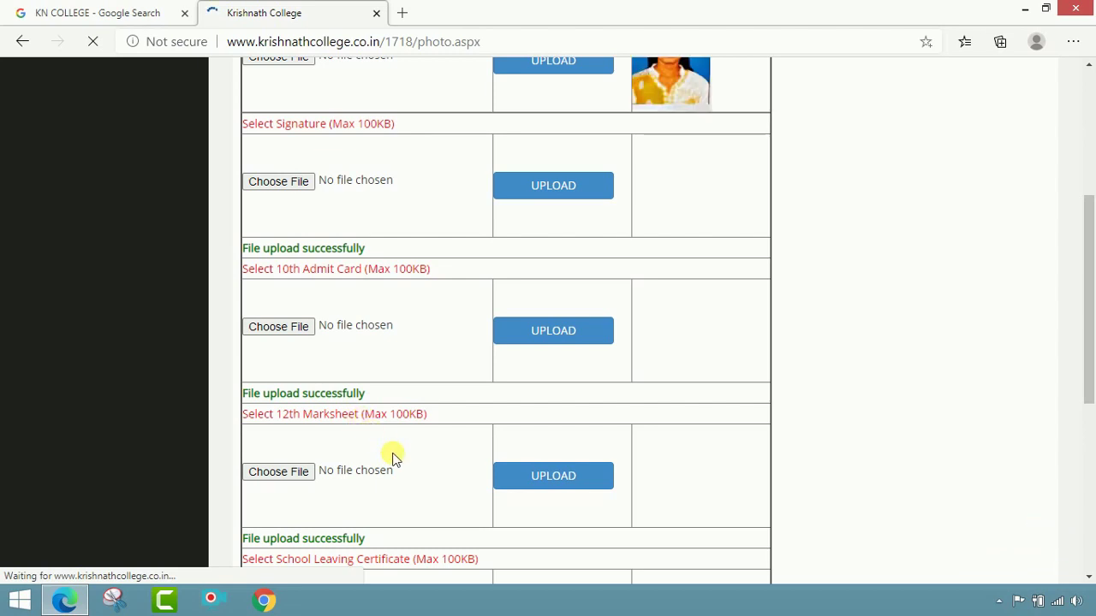
scroll(428, 463, "down", 1)
scroll(446, 467, "down", 1)
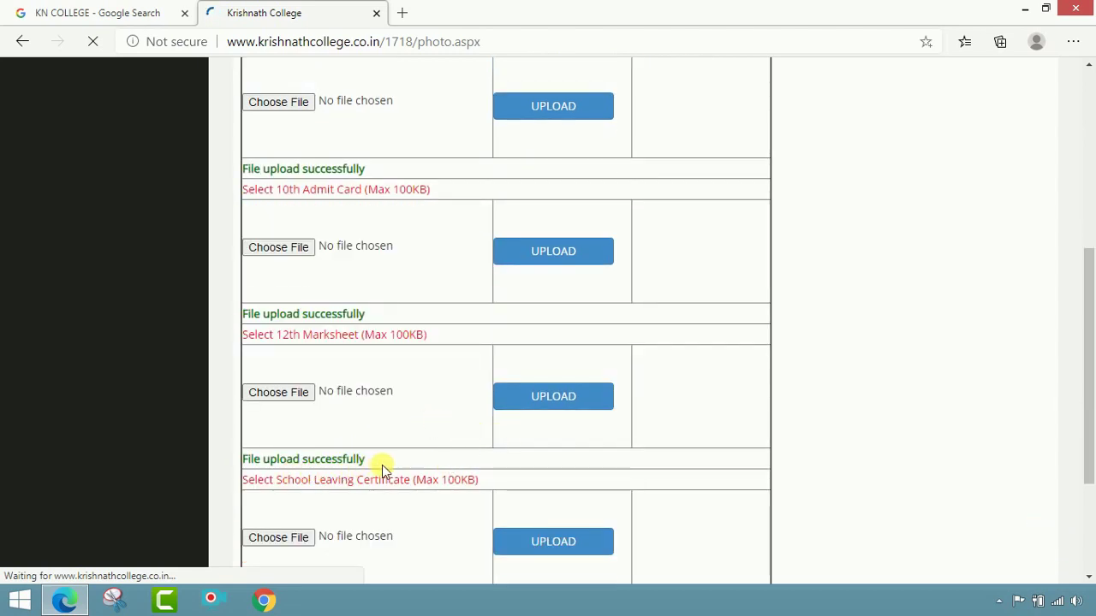
scroll(381, 464, "down", 1)
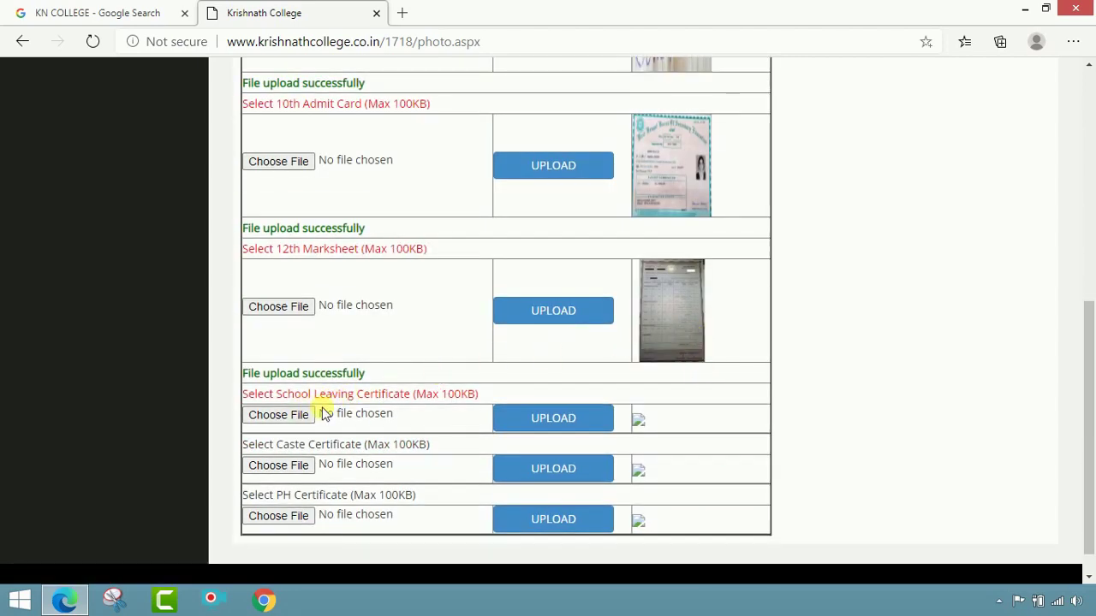
Step: Upload School Leaving Certificate.png into the School Leaving Certificate row
left_click(297, 416)
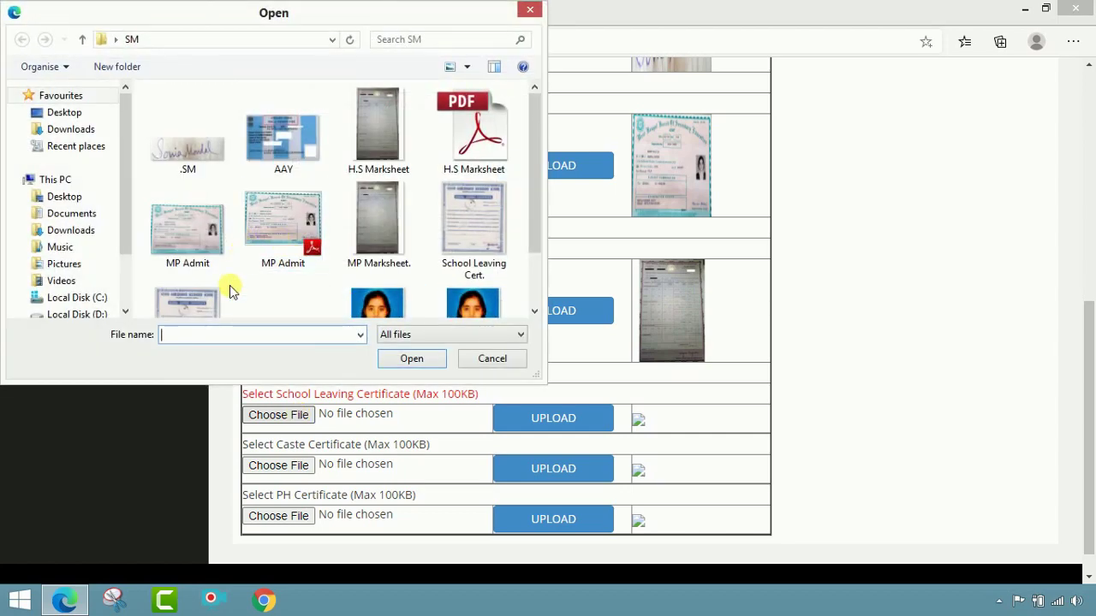
left_click(283, 302)
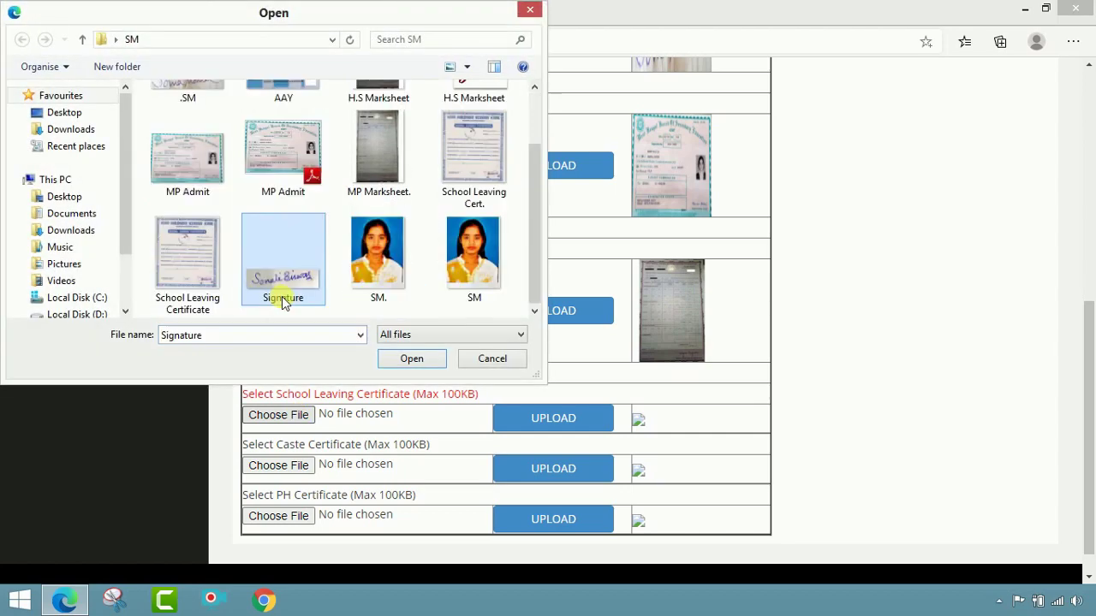
left_click(205, 269)
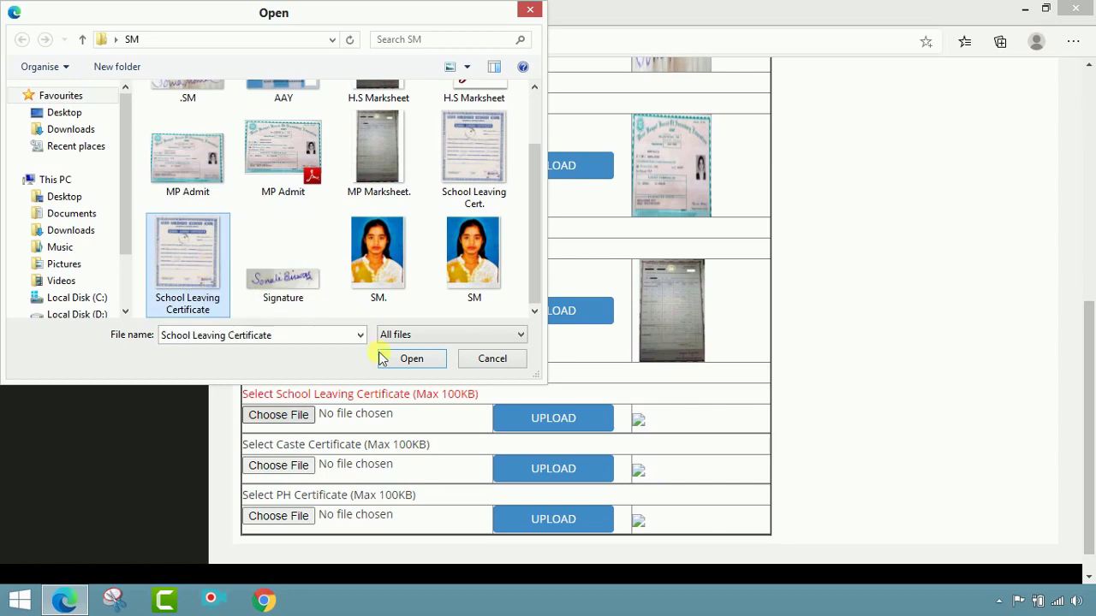
left_click(424, 367)
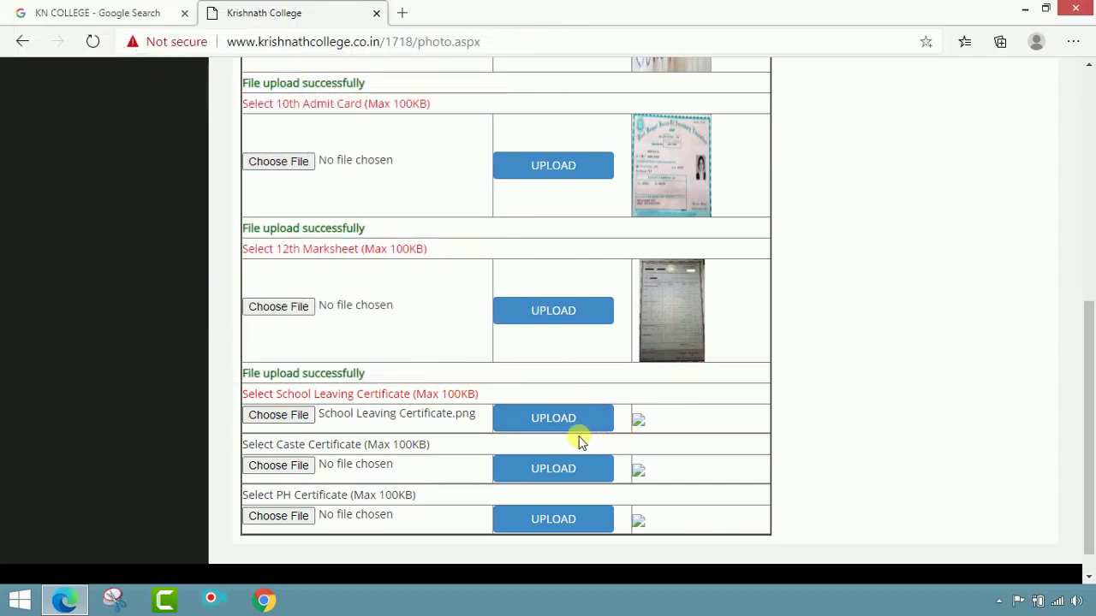
left_click(571, 428)
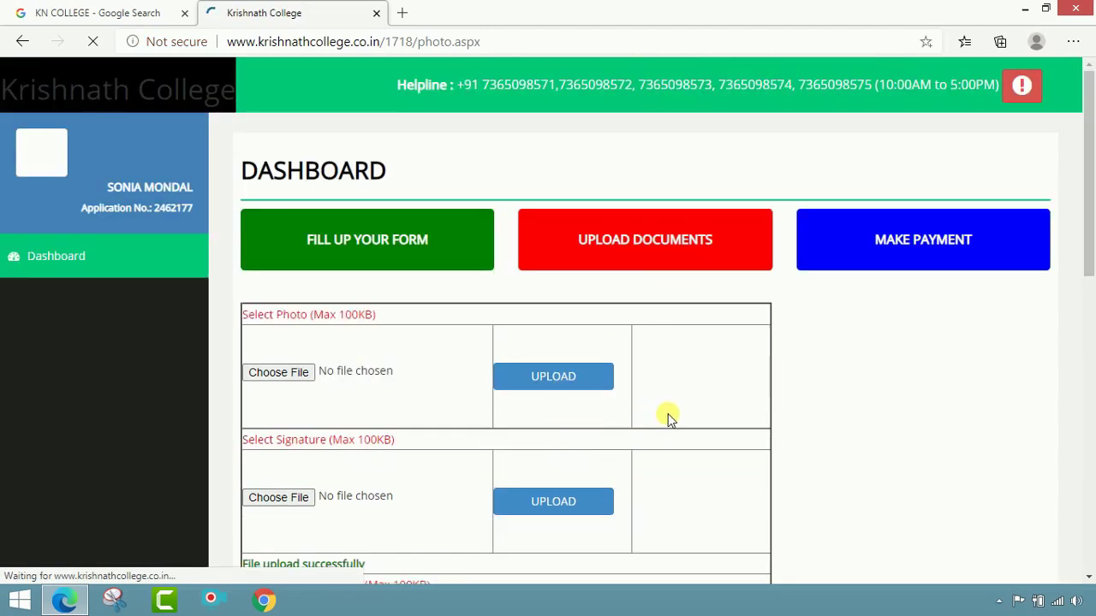
scroll(695, 426, "down", 1)
scroll(697, 428, "up", 2)
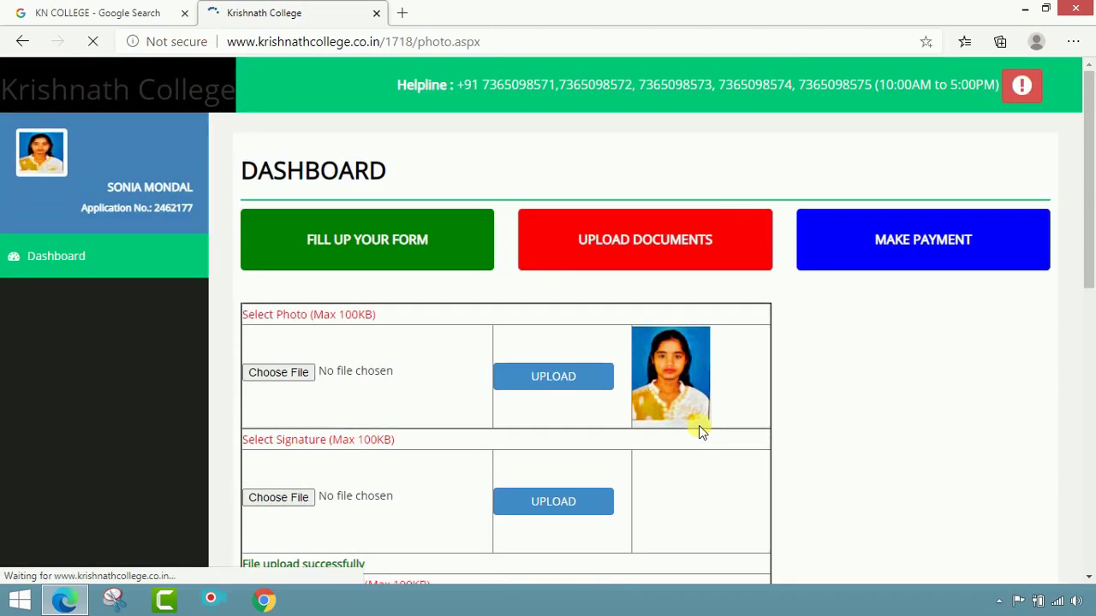
scroll(698, 431, "down", 7)
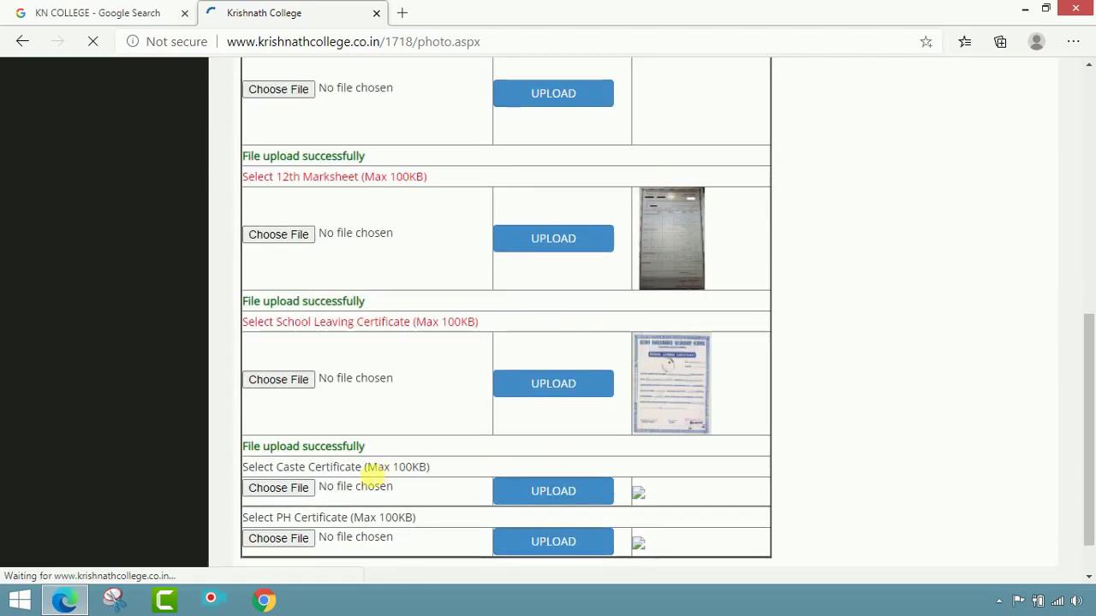
scroll(467, 459, "down", 1)
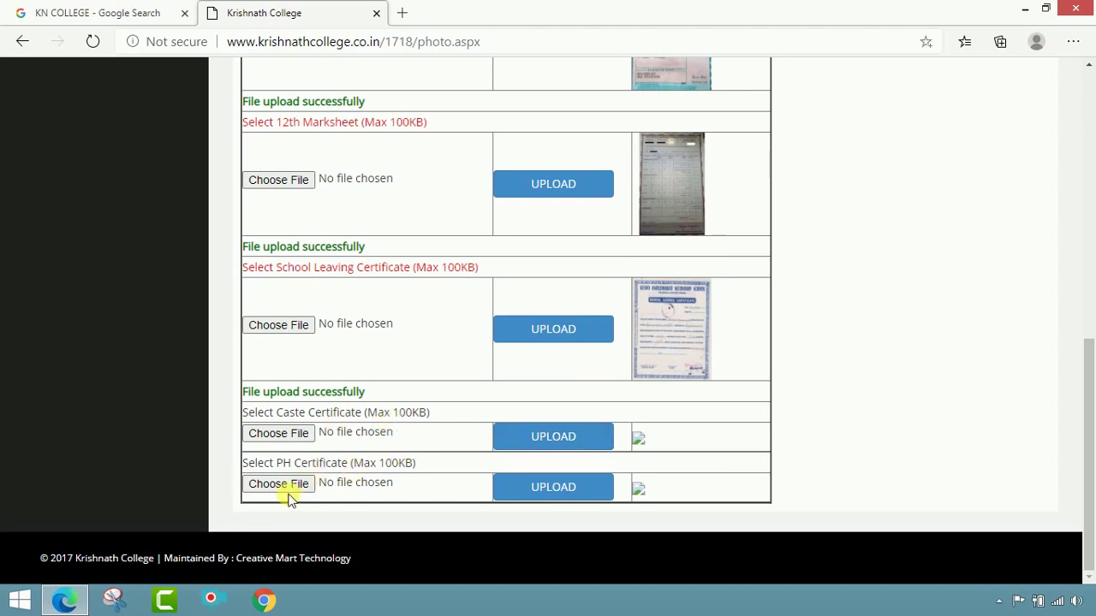
scroll(824, 440, "up", 6)
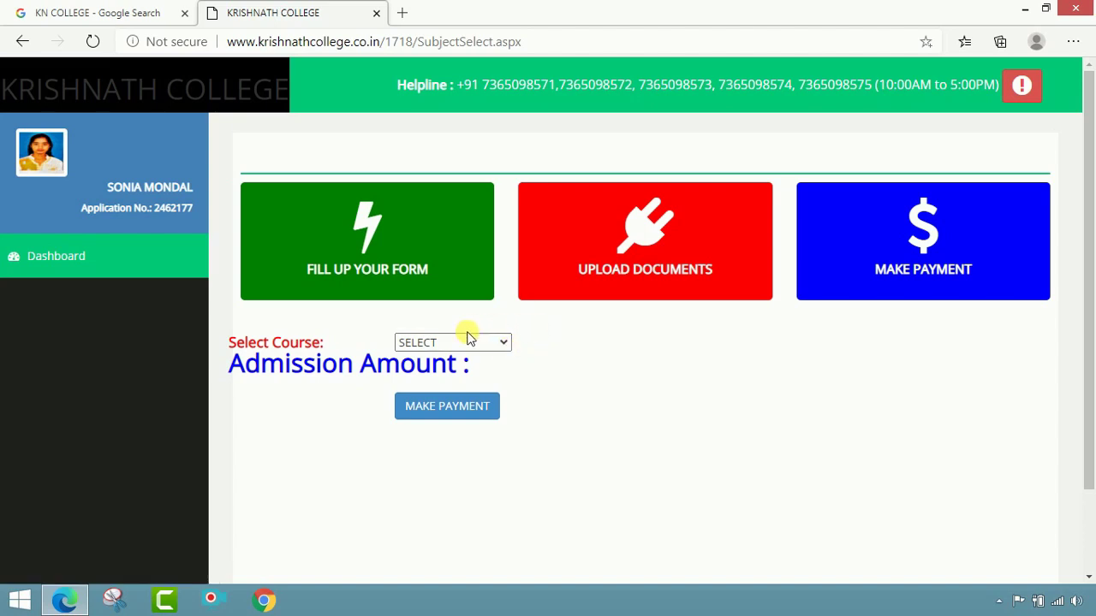
Step: Select APPLICATION FEES (390) as the course and proceed with Make Payment
left_click(504, 343)
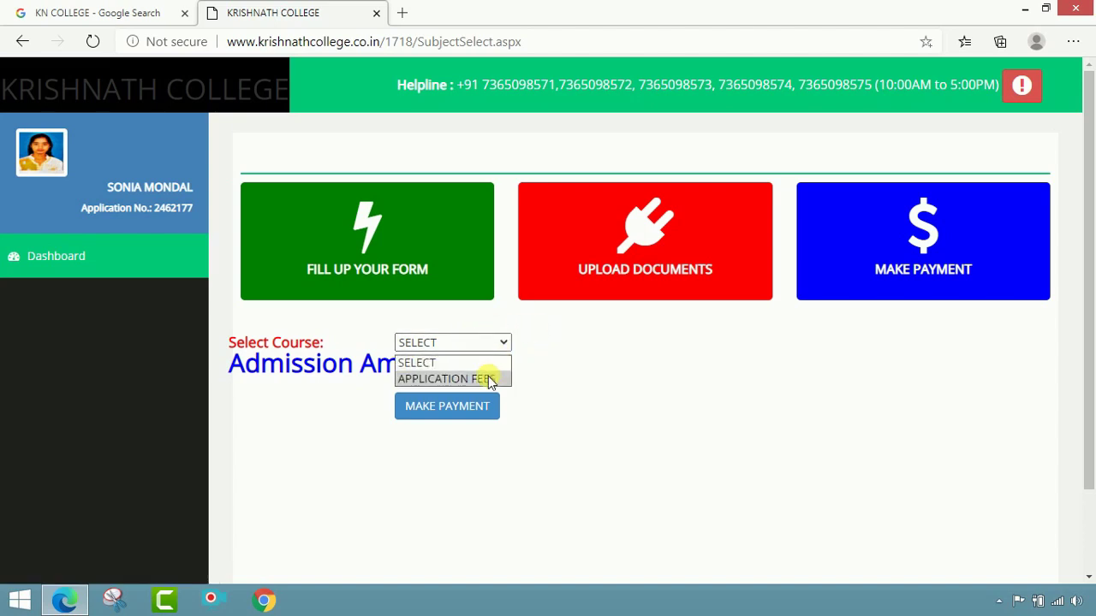
left_click(489, 378)
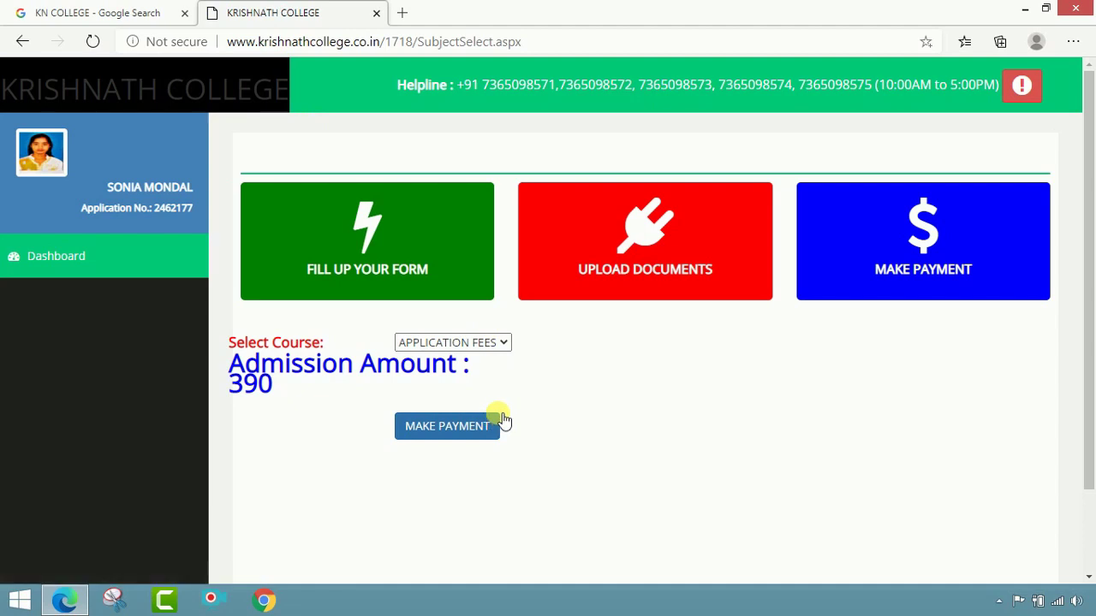
left_click(472, 434)
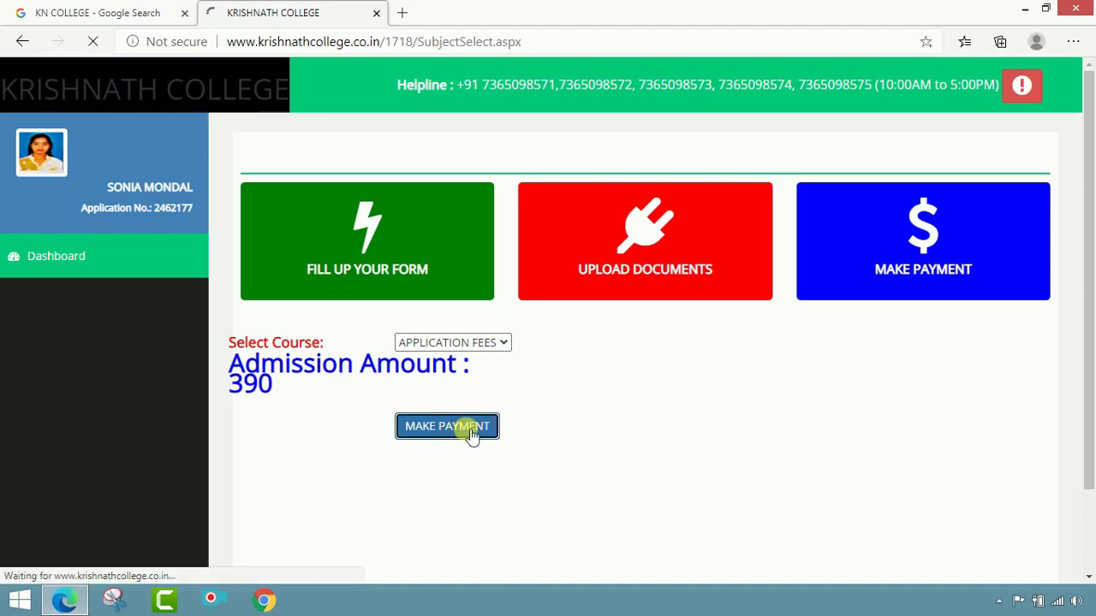
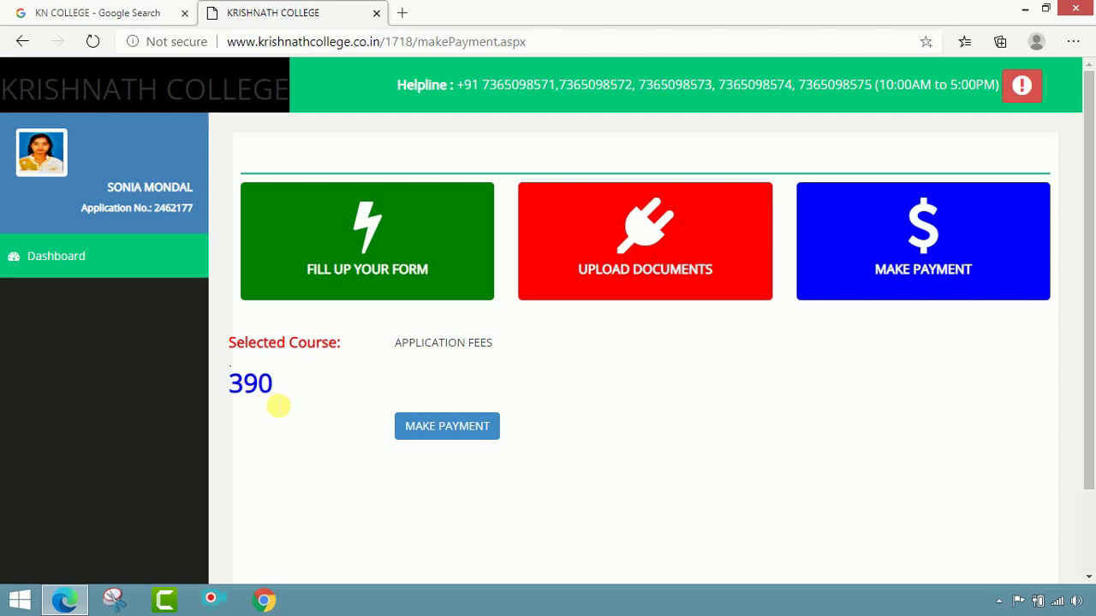
Step: Start paying the ₹390 application fee to reach the BillDesk payment page
left_click(437, 439)
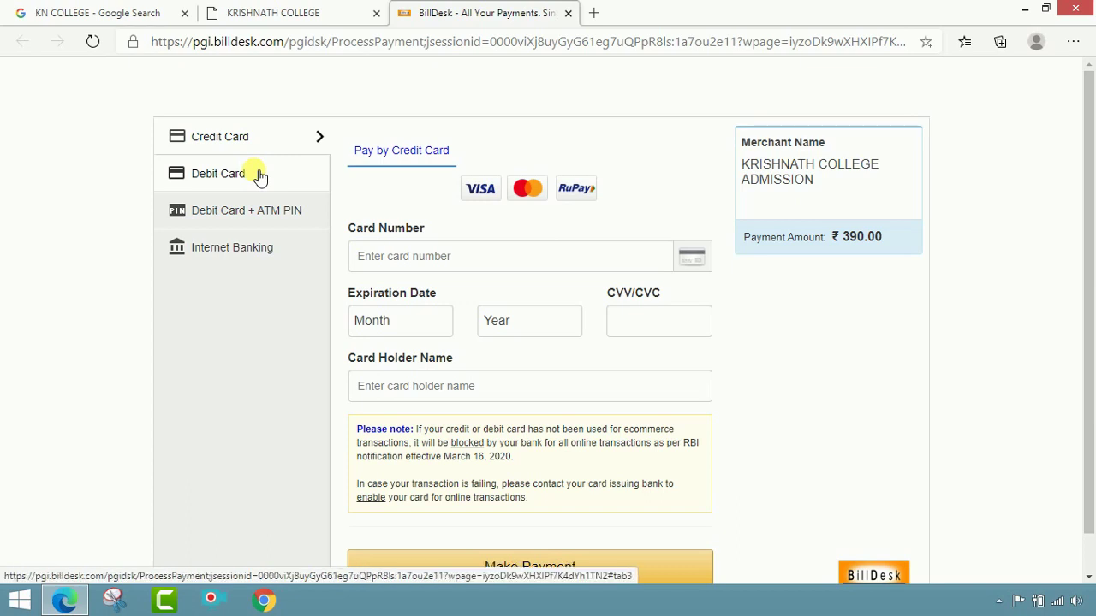
Step: Choose Debit Card + ATM PIN payment with Union Bank of India and submit it
left_click(260, 176)
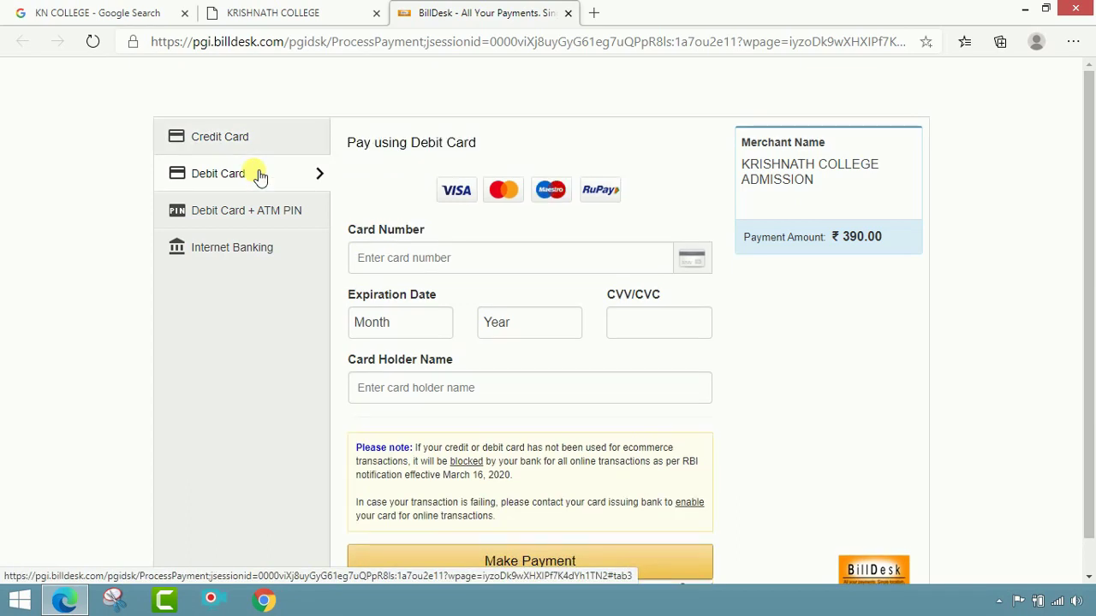
left_click(222, 220)
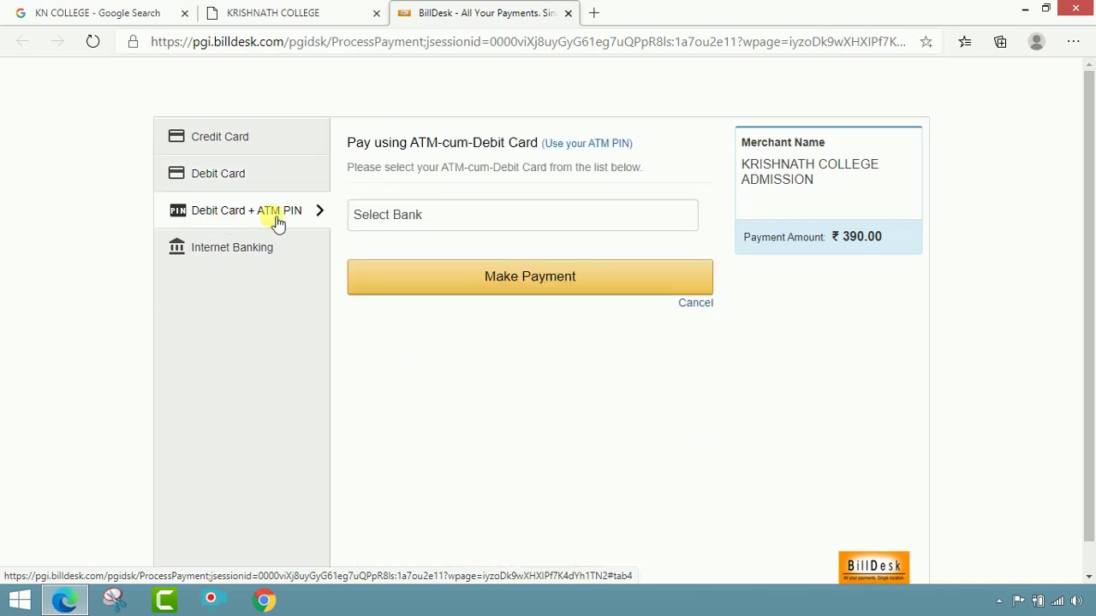
left_click(396, 215)
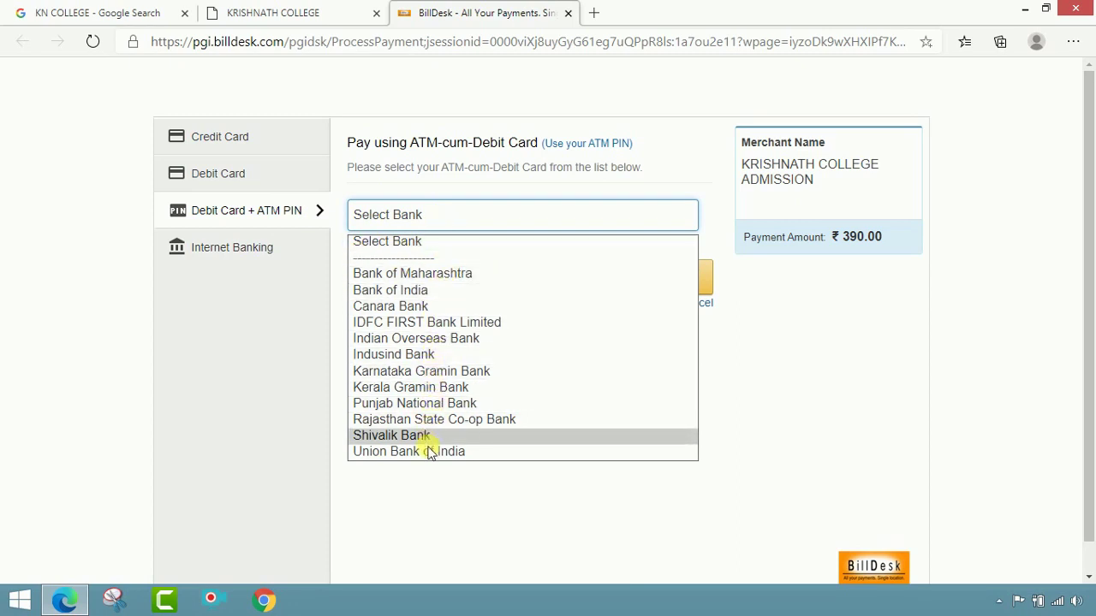
left_click(431, 454)
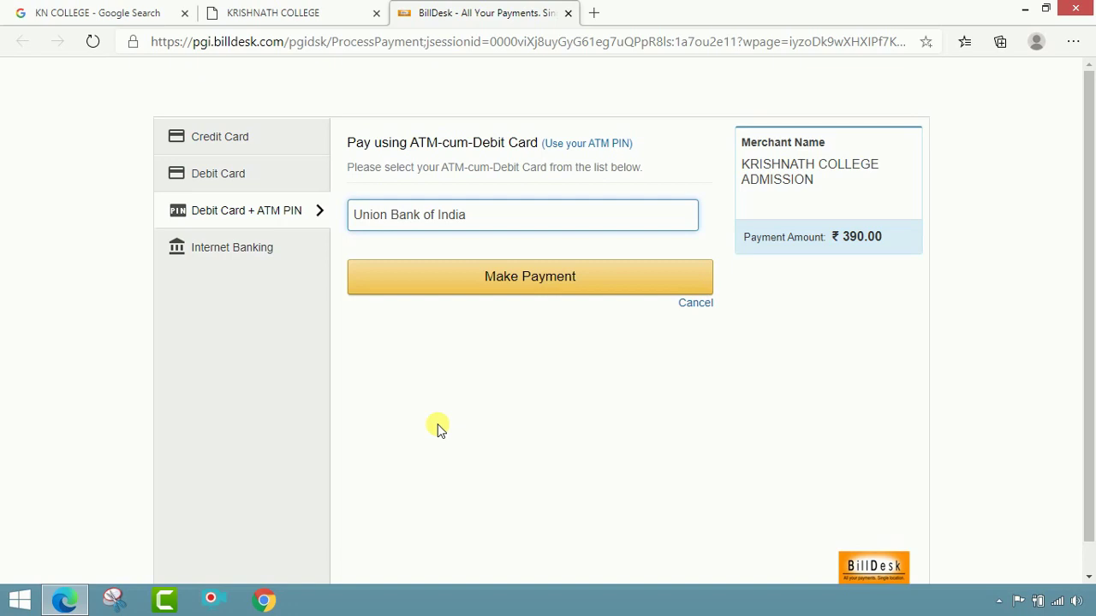
left_click(528, 290)
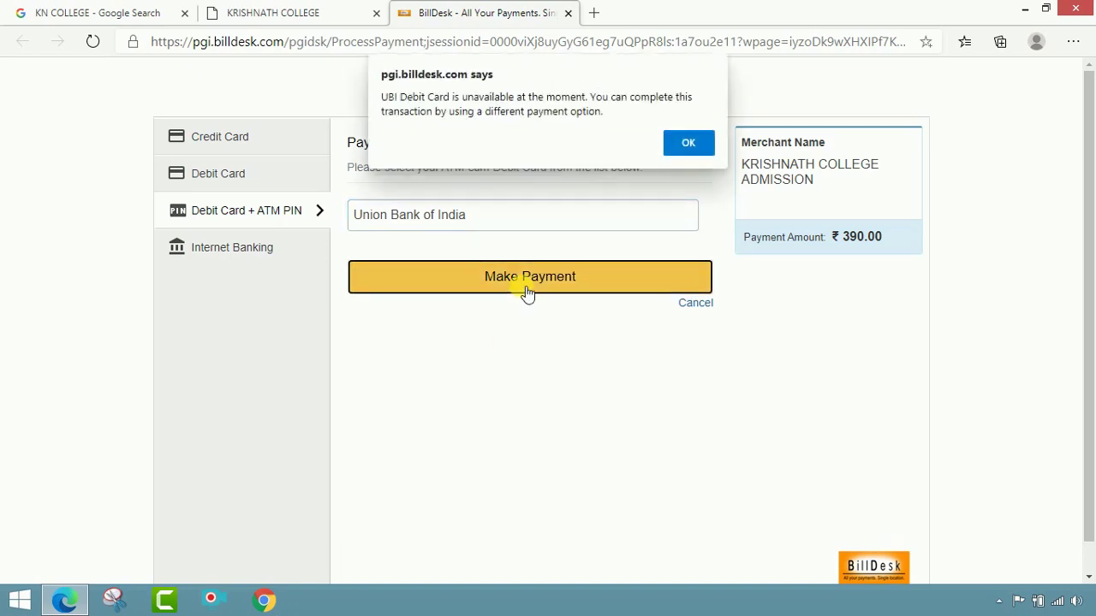
Step: Dismiss the unavailability alert, switch the bank to Bank of India, and return to the college tab
left_click(706, 142)
left_click(554, 225)
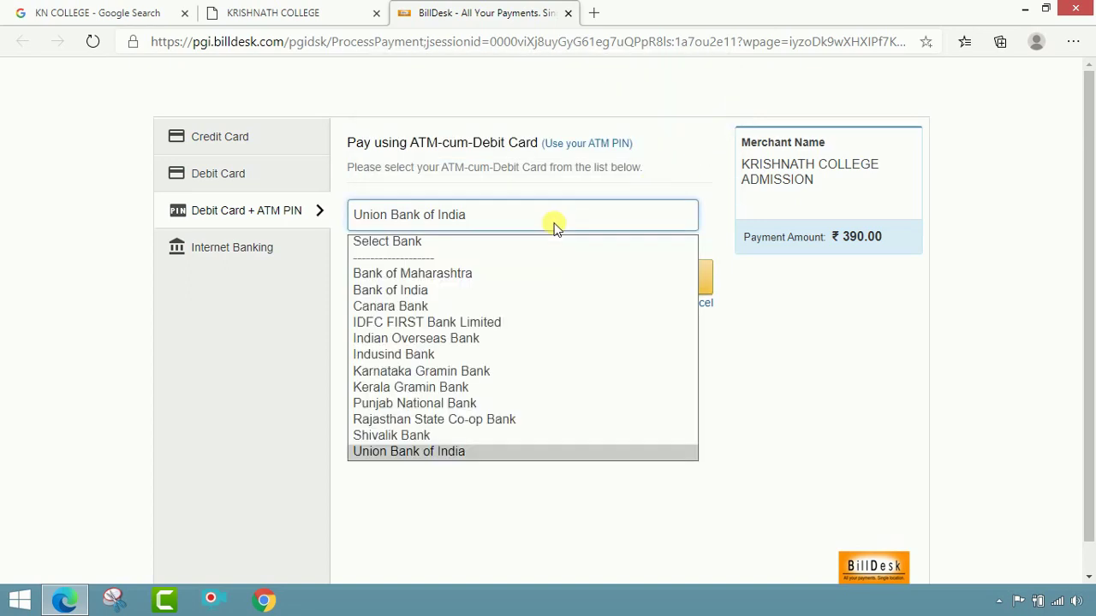
left_click(480, 293)
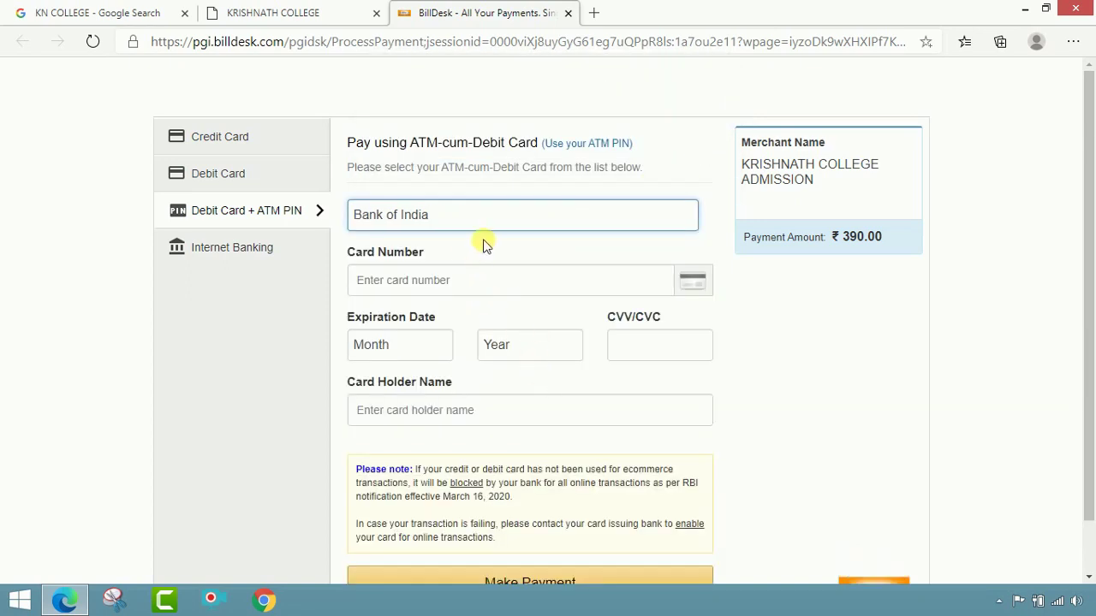
left_click(473, 290)
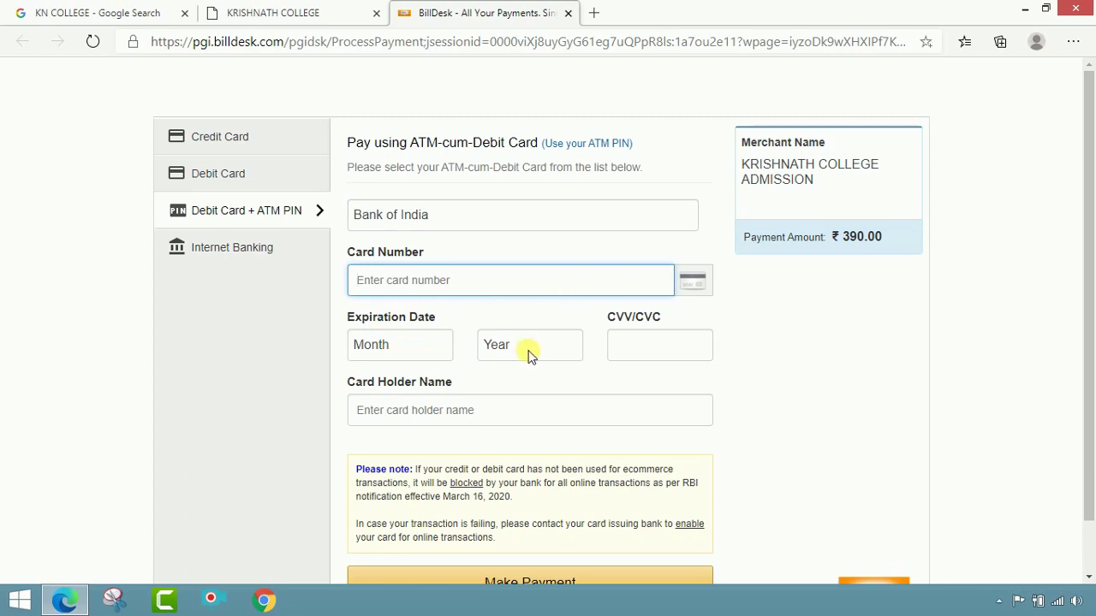
scroll(519, 419, "down", 1)
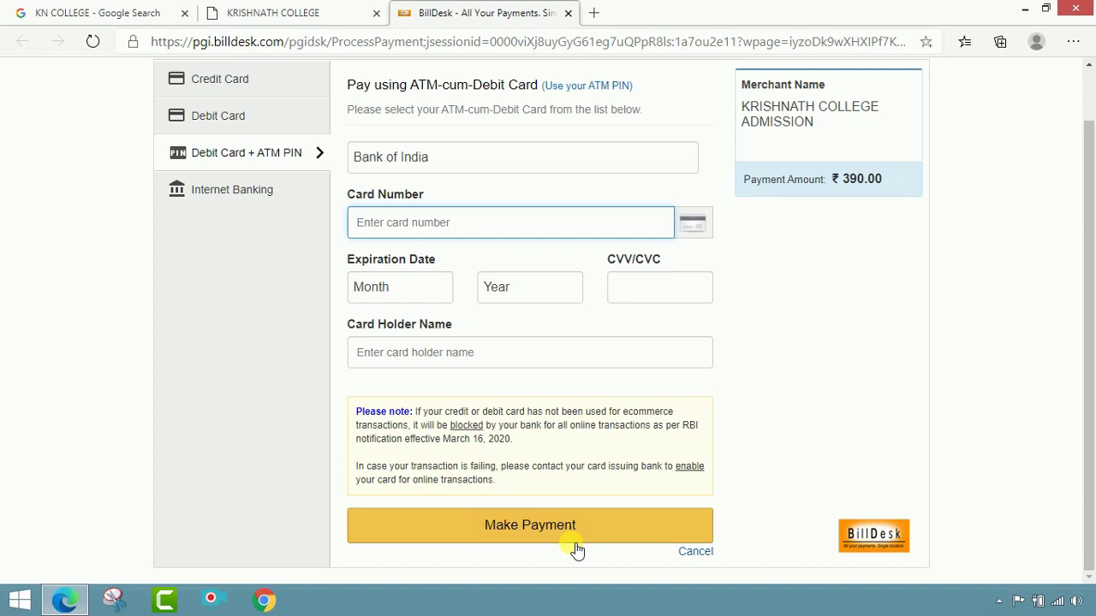
scroll(831, 440, "up", 2)
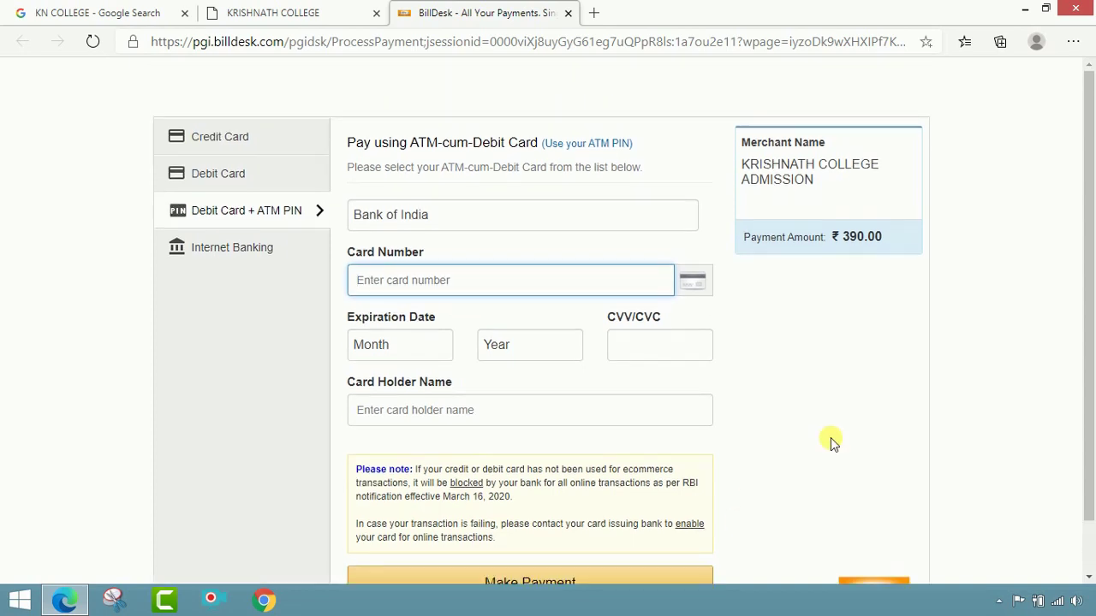
left_click(292, 10)
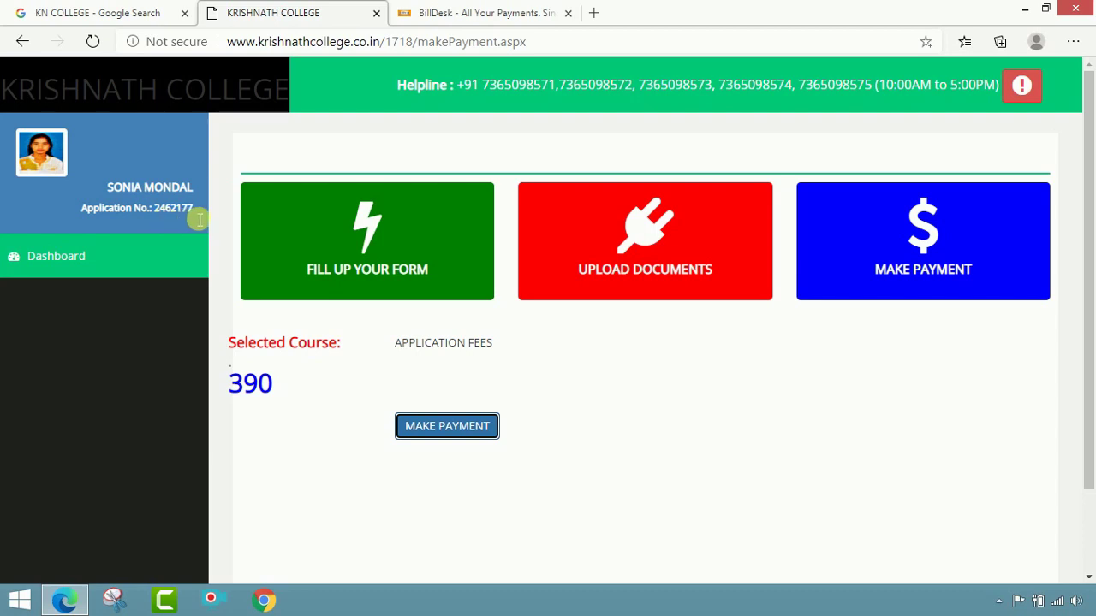
Step: Copy the application number, go back to the dashboard, and close the BillDesk tab
left_click_drag(198, 217, 169, 221)
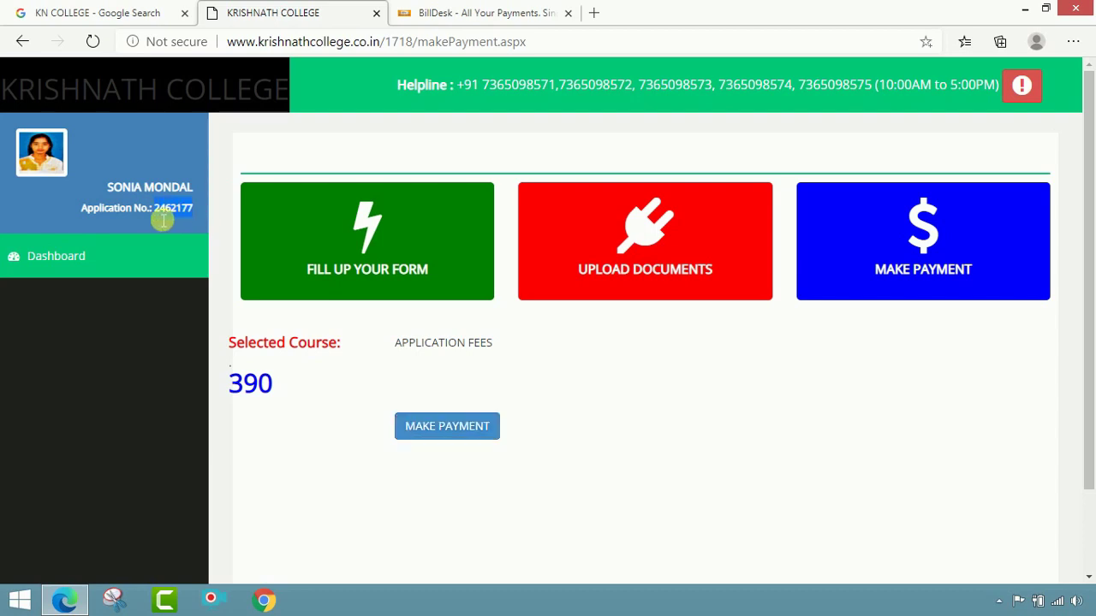
right_click(163, 220)
left_click(167, 228)
left_click(86, 256)
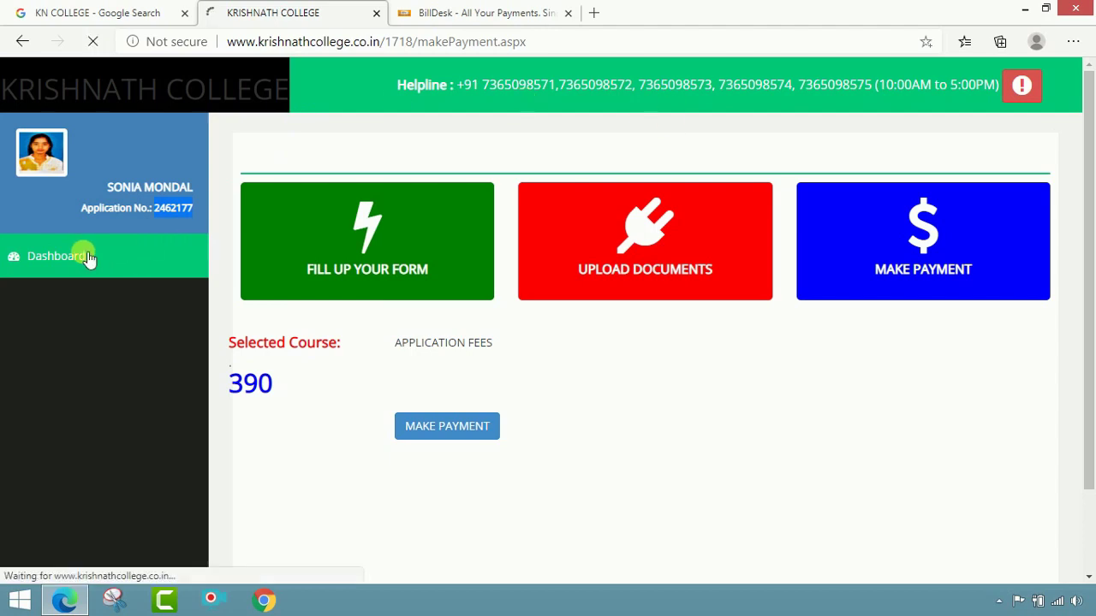
left_click(568, 13)
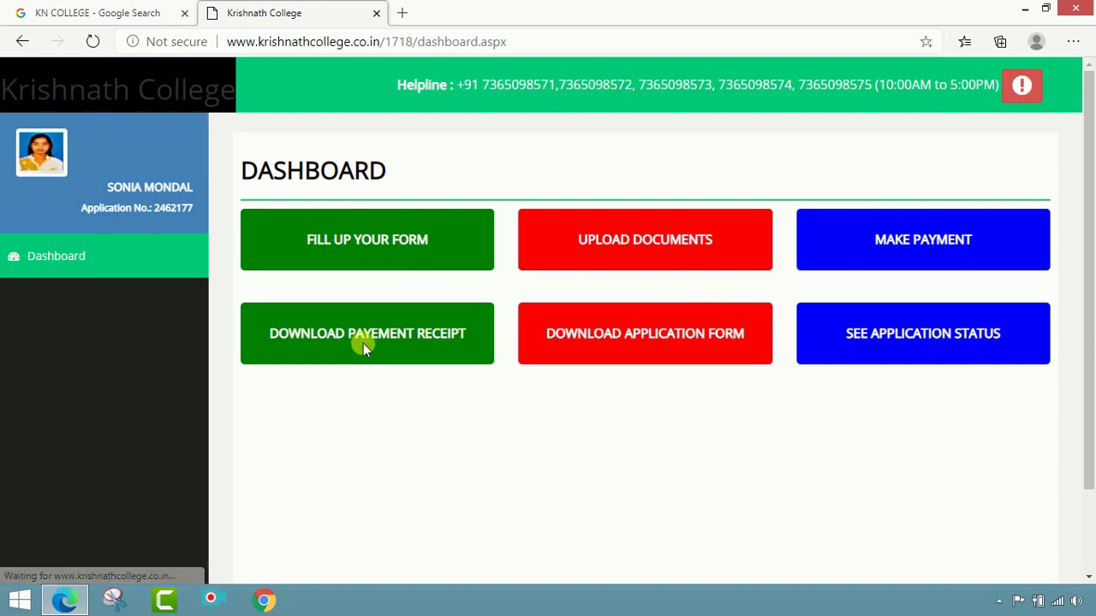
Step: Open the Download Application Form page and scroll through the 2020-2021 form
left_click(645, 340)
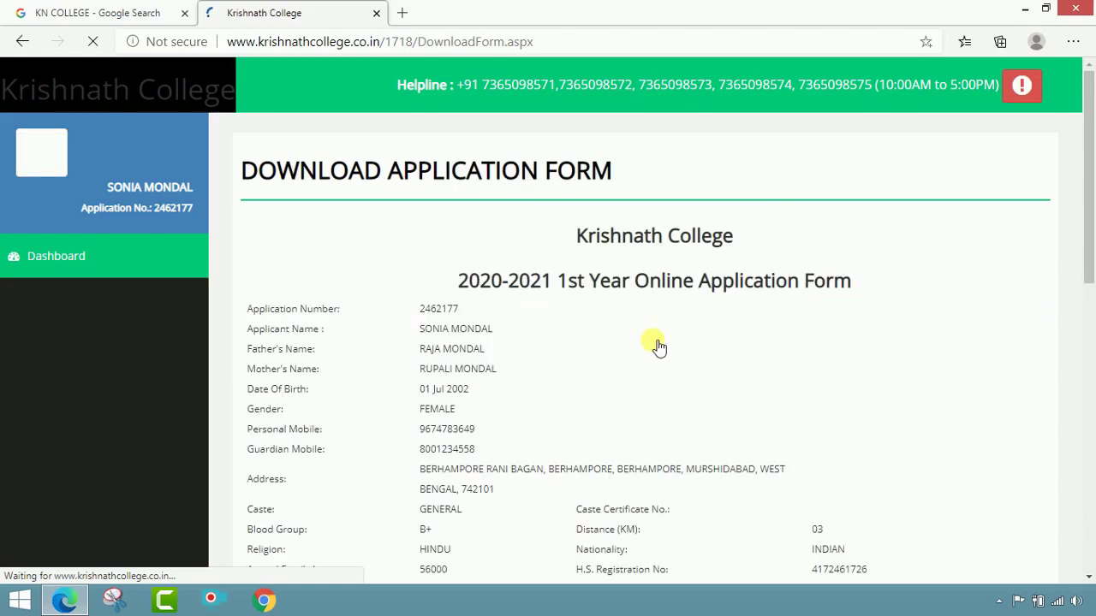
scroll(693, 321, "down", 5)
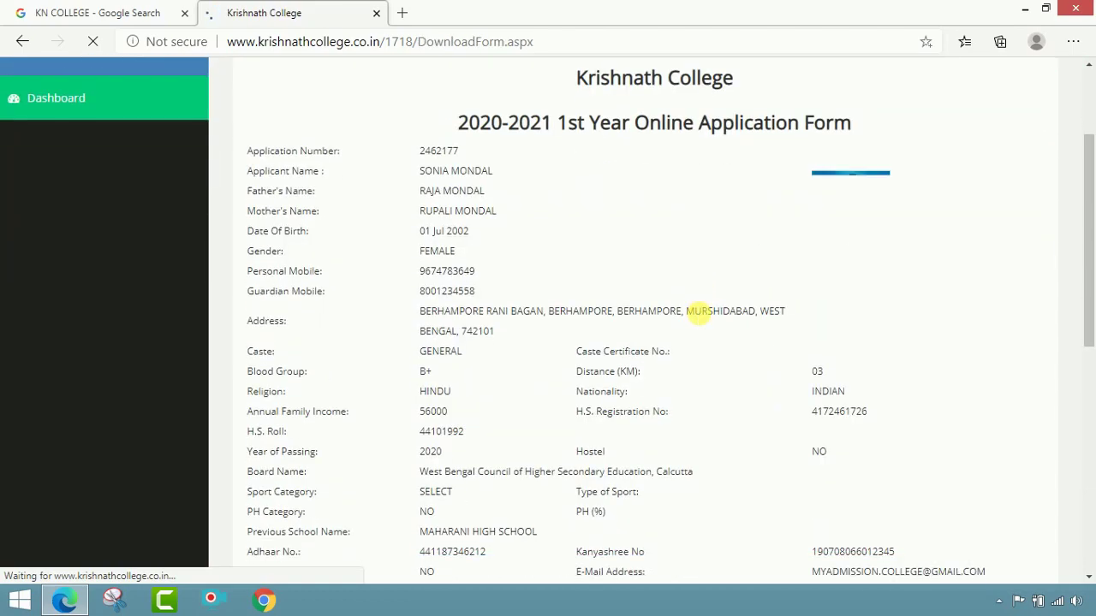
scroll(702, 315, "up", 3)
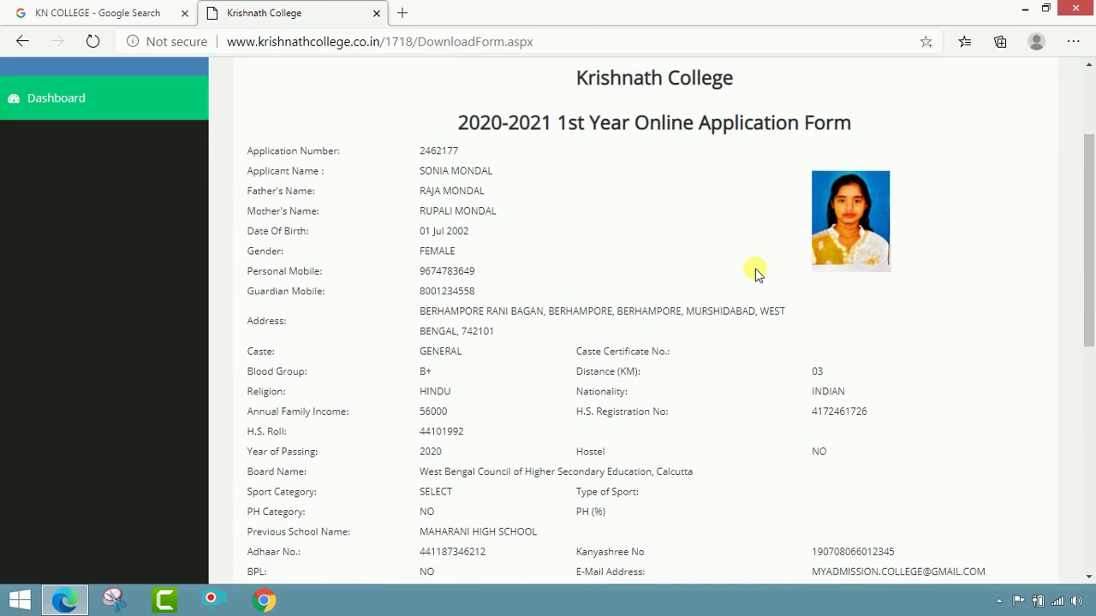
scroll(651, 271, "down", 7)
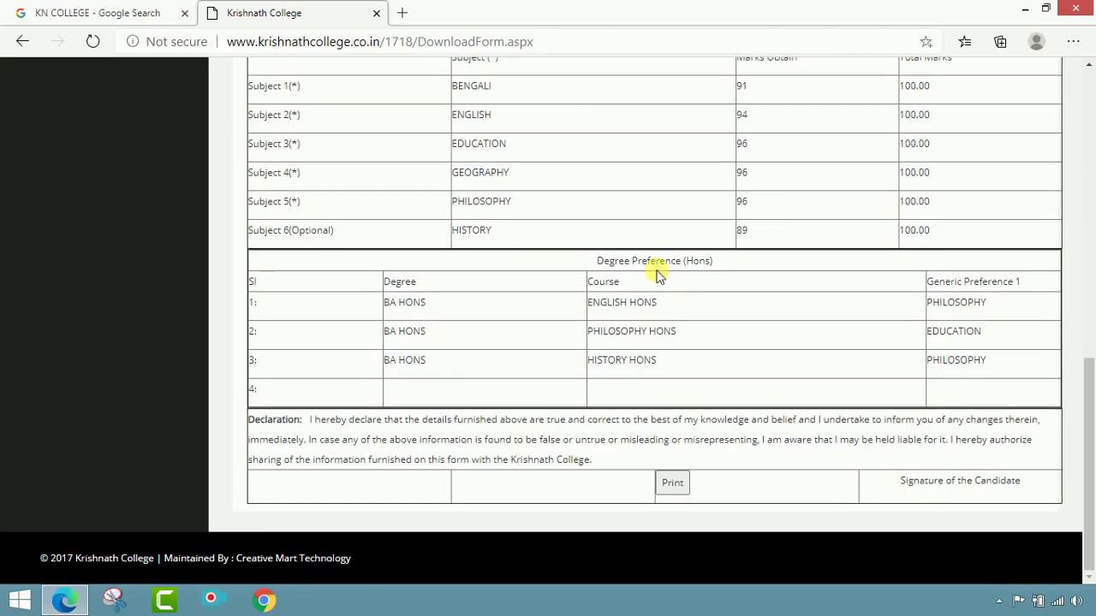
Step: Bring up the application form's print preview in a maximized window and review it
left_click(673, 485)
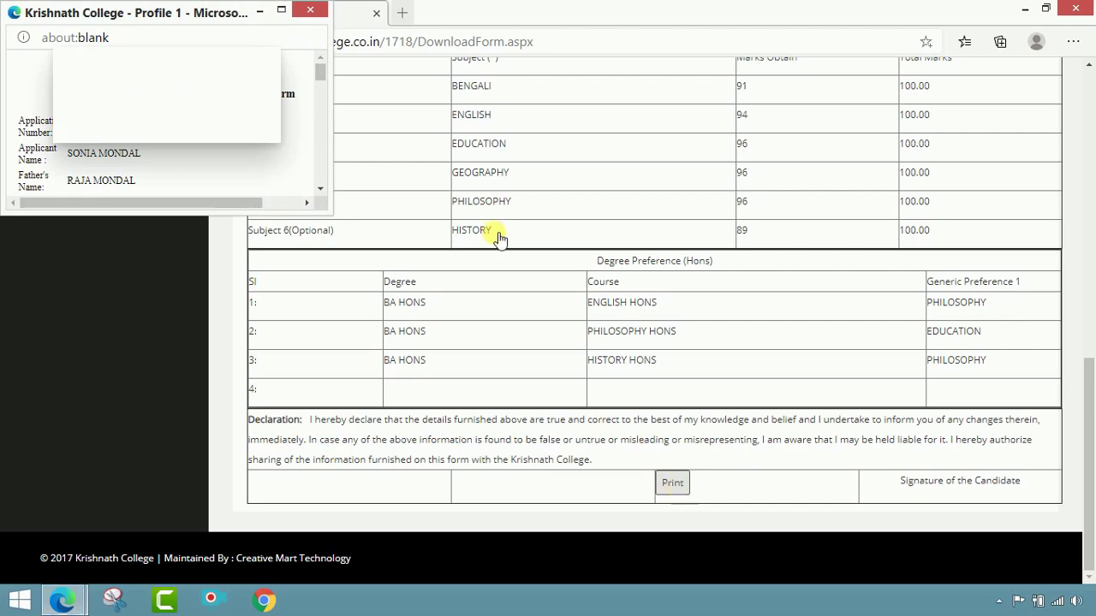
left_click(281, 10)
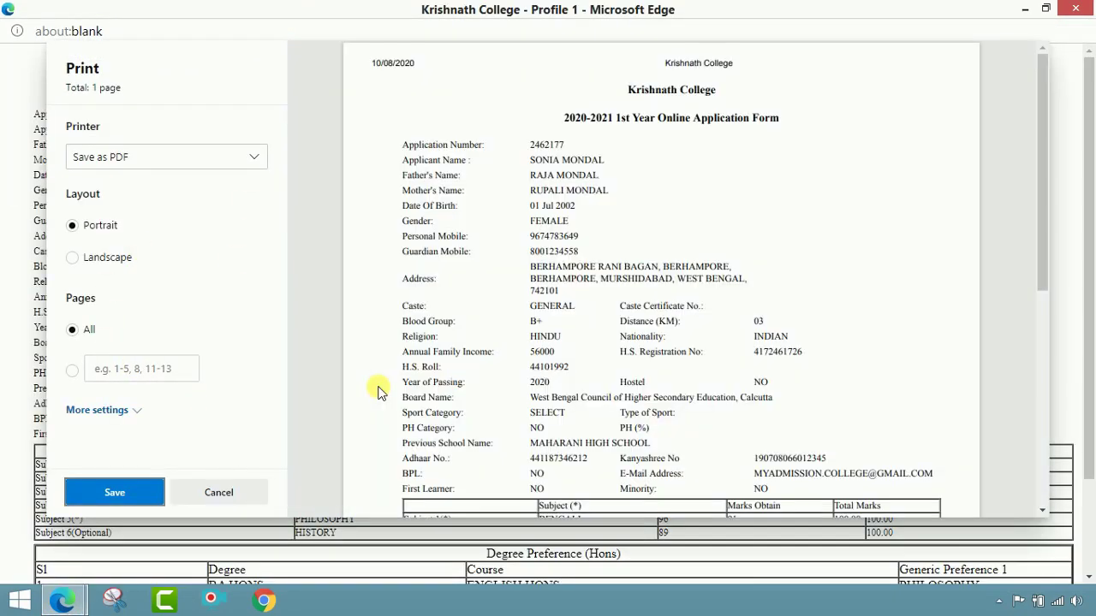
scroll(577, 300, "down", 5)
scroll(576, 300, "up", 5)
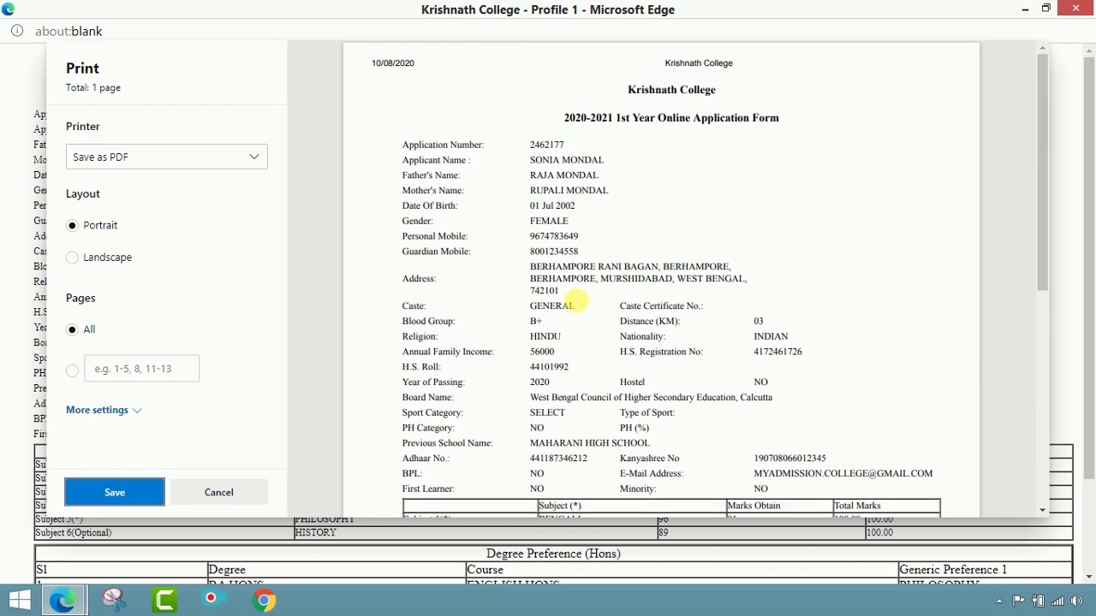
scroll(583, 300, "down", 5)
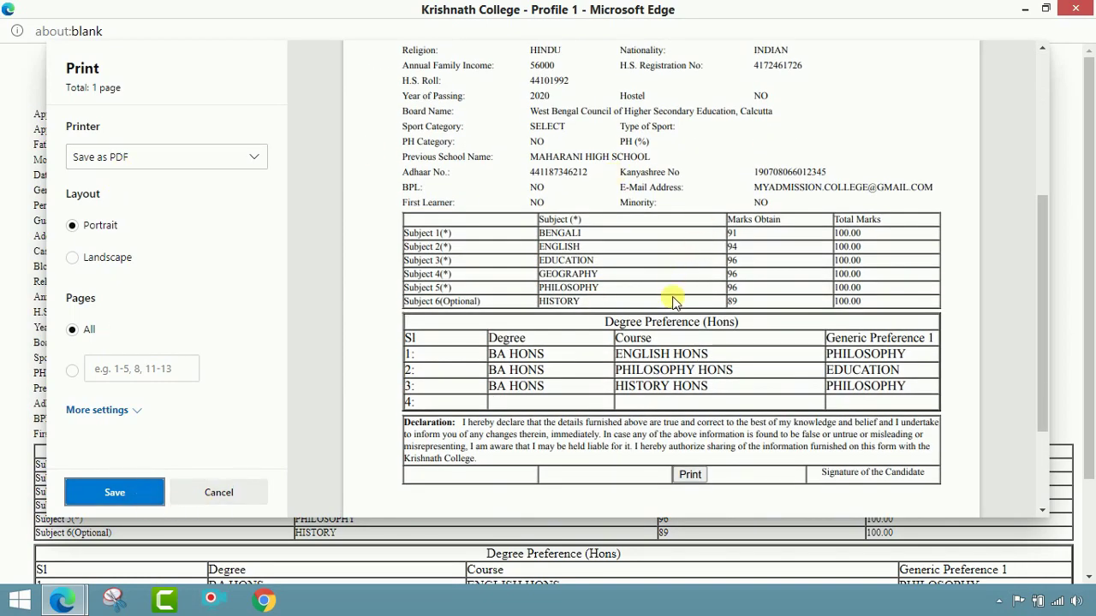
scroll(676, 316, "down", 3)
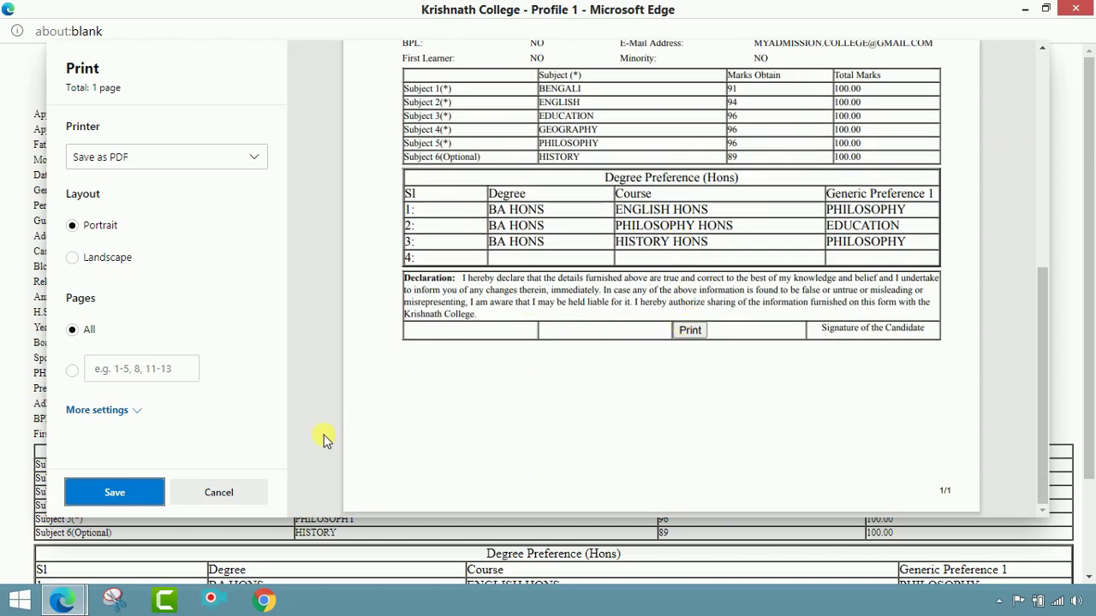
Step: Save the form as a PDF named Krishnath College on the Desktop
left_click(147, 489)
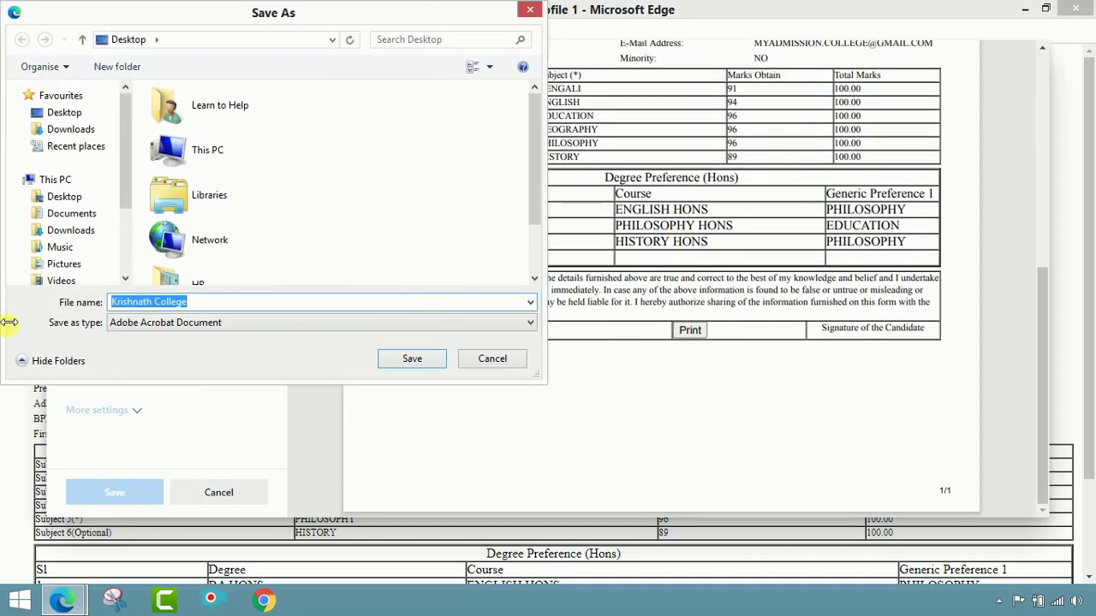
left_click(64, 112)
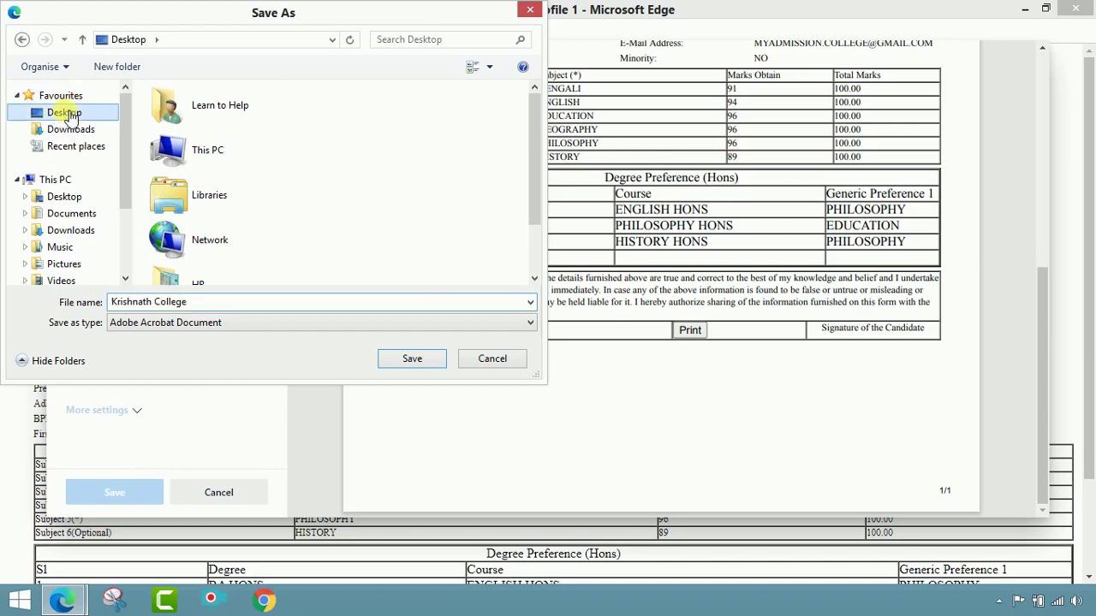
left_click(428, 369)
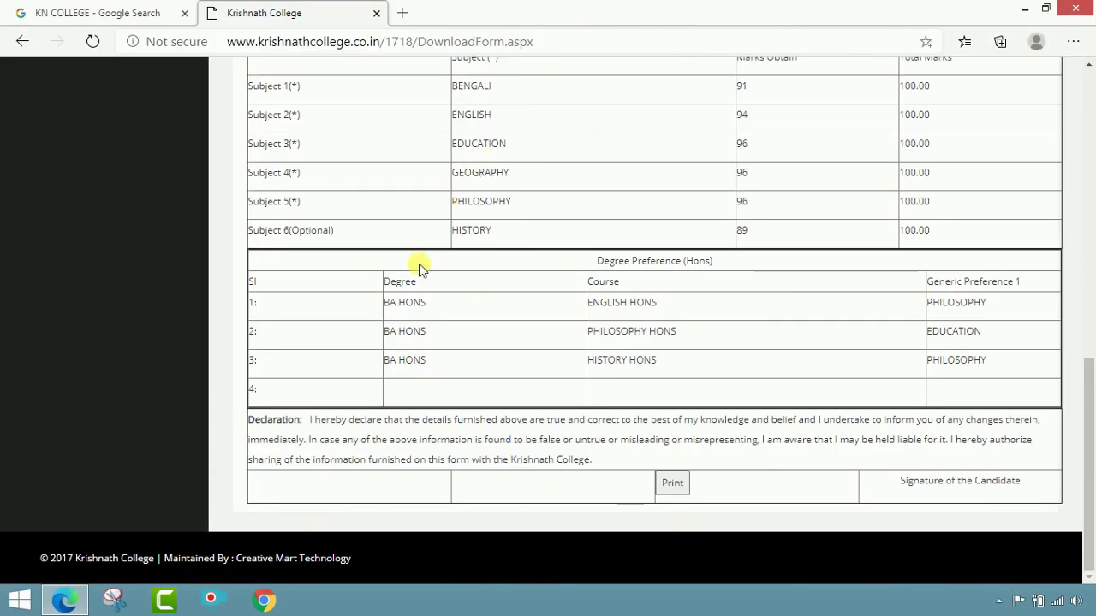
Step: Go from the dashboard to the Payment Receipt page and look it over
scroll(582, 488, "up", 10)
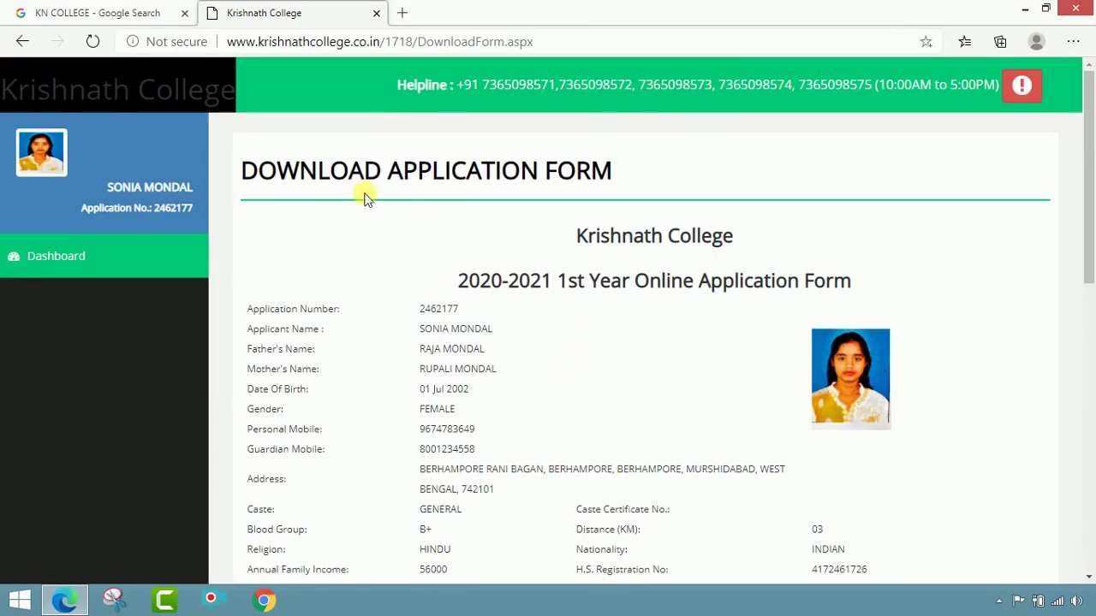
left_click(79, 259)
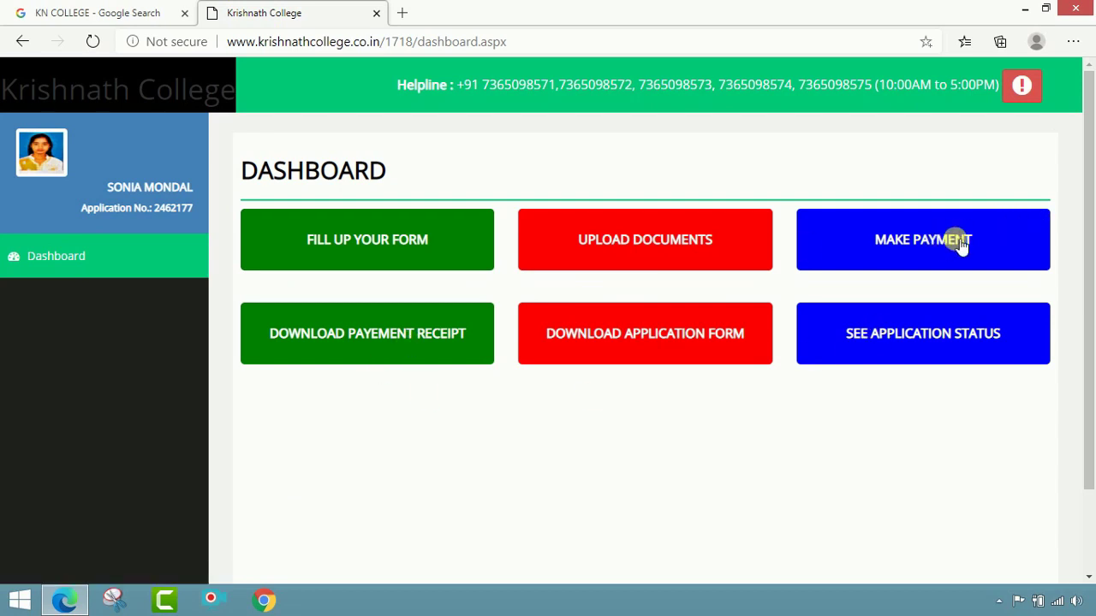
left_click(360, 350)
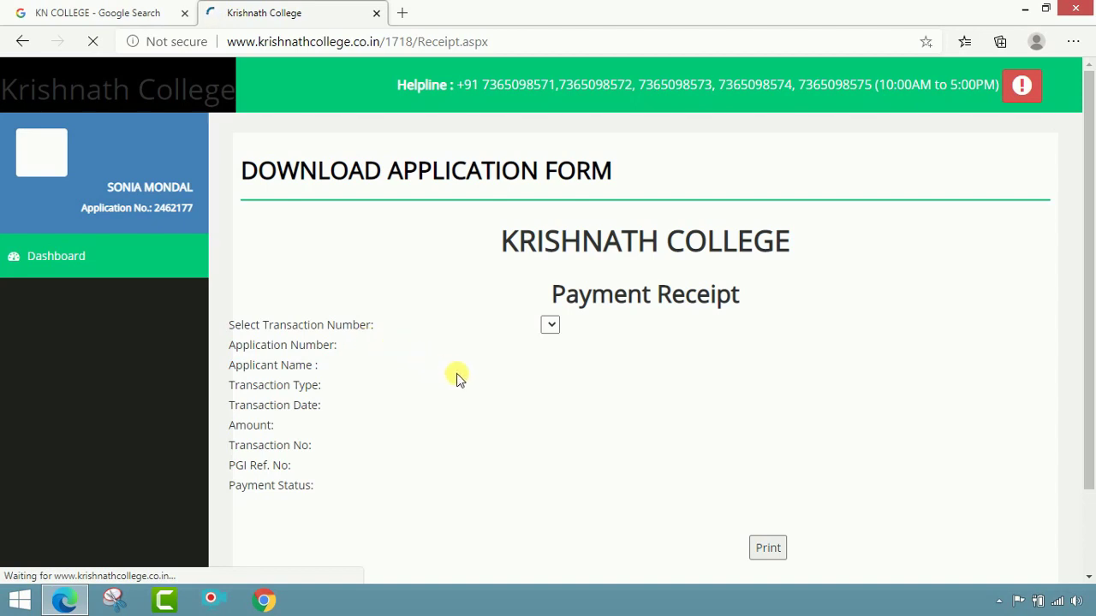
scroll(411, 364, "down", 2)
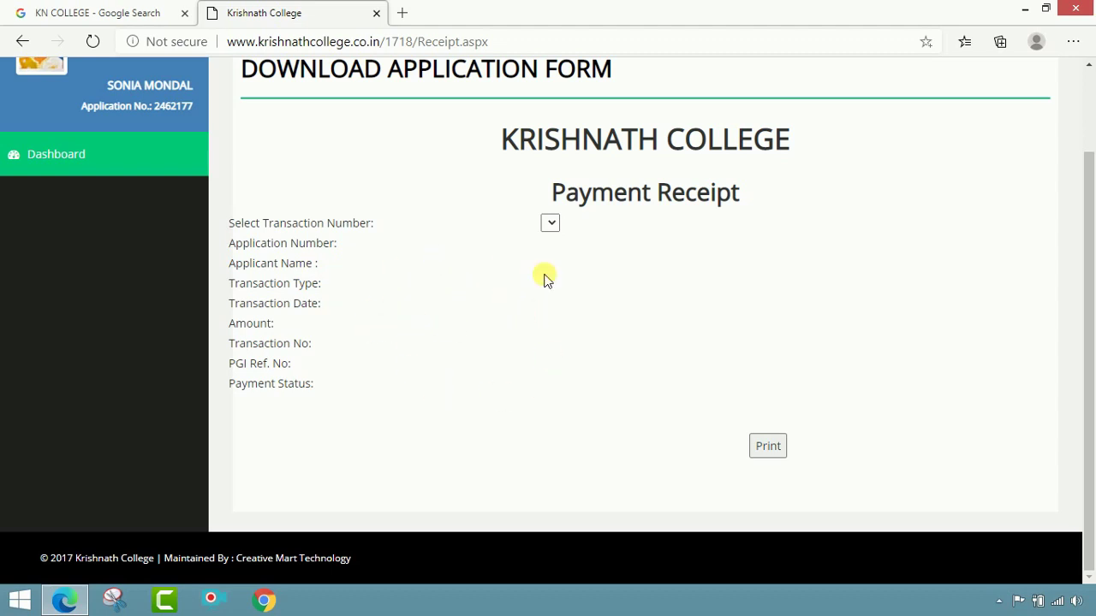
Step: Cancel printing the receipt, return to the dashboard, and open the application status page
left_click(767, 447)
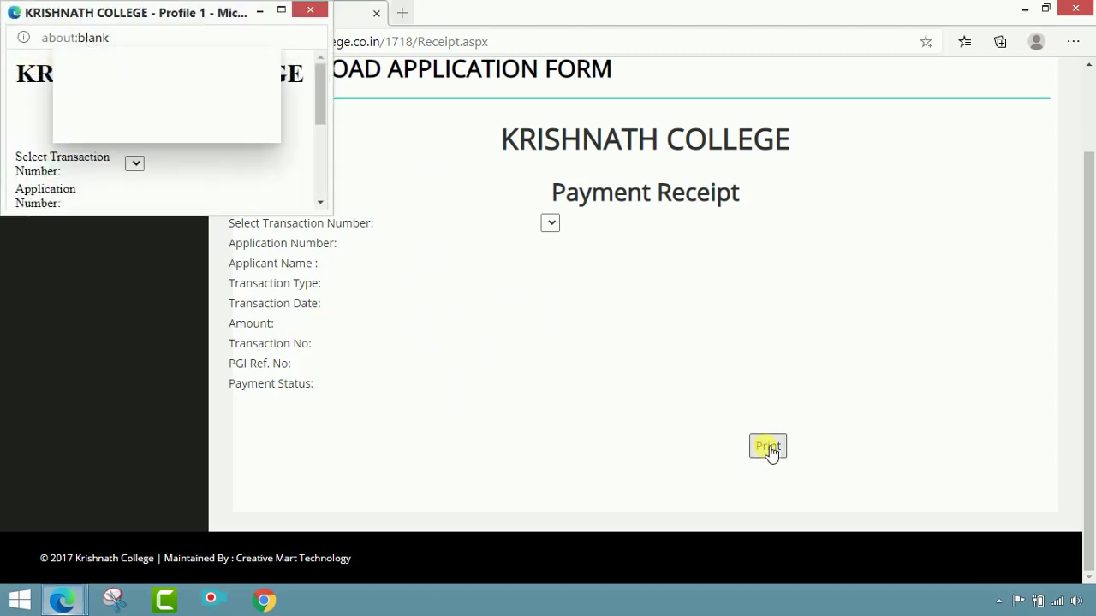
left_click(282, 11)
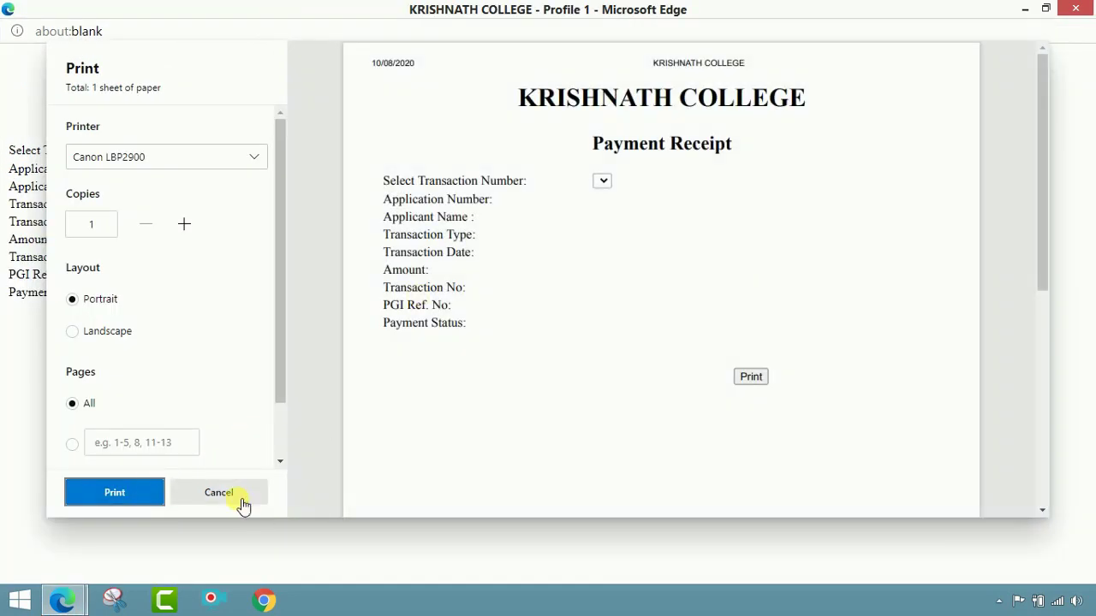
left_click(237, 498)
left_click(1083, 11)
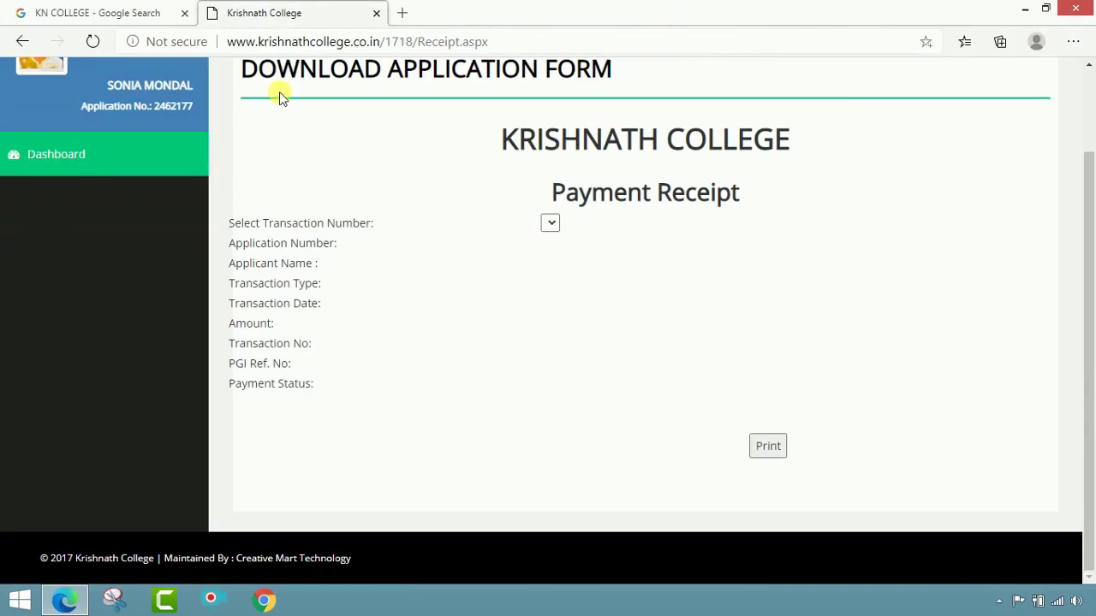
left_click(49, 152)
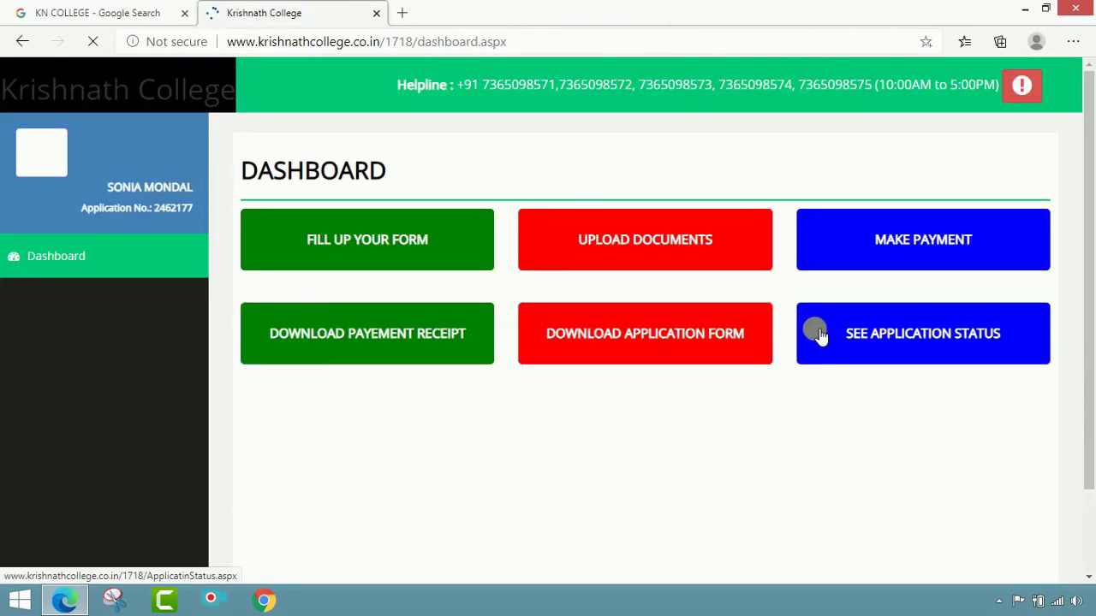
left_click(819, 336)
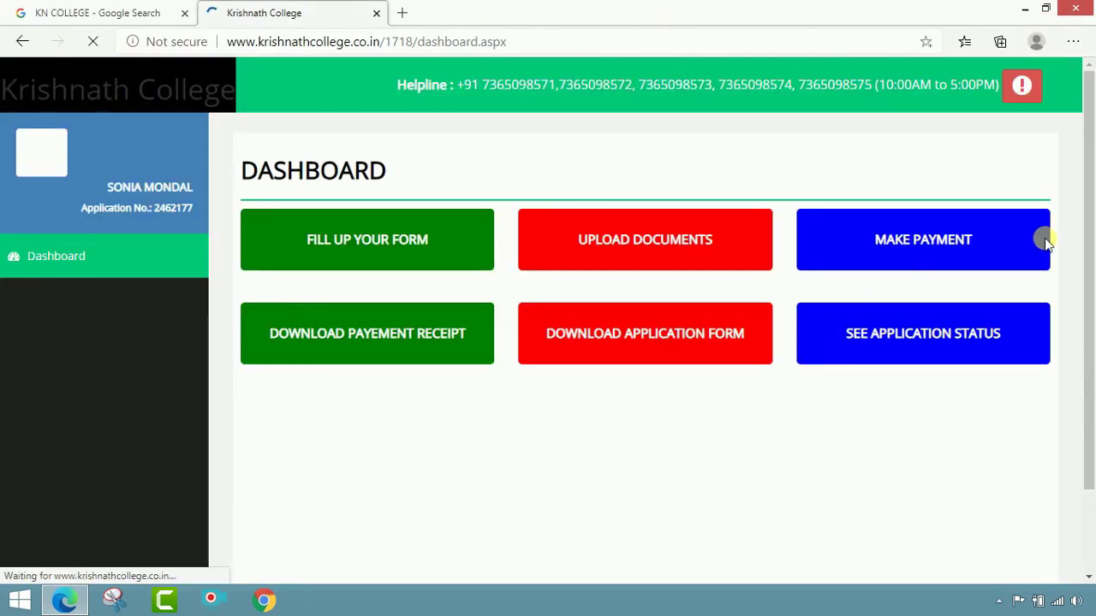
left_click(931, 341)
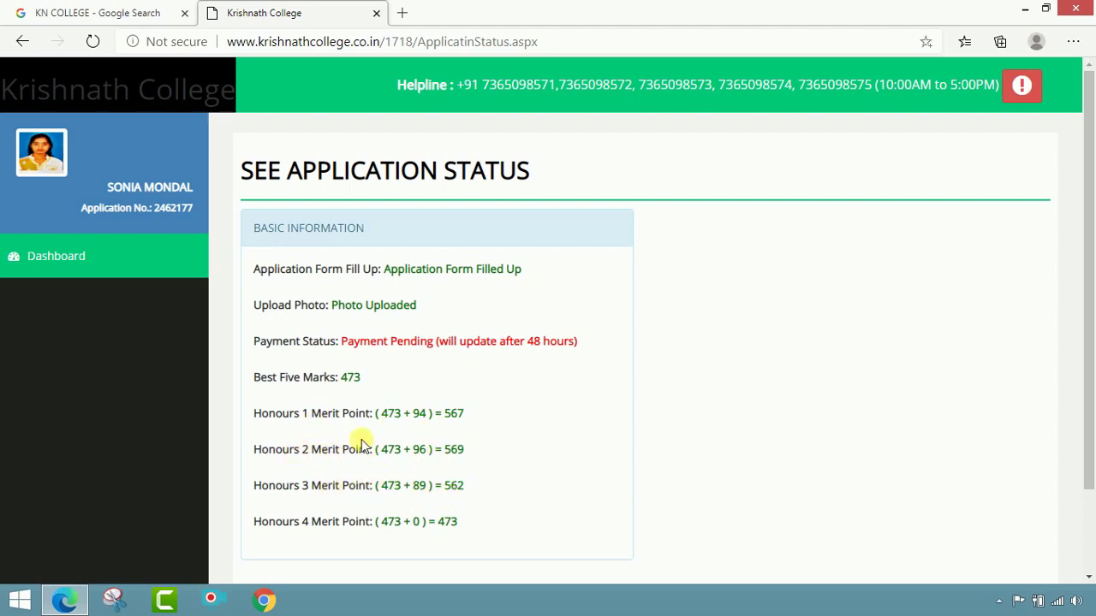
scroll(467, 523, "down", 2)
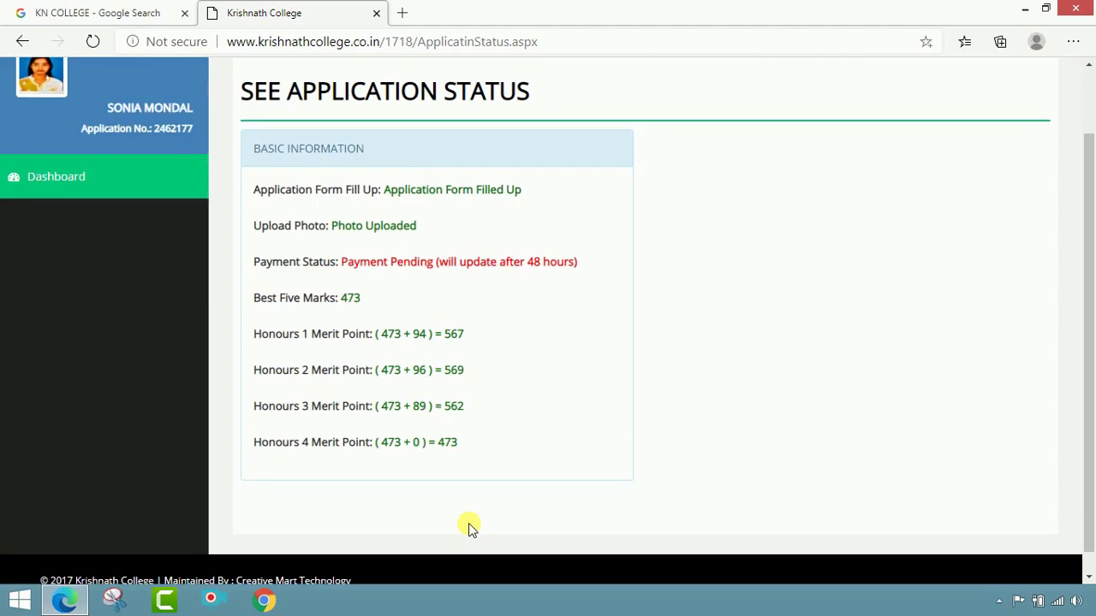
scroll(465, 519, "up", 2)
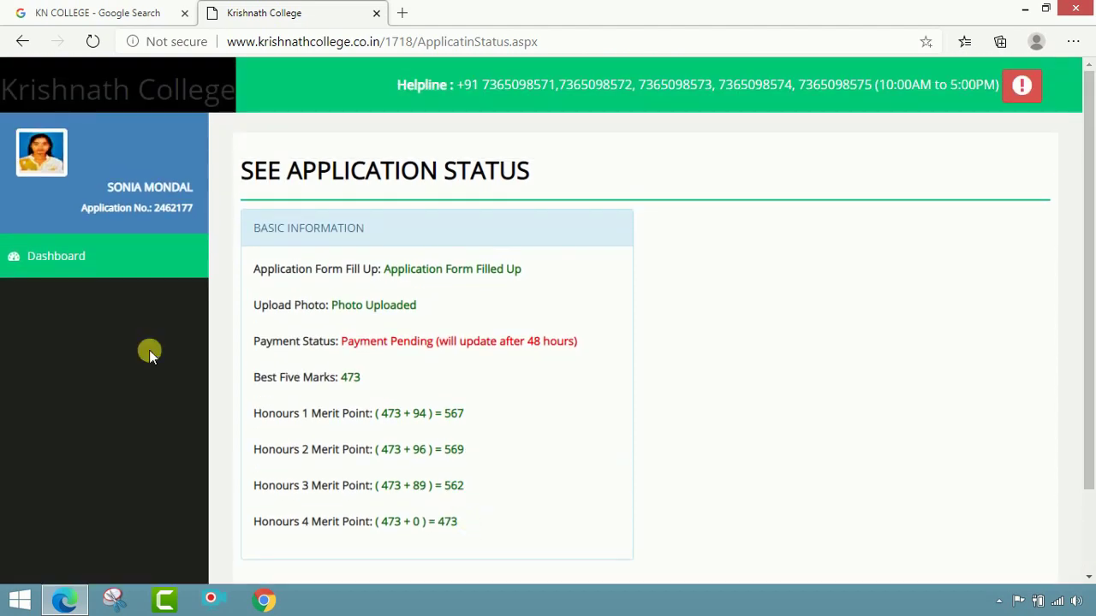
left_click(72, 270)
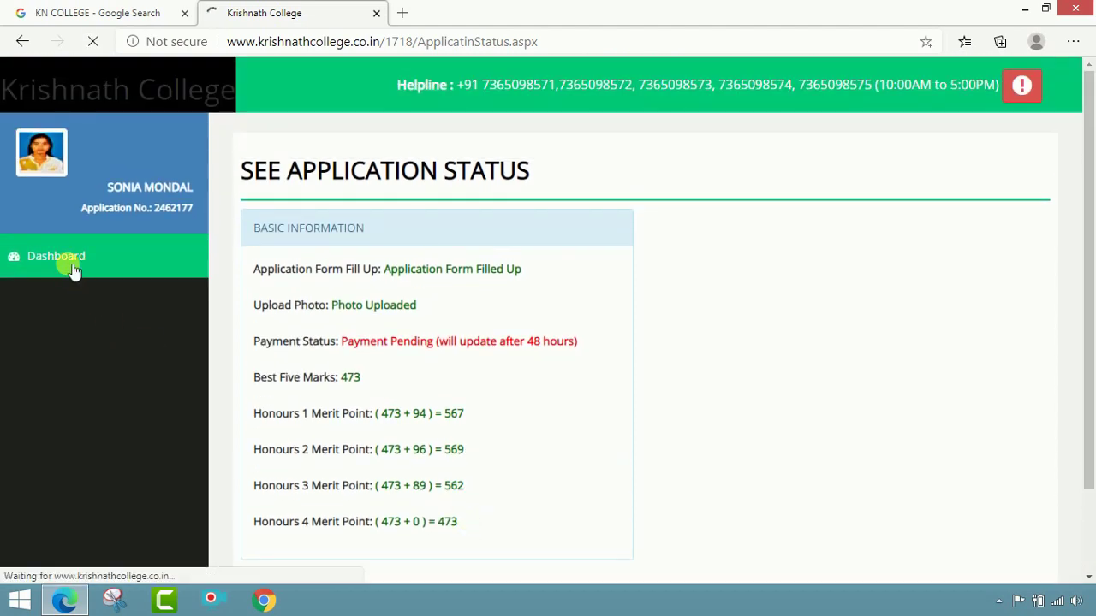